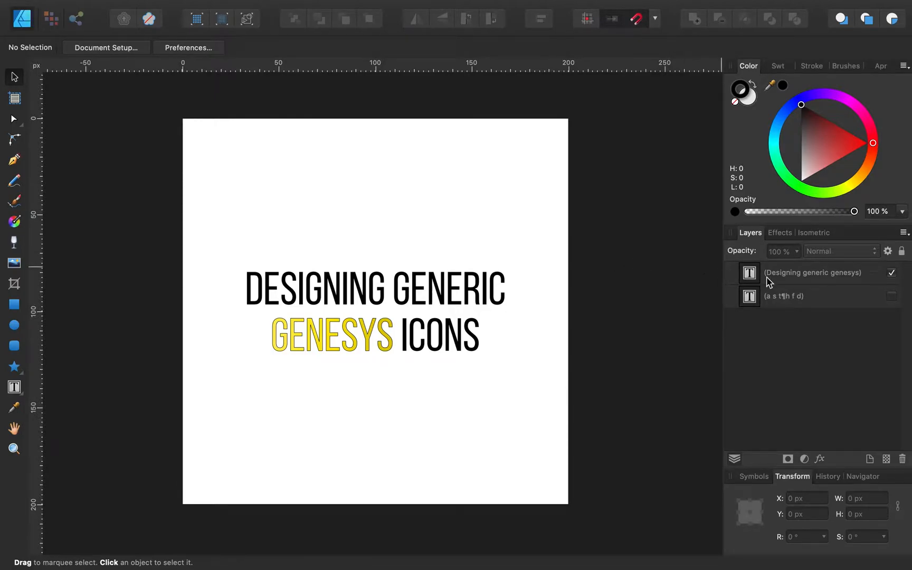
Step: Hide the title text layer and show the layer with the six black reference symbols
left_click(892, 273)
left_click(892, 296)
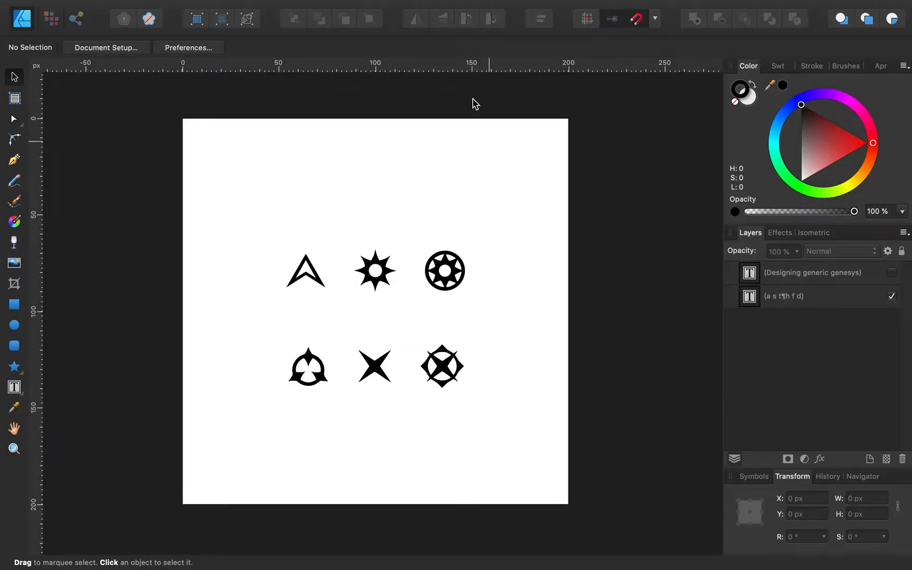
left_click(140, 8)
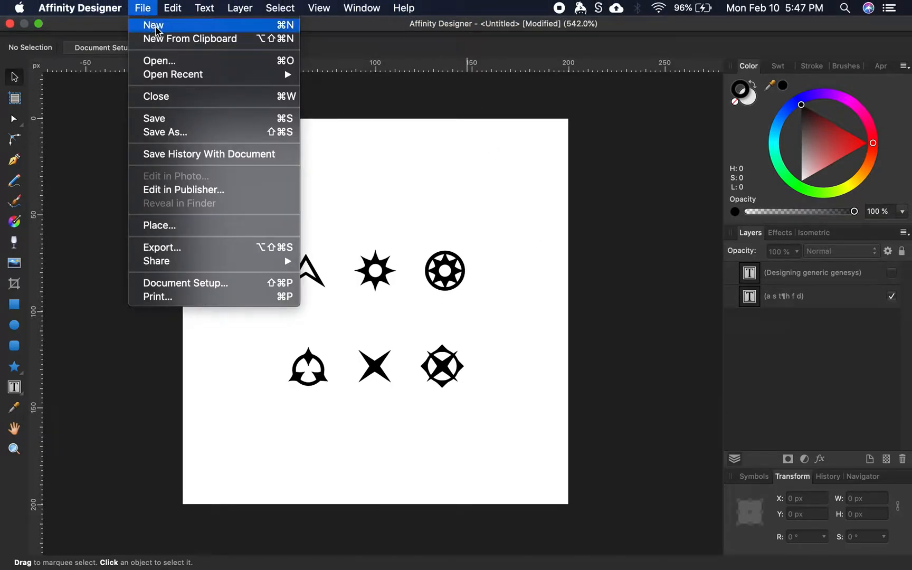
Step: Create a new 200 × 200 px Web document with one artboard, Artboard1
left_click(150, 24)
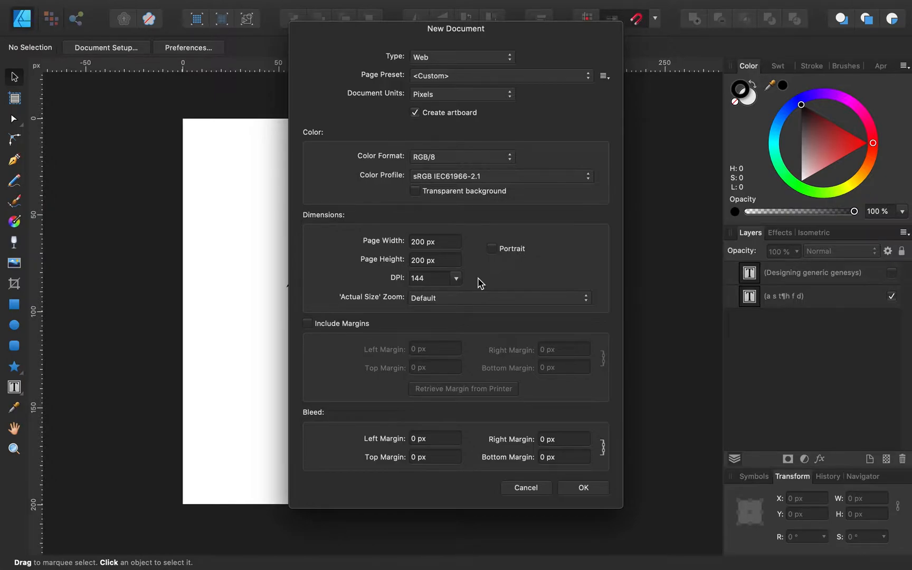
left_click(595, 489)
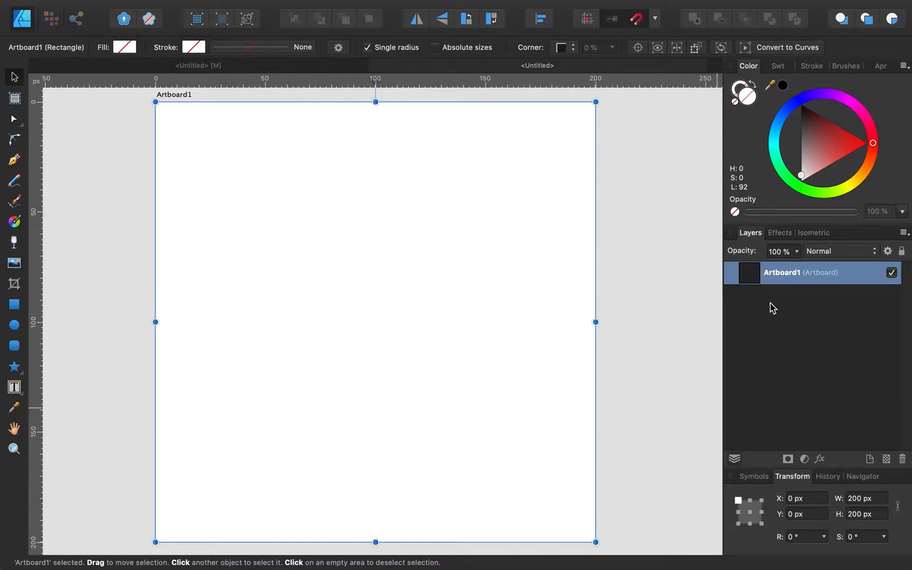
Step: Rename the new artboard to 'Success symbol'
double_click(785, 273)
type("Success symbol")
key("Return")
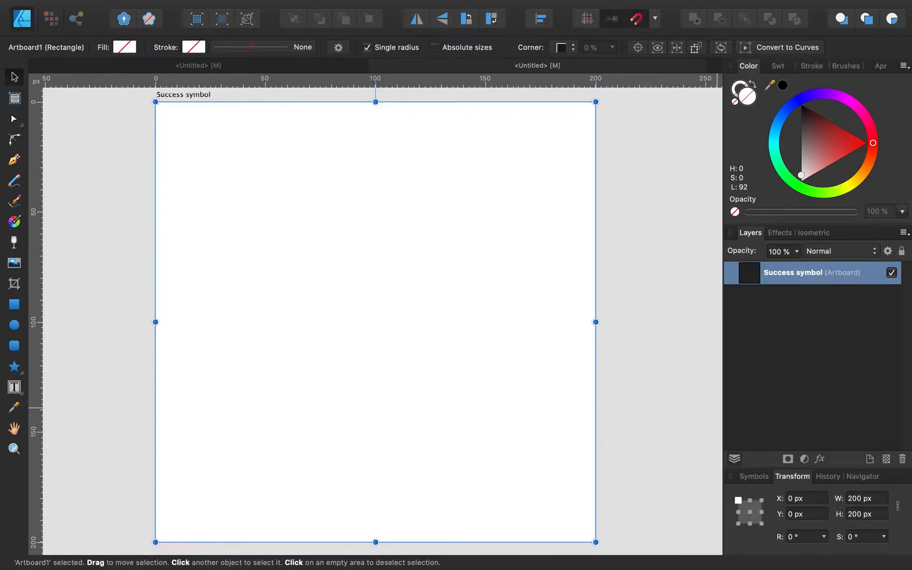
Step: Inspect the symbol glyph text in the reference document, then return to the Success symbol document
left_click(336, 69)
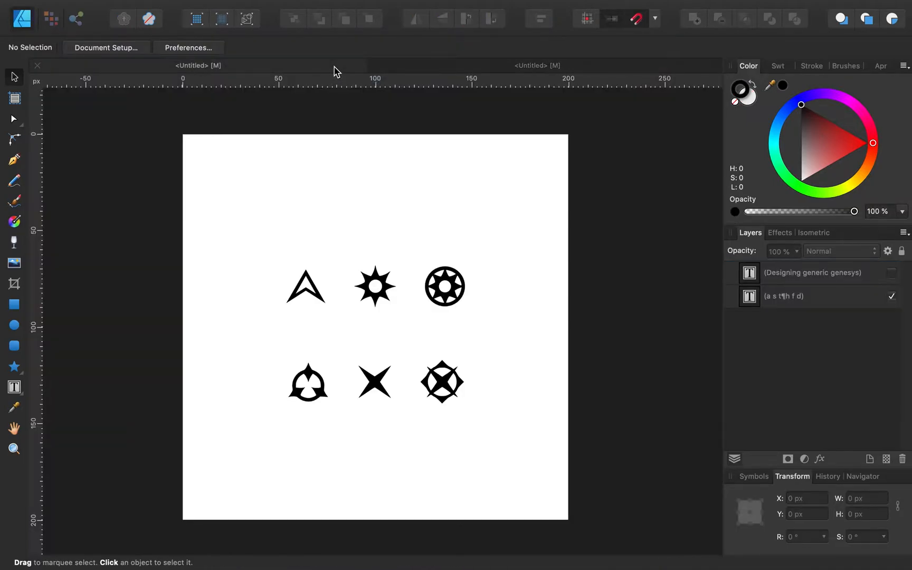
left_click(376, 289)
double_click(393, 284)
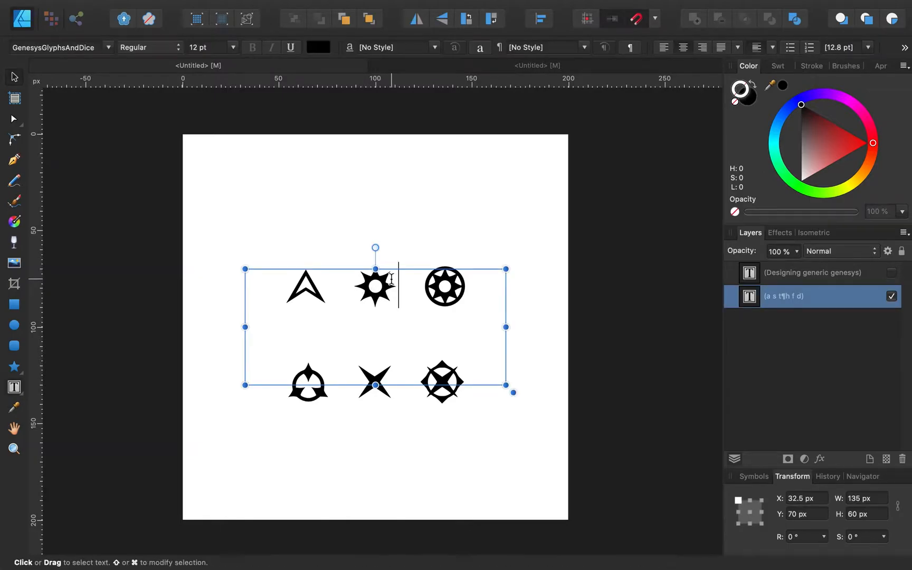
left_click(597, 222)
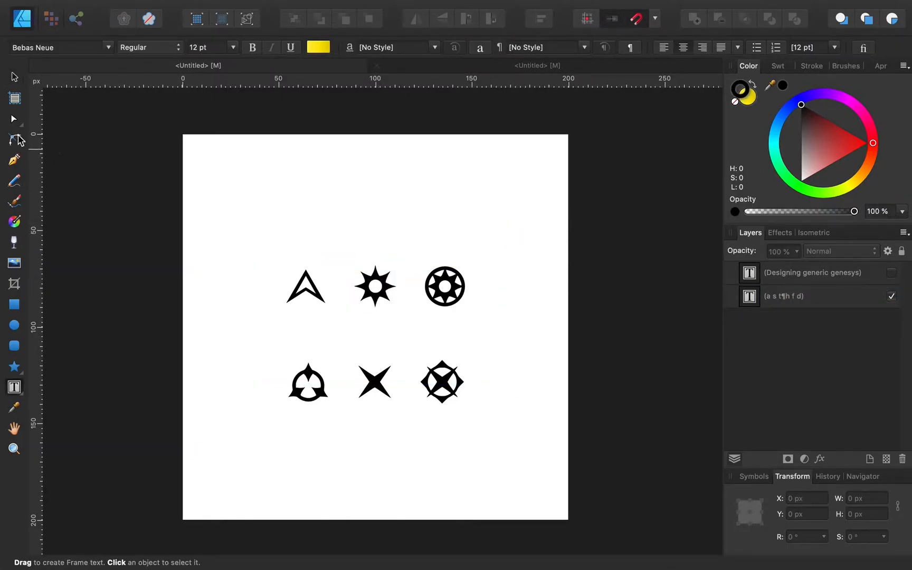
left_click(16, 95)
left_click(15, 78)
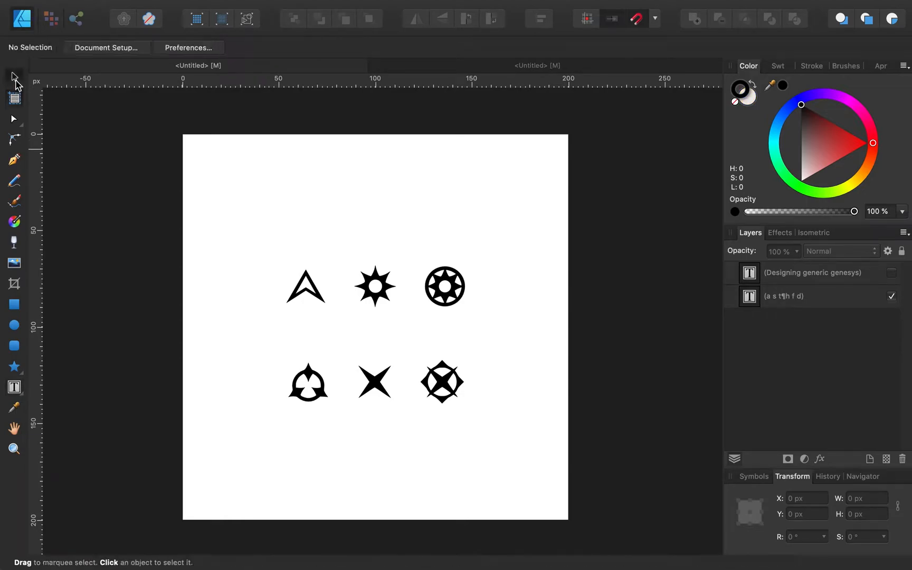
left_click(426, 71)
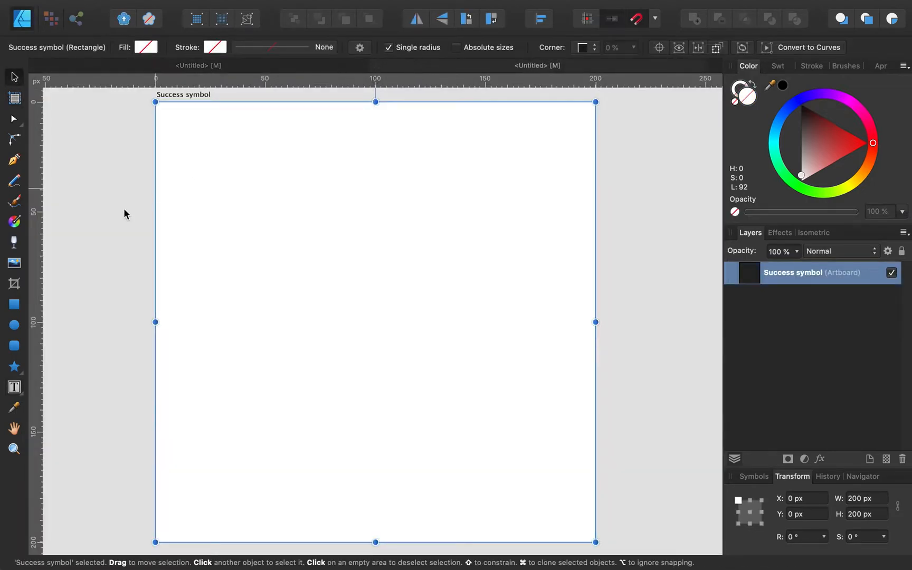
left_click(23, 376)
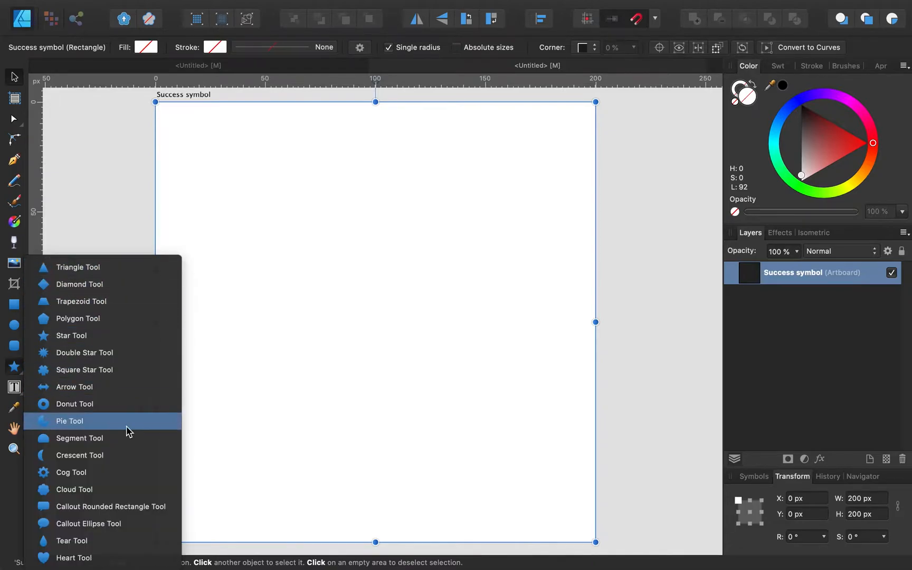
Step: Draw a roughly 136 px five-point star from the artboard centre, replacing a first attempt
left_click(18, 371)
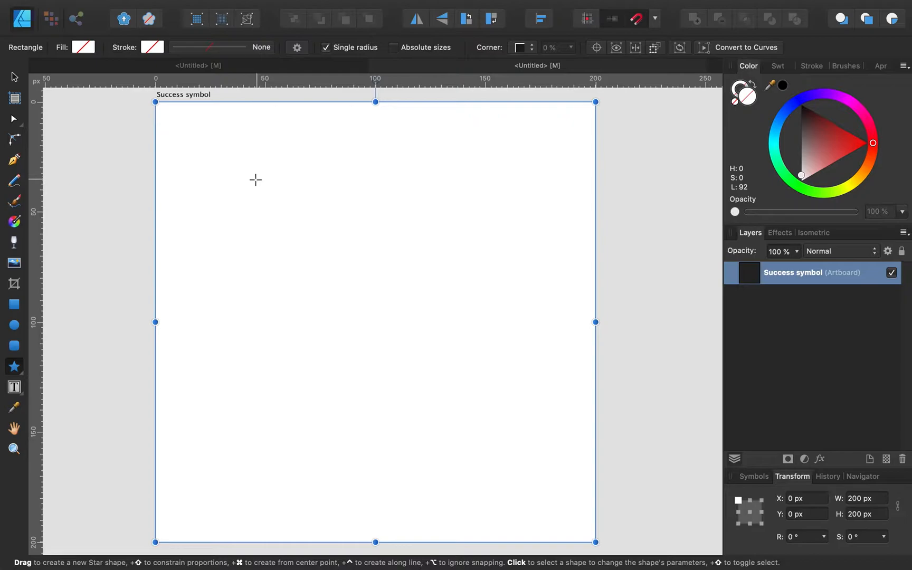
left_click_drag(254, 181, 391, 242)
key("super+z")
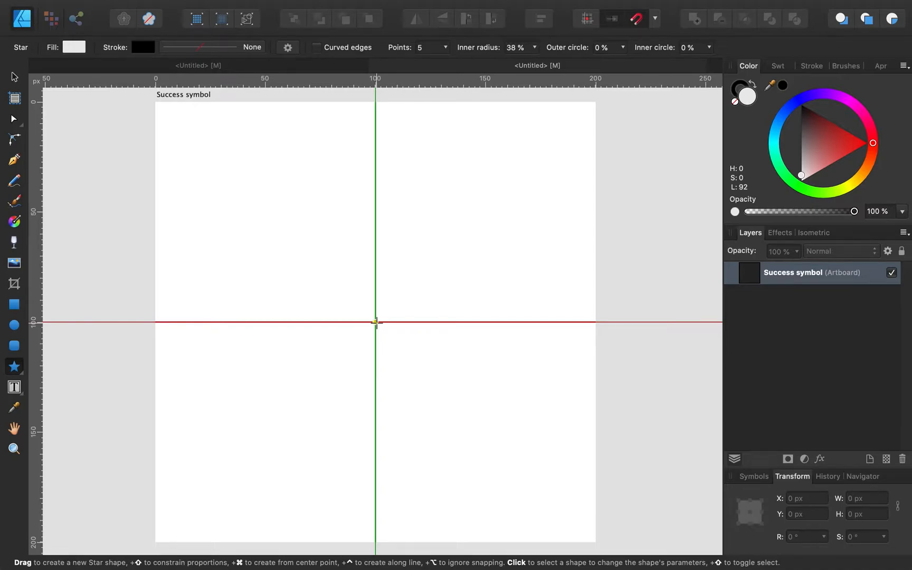
left_click_drag(376, 321, 228, 170)
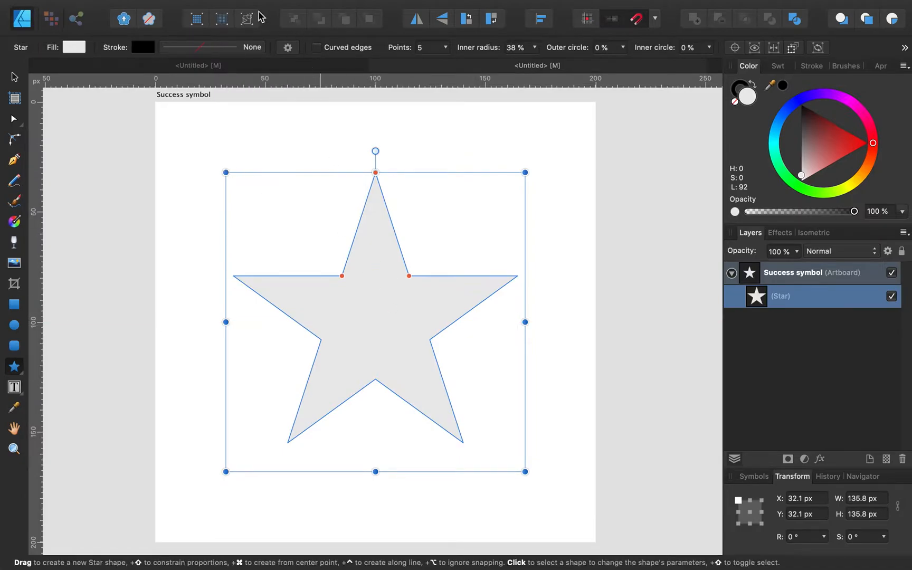
left_click(244, 68)
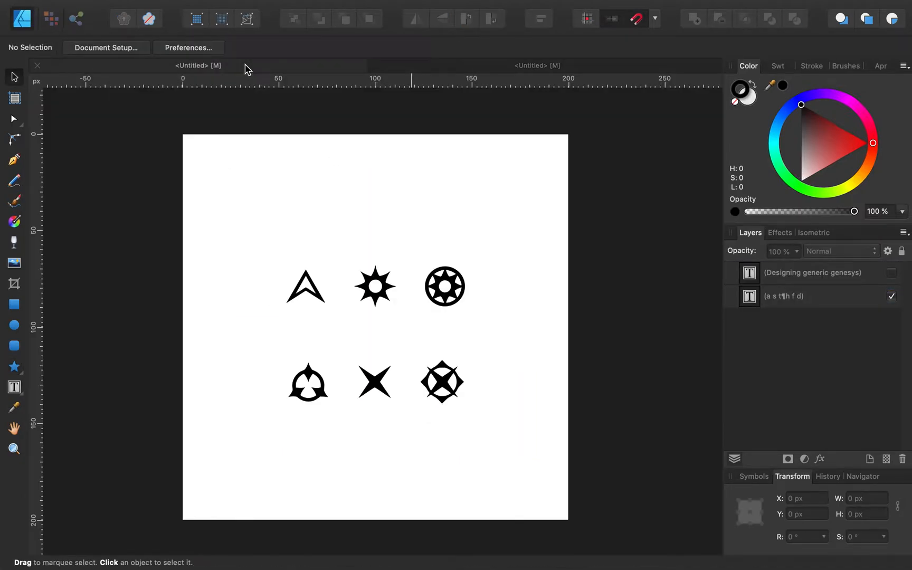
left_click(499, 65)
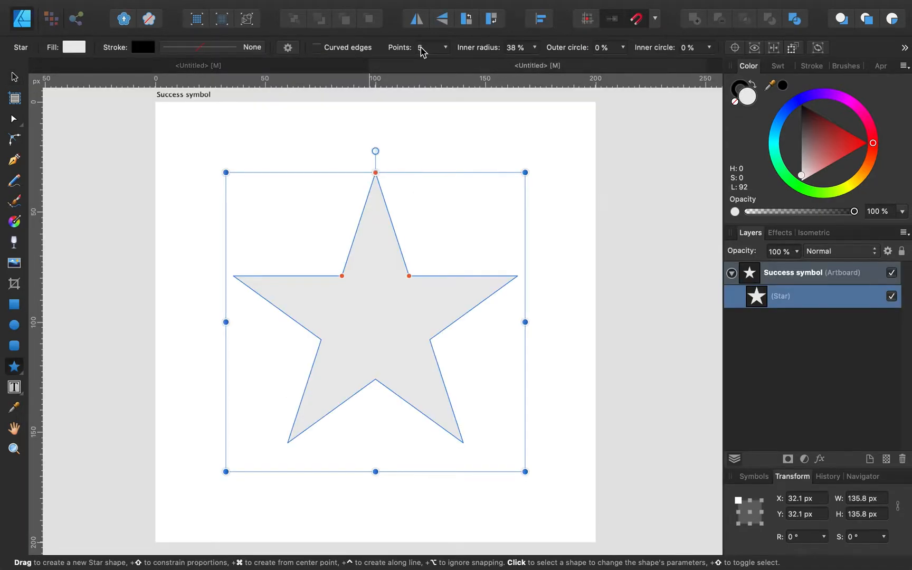
Step: Give the star 8 points, no stroke and a solid black fill
left_click(445, 48)
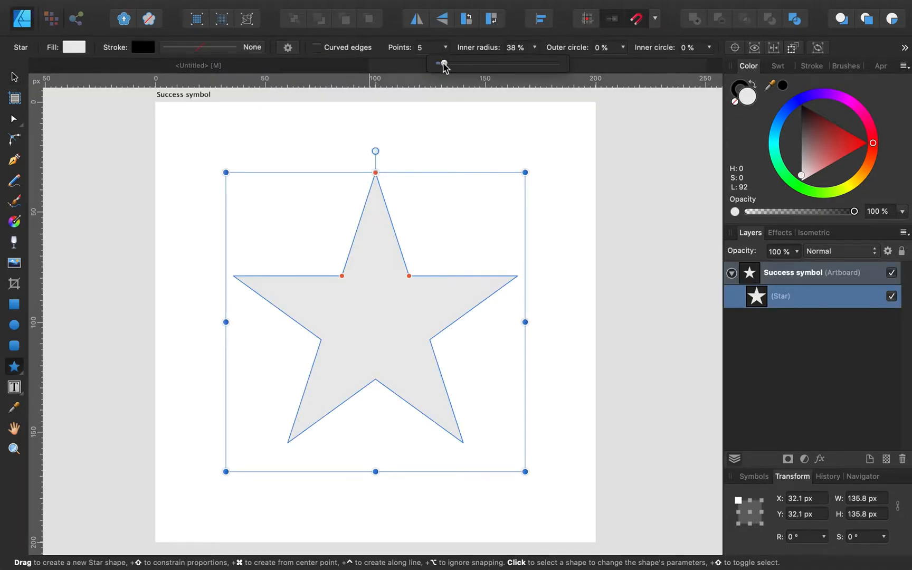
left_click_drag(444, 63, 451, 65)
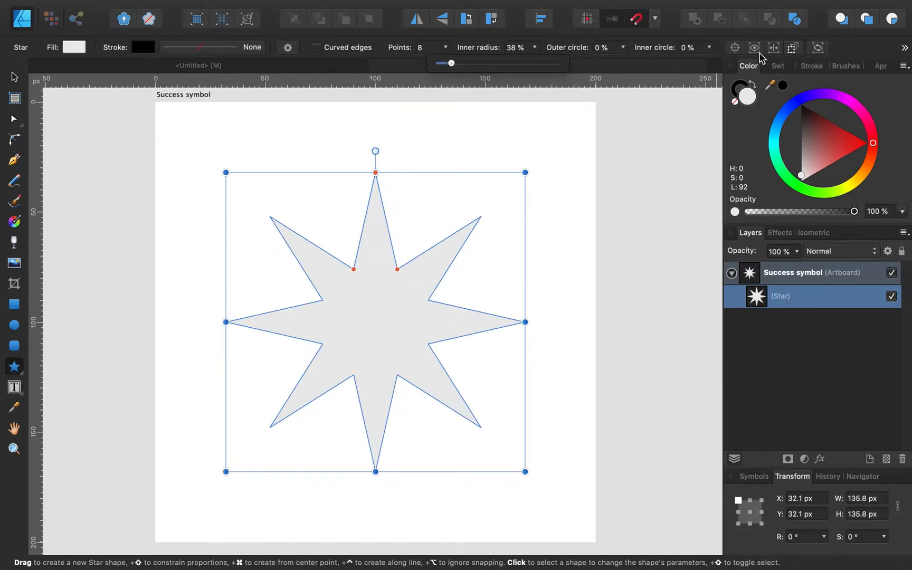
left_click(748, 99)
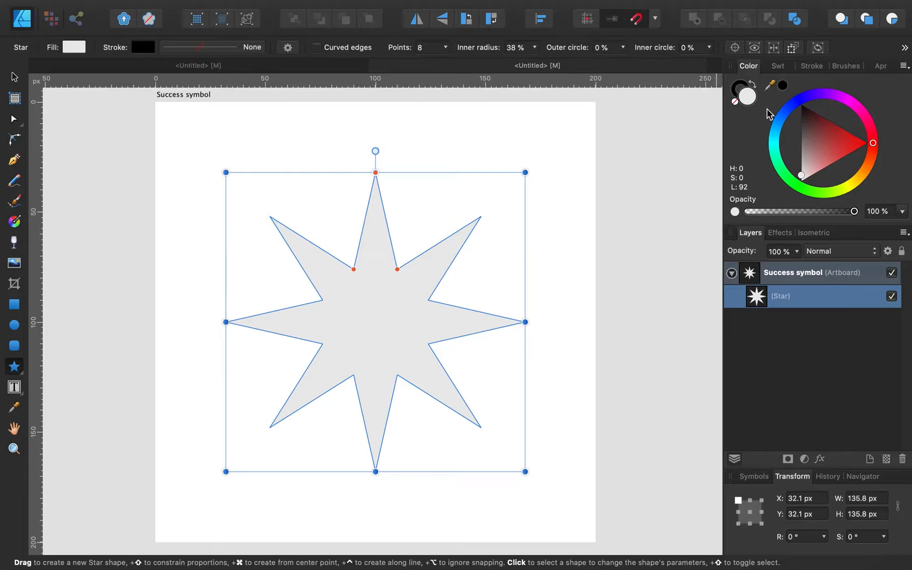
left_click(738, 89)
left_click(735, 102)
left_click(746, 98)
left_click_drag(812, 131, 787, 87)
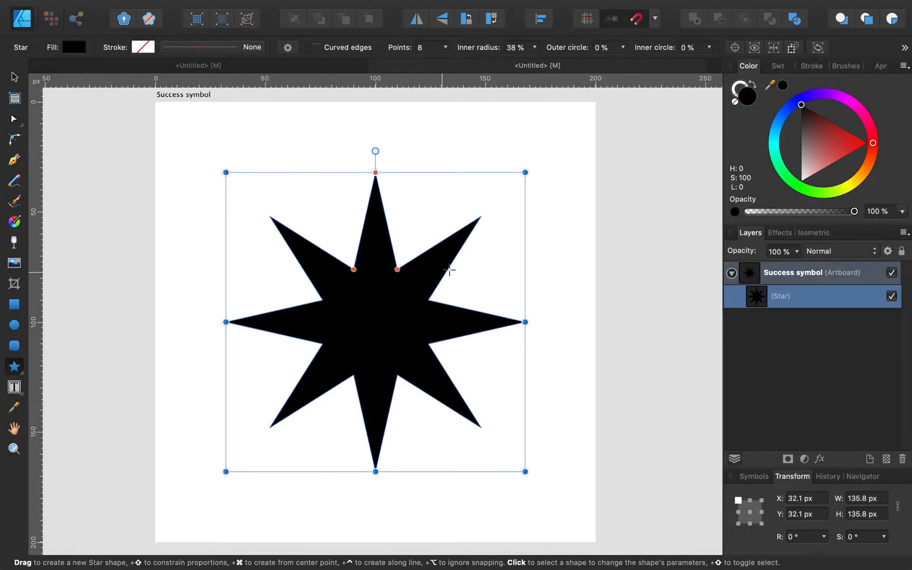
Step: Compare the black eight-point star against the reference symbols
left_click(219, 67)
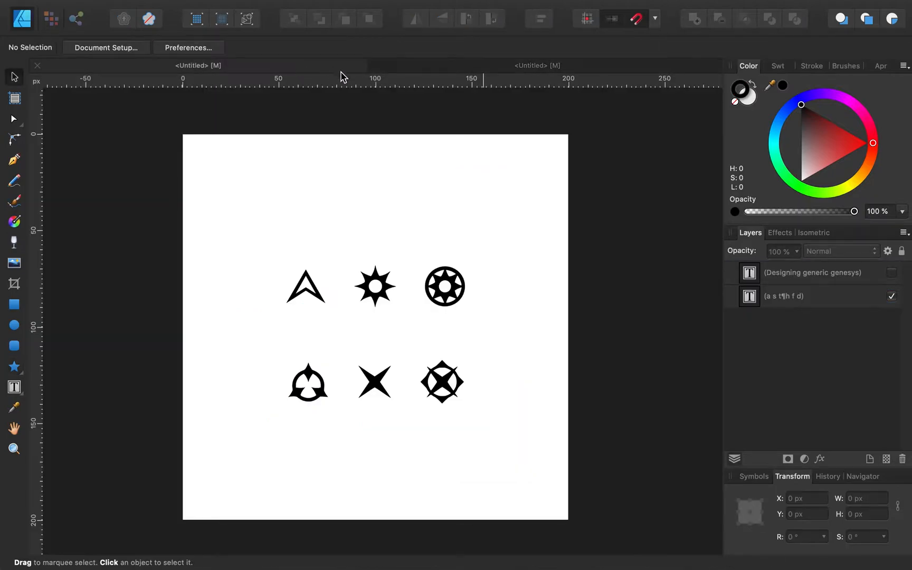
left_click(469, 69)
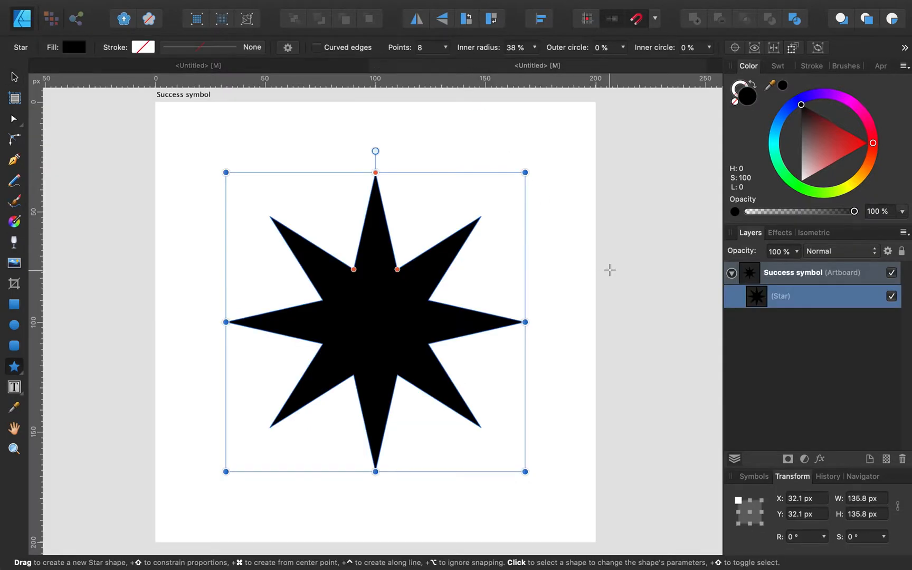
left_click(787, 350)
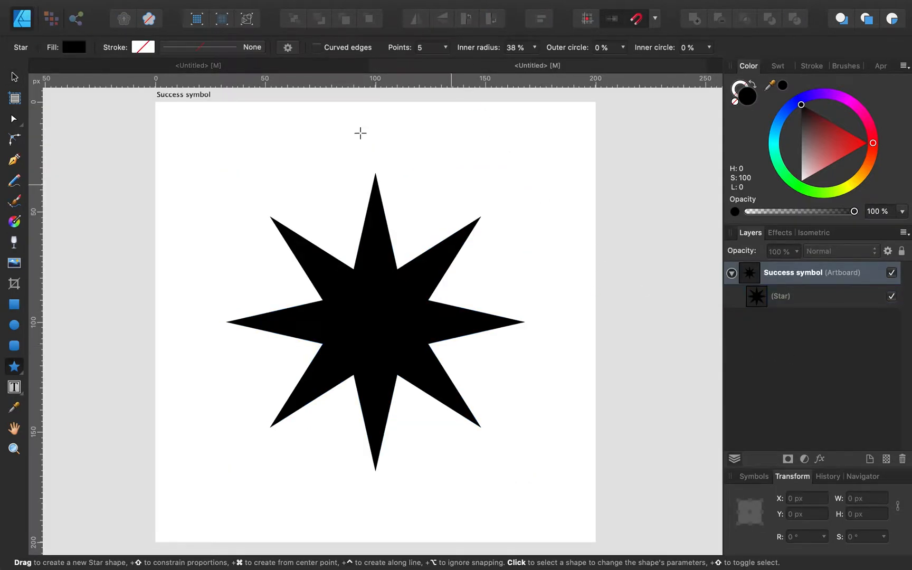
left_click(207, 67)
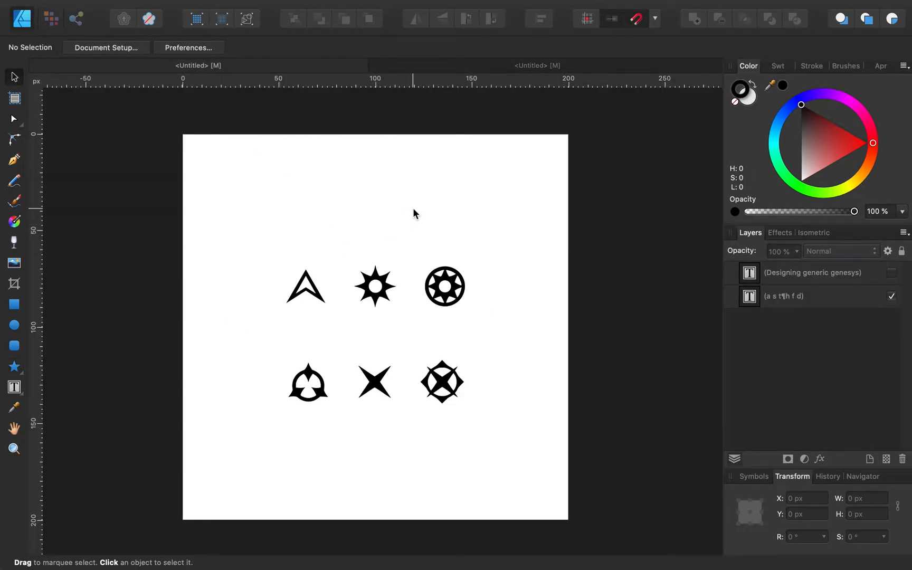
scroll(418, 212, "up", 3)
scroll(325, 371, "up", 1)
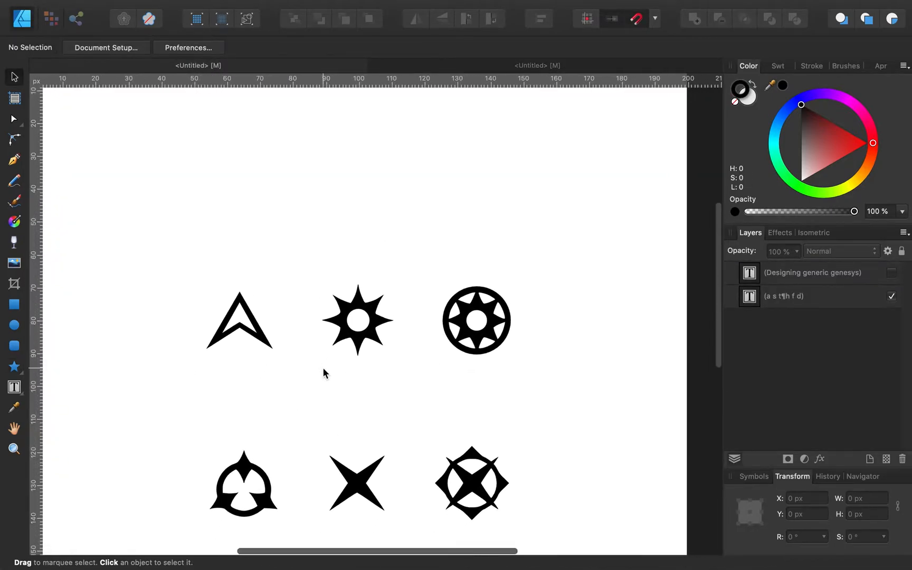
scroll(327, 370, "up", 2)
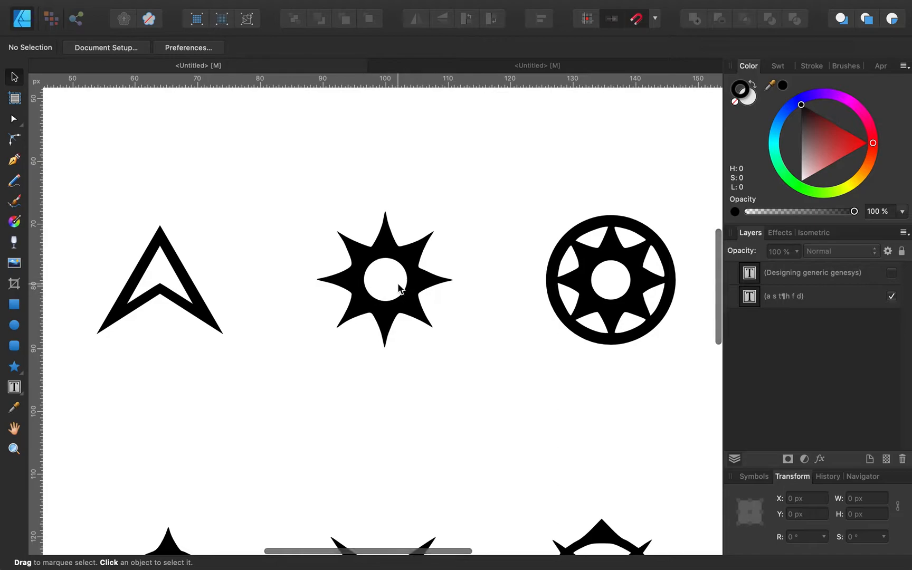
left_click(509, 68)
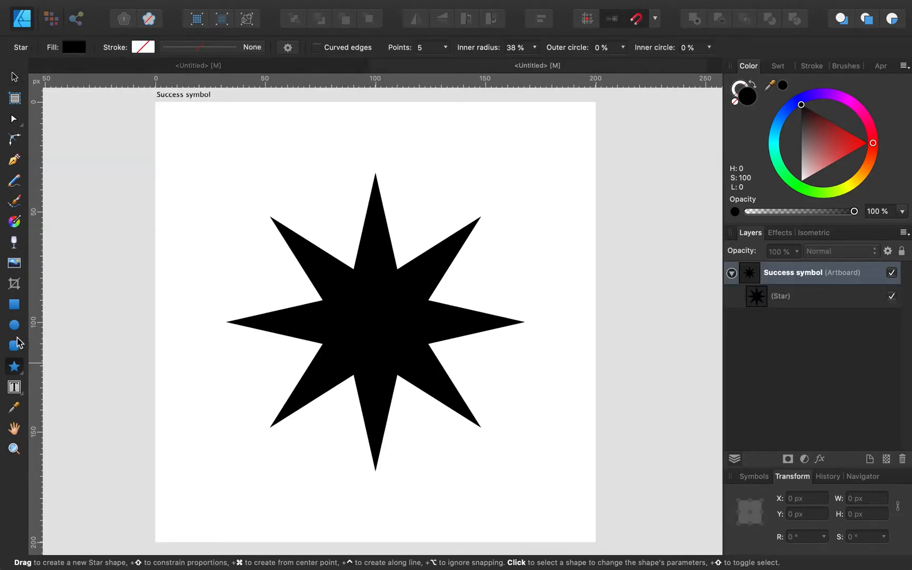
Step: Draw a white-filled circle at the centre of the star
left_click(15, 327)
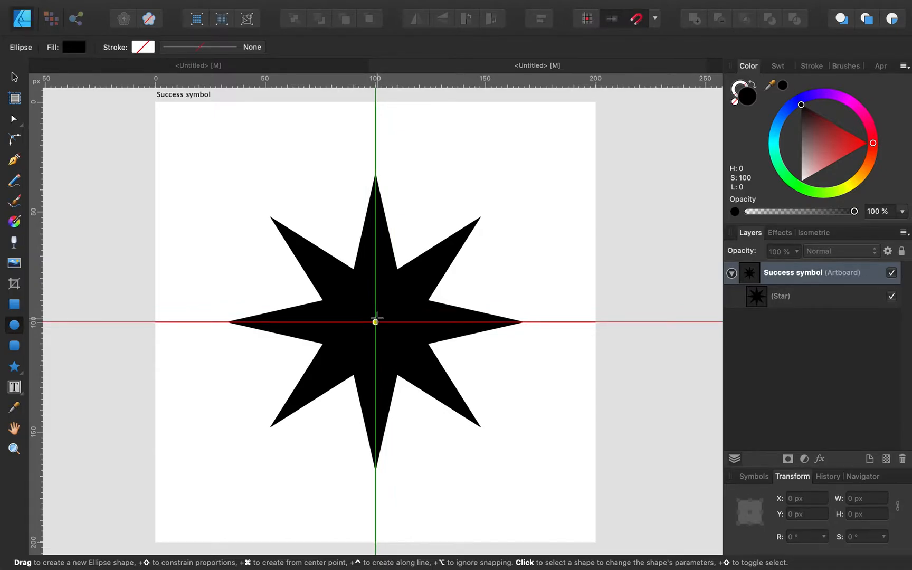
left_click_drag(375, 321, 430, 290)
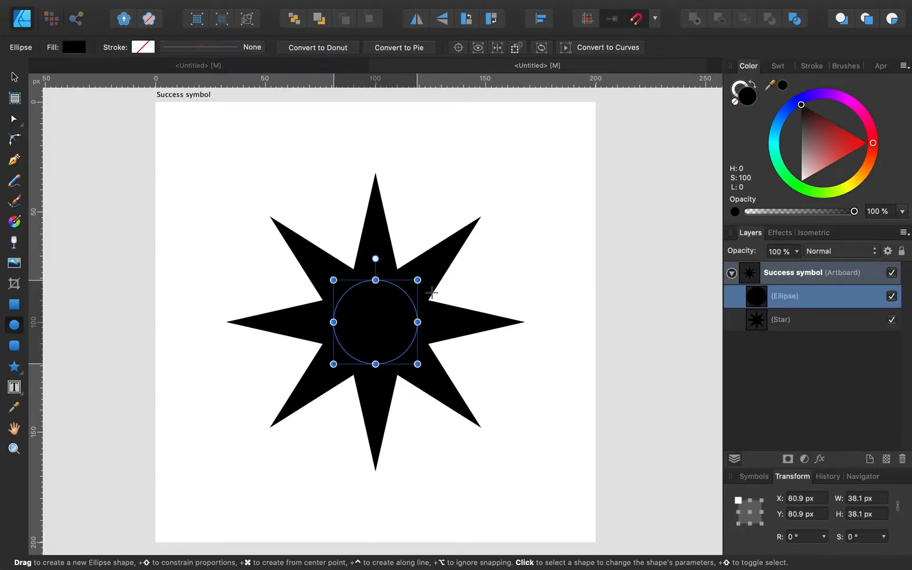
left_click_drag(811, 143, 801, 181)
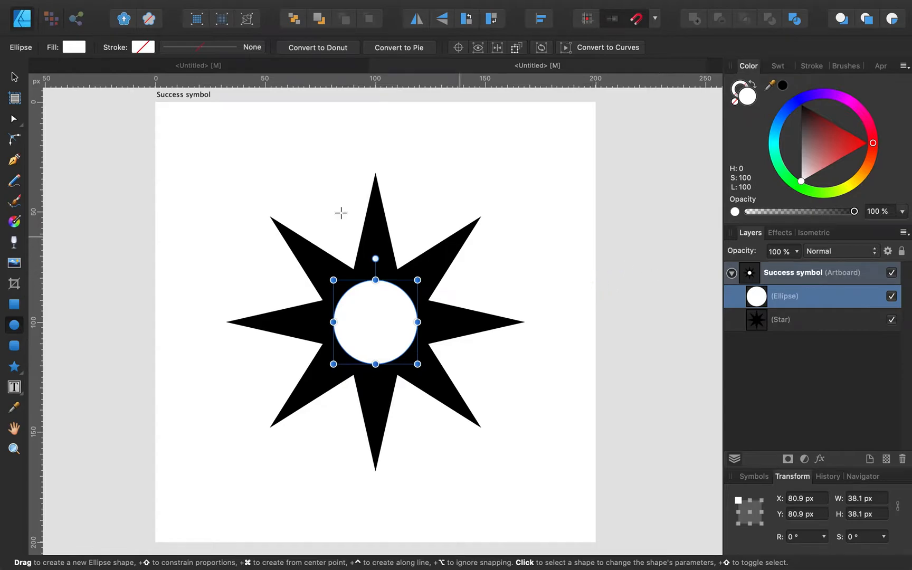
left_click(15, 80)
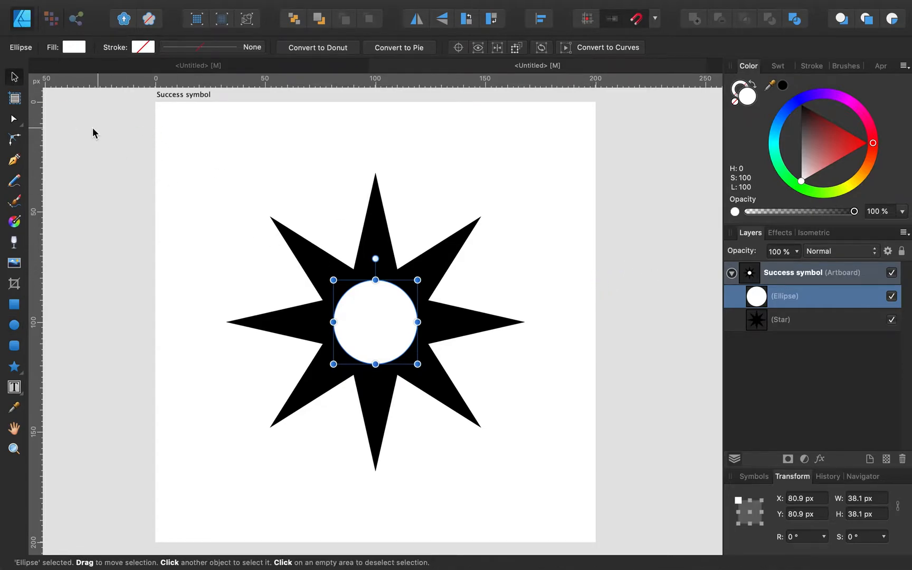
left_click(142, 200)
left_click(323, 64)
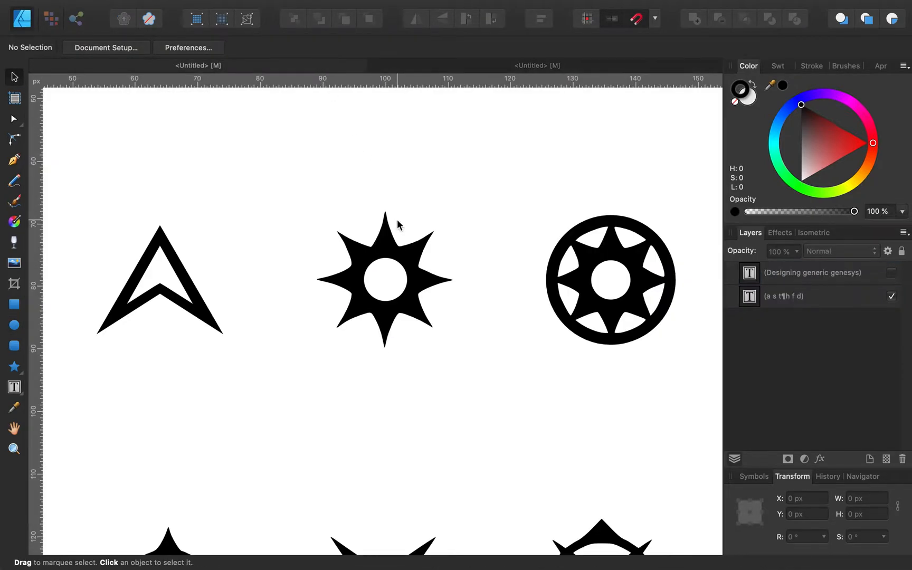
left_click(491, 67)
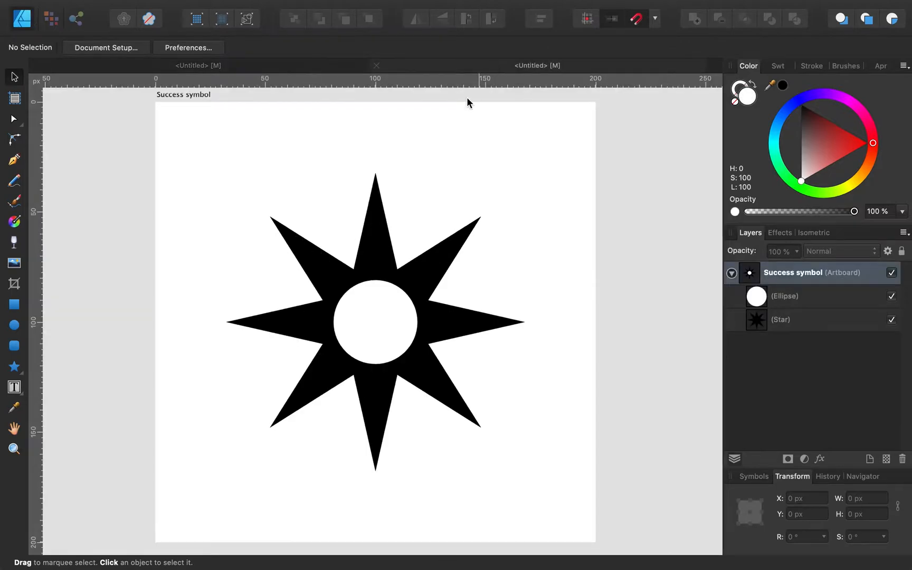
Step: Resize the white circle to 33 × 33 px with width and height linked
left_click(394, 317)
left_click(854, 503)
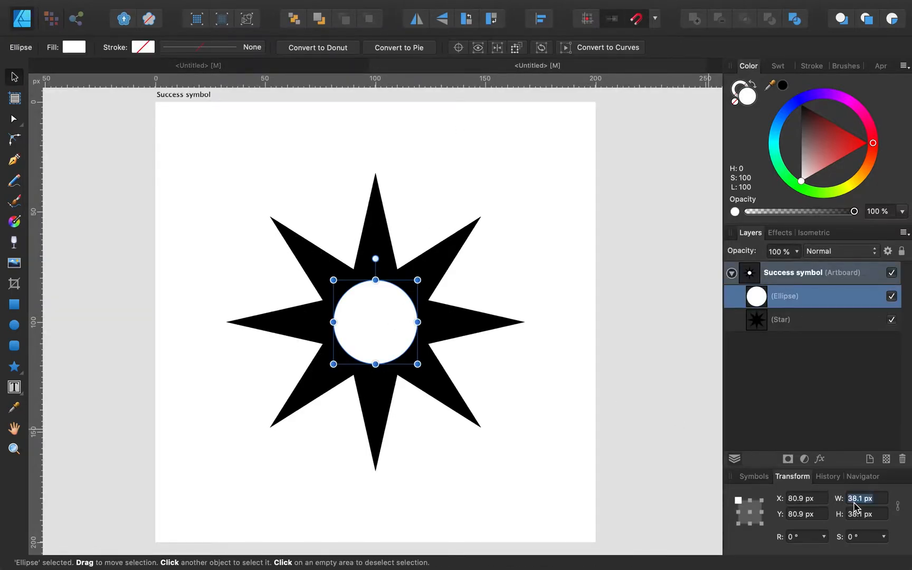
type("33")
left_click(872, 444)
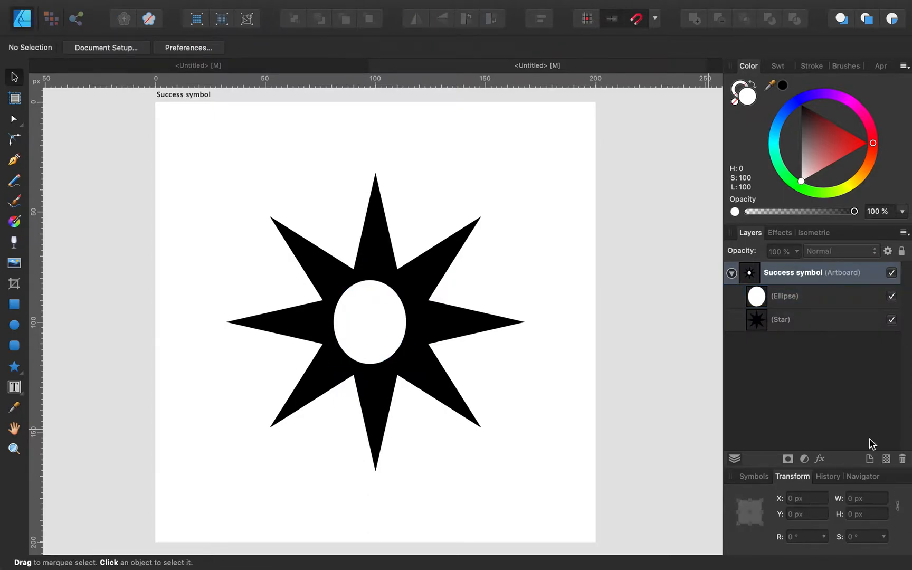
left_click(392, 357)
key("super+z")
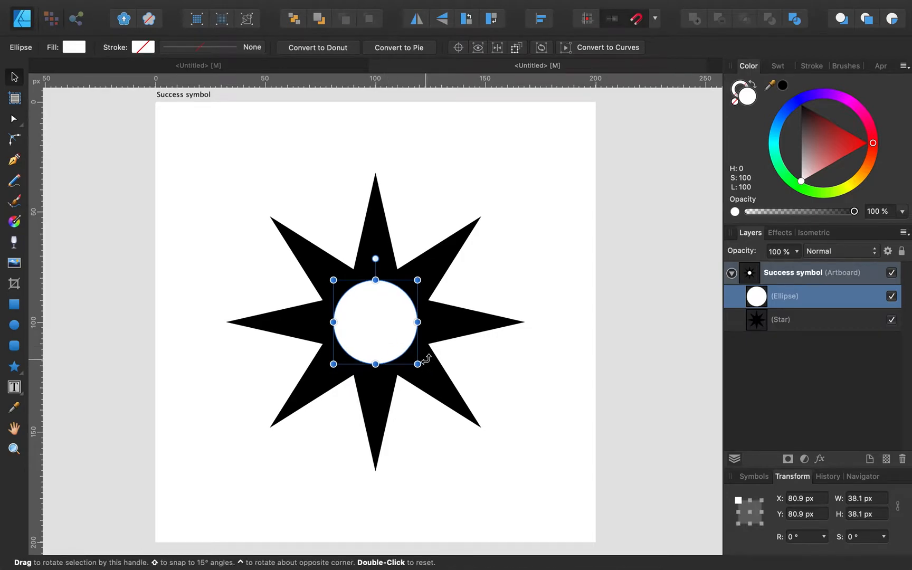
left_click(898, 507)
left_click(853, 498)
type("33")
key("Return")
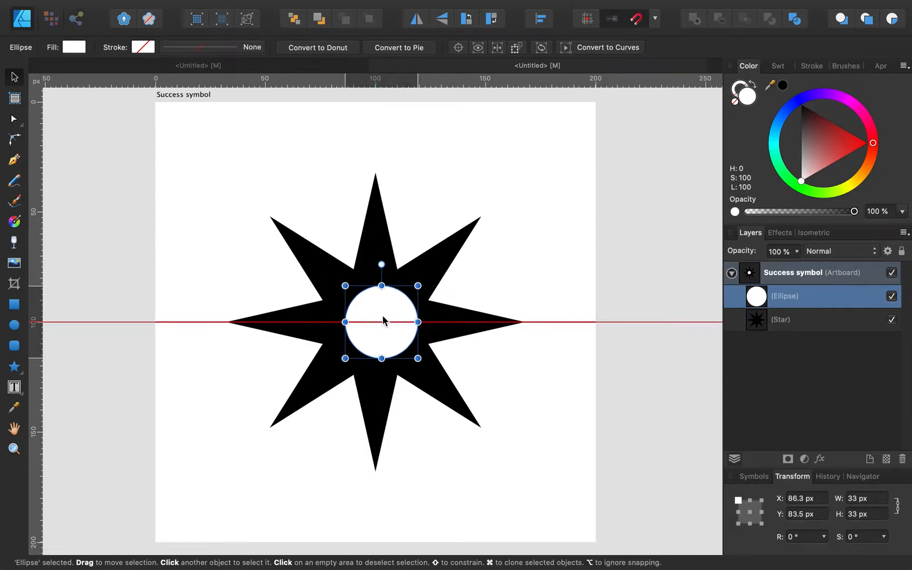
left_click(597, 218)
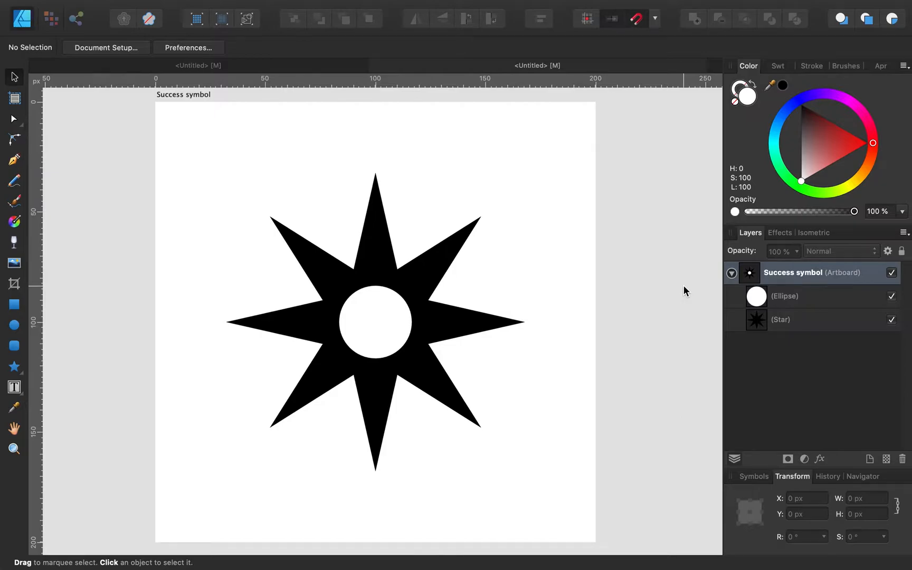
Step: Draw a rectangle covering the whole artboard and fill it blue
left_click(15, 305)
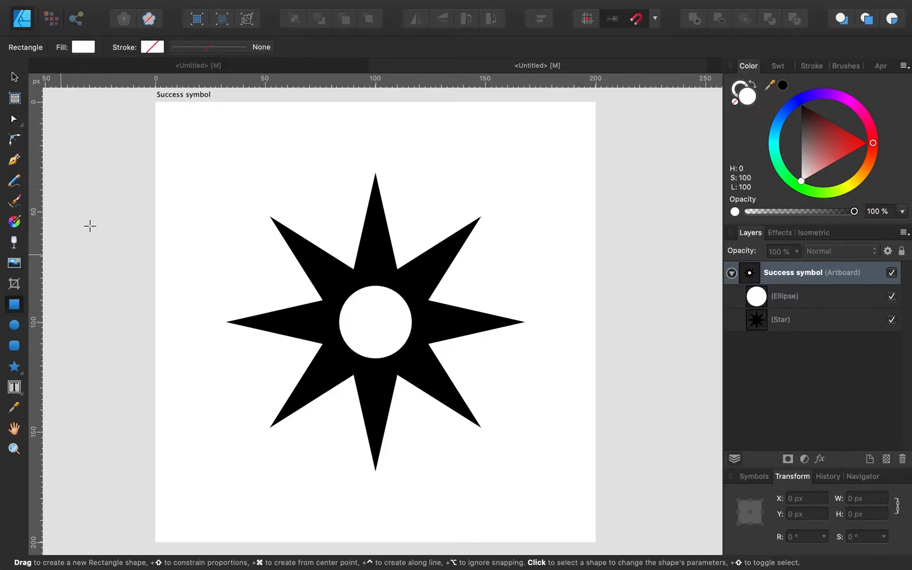
left_click_drag(155, 102, 596, 536)
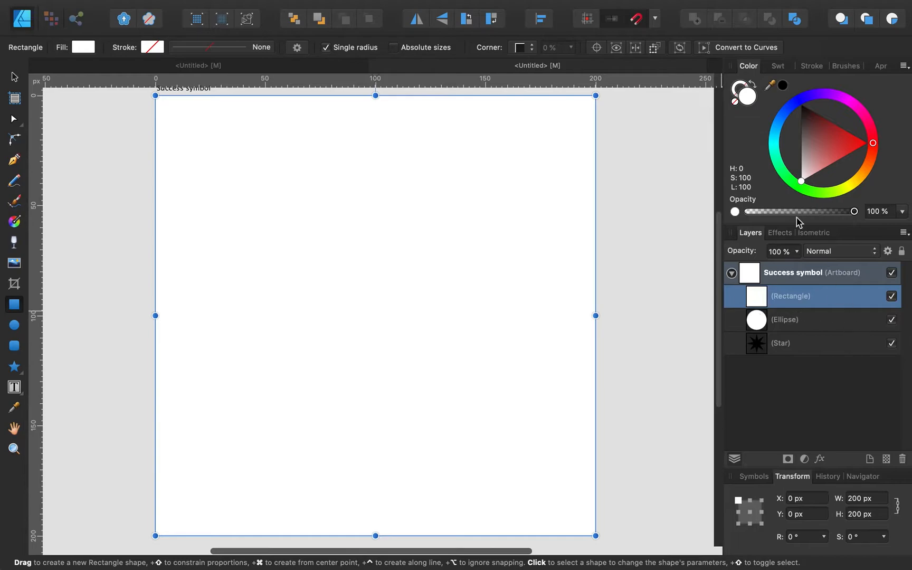
left_click(786, 113)
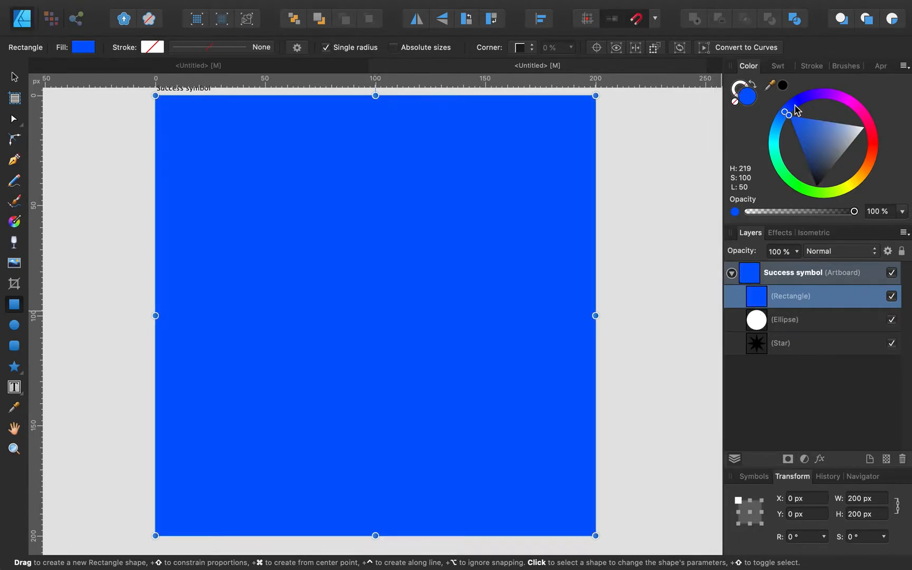
left_click(795, 105)
Step: Move the blue rectangle beneath the star and circle, and lock it
left_click_drag(758, 299, 744, 349)
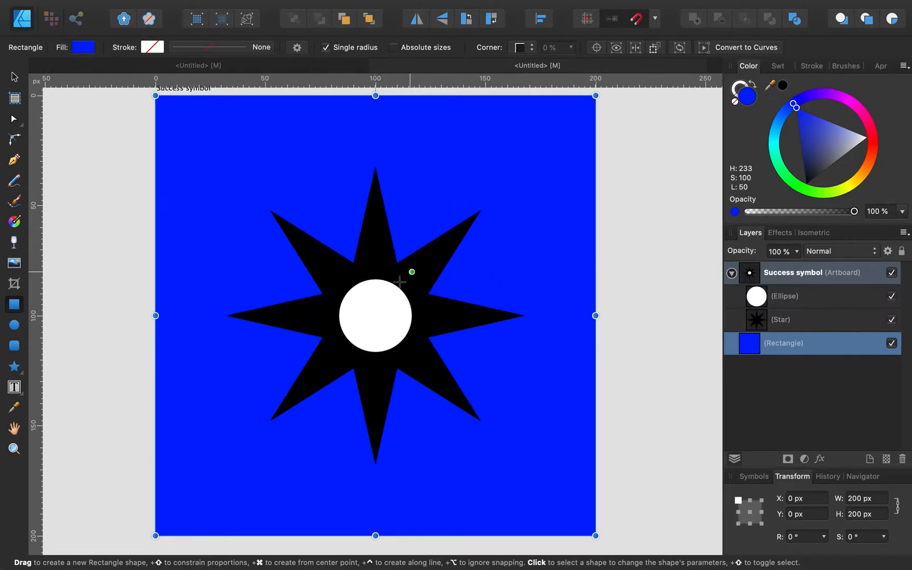
left_click(14, 77)
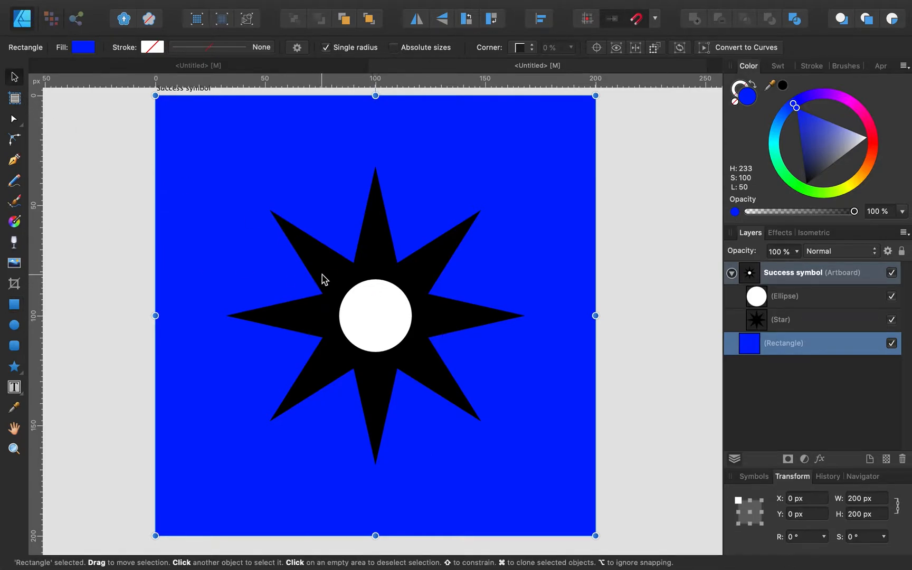
mouse_move(364, 307)
left_mouse_down()
mouse_move(375, 306)
mouse_move(365, 306)
left_mouse_up()
left_click_drag(816, 300, 858, 353)
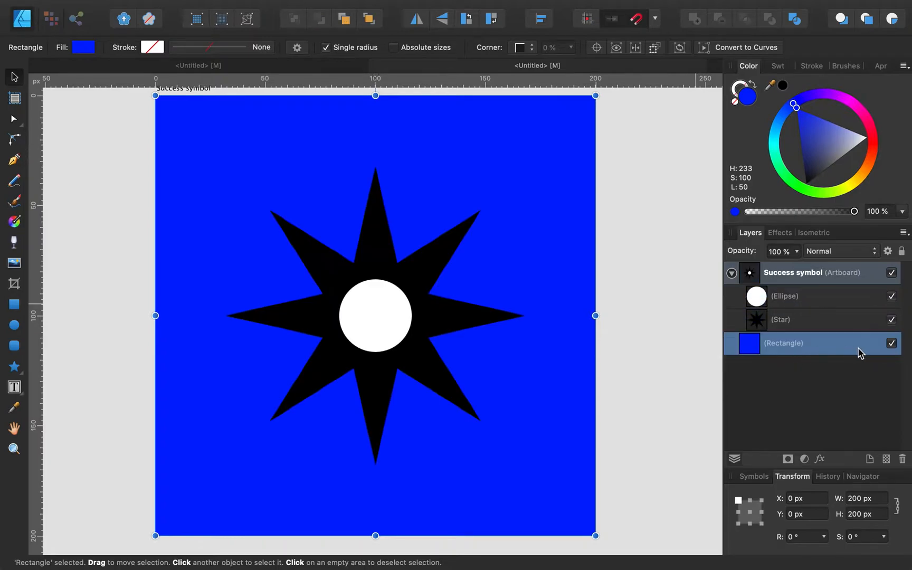
left_click(902, 251)
left_click(371, 319)
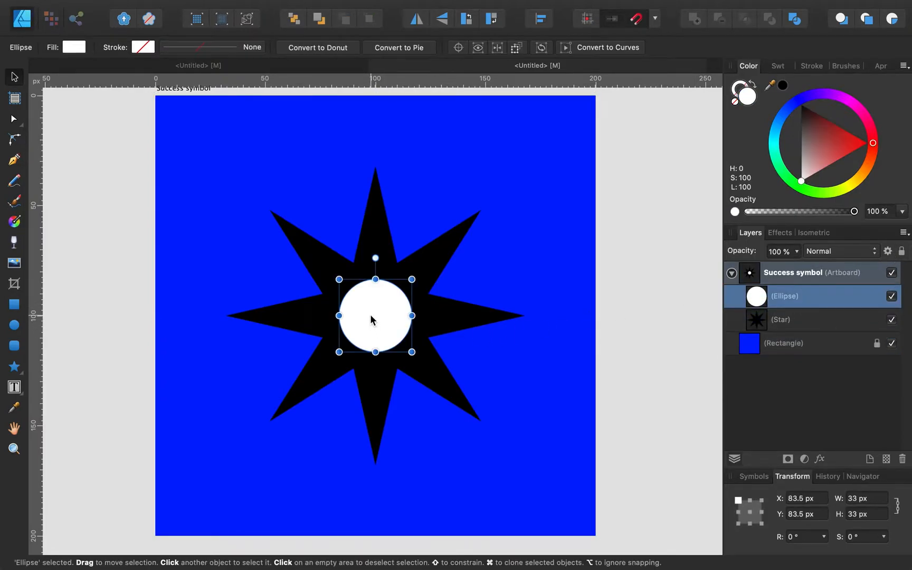
mouse_move(375, 320)
left_mouse_down()
mouse_move(383, 316)
mouse_move(375, 320)
left_mouse_up()
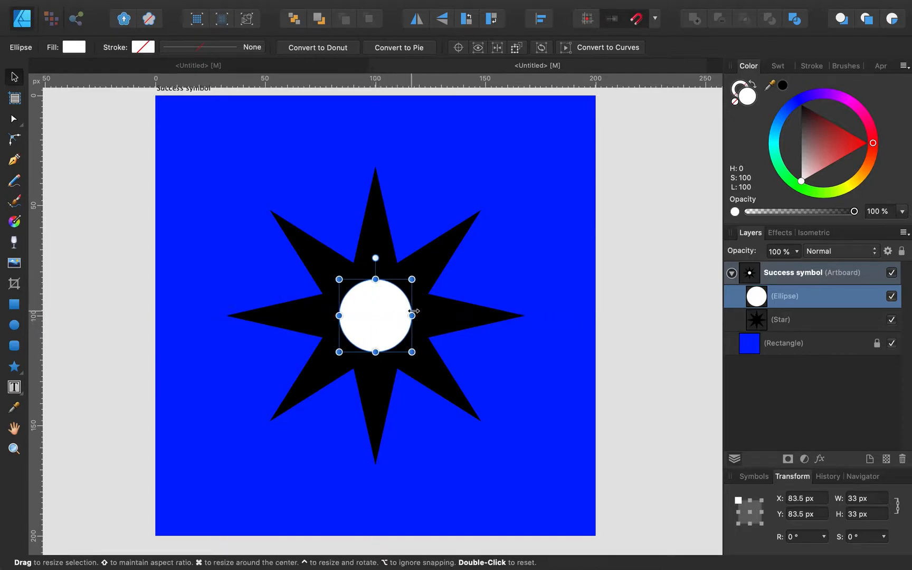
left_click(437, 319)
left_click_drag(437, 320, 435, 318)
left_click(605, 280)
left_click(377, 345)
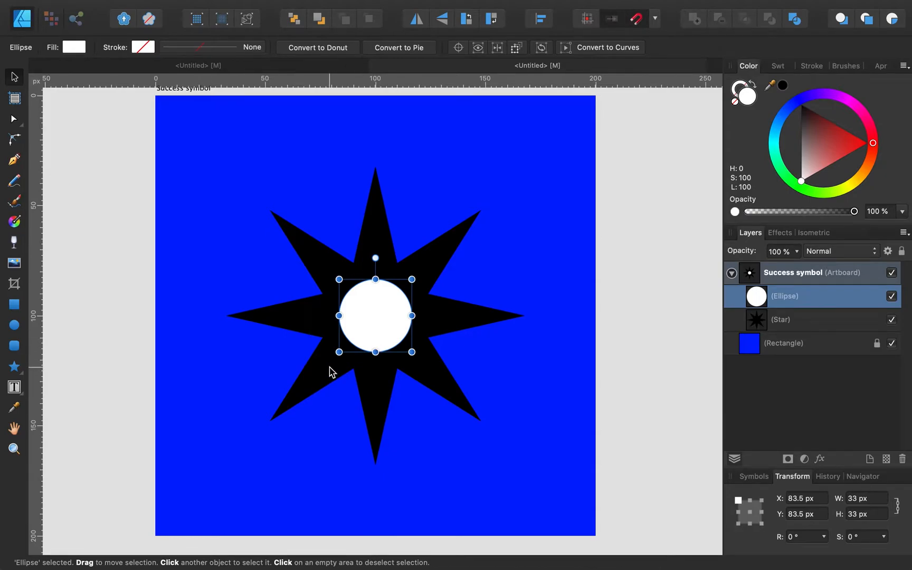
left_click(329, 370, "shift")
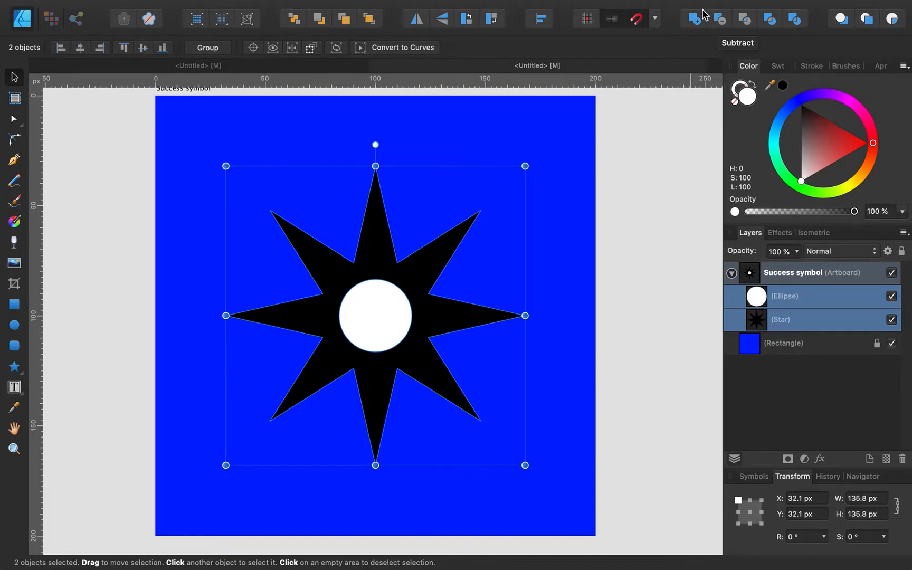
left_click(721, 20)
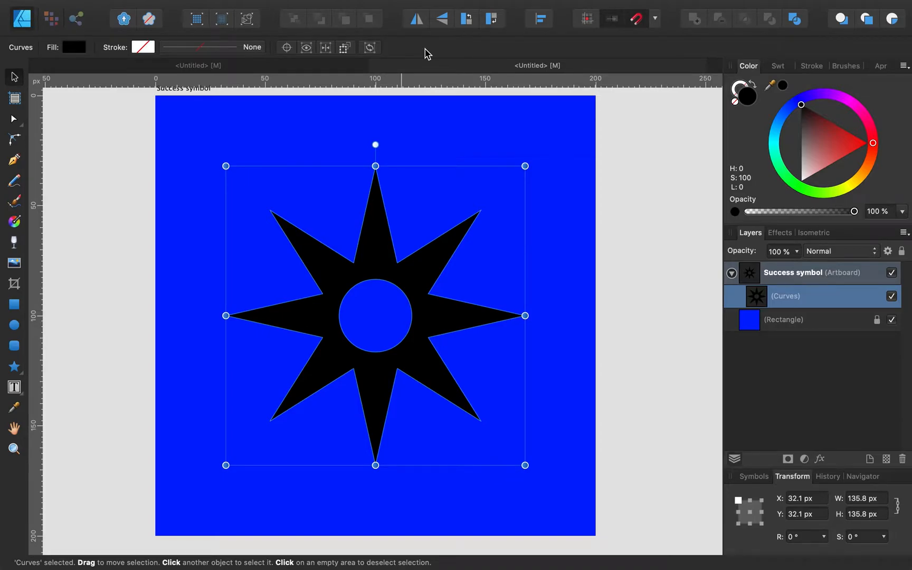
key("super+z")
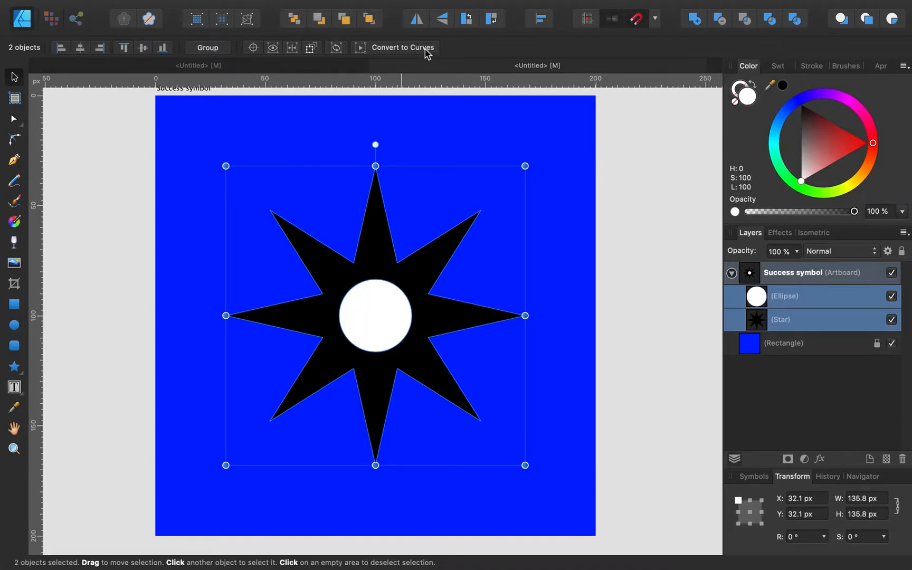
left_click(809, 322)
left_click(318, 48)
left_click(318, 48)
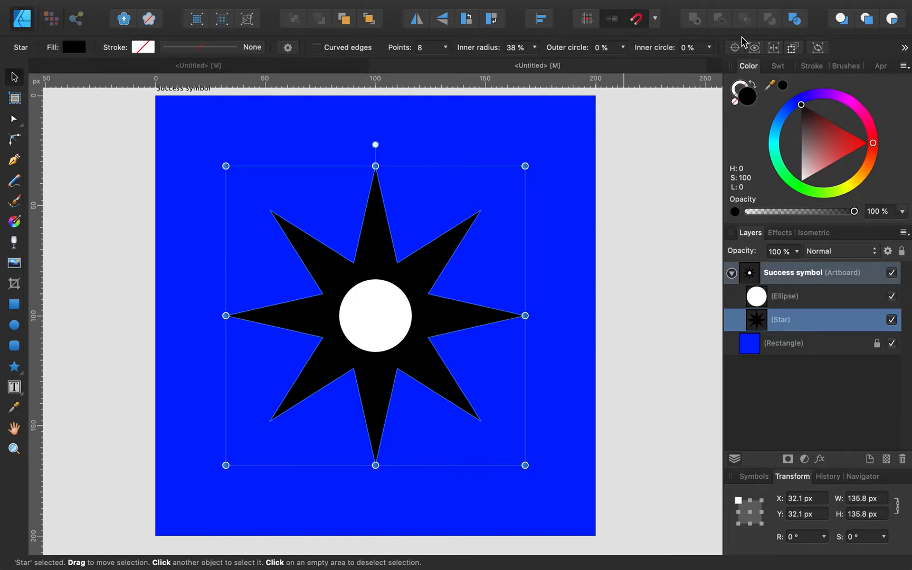
Step: Switch to the reference document and zoom out to see all six black symbols
left_click(315, 72)
scroll(403, 321, "down", 3)
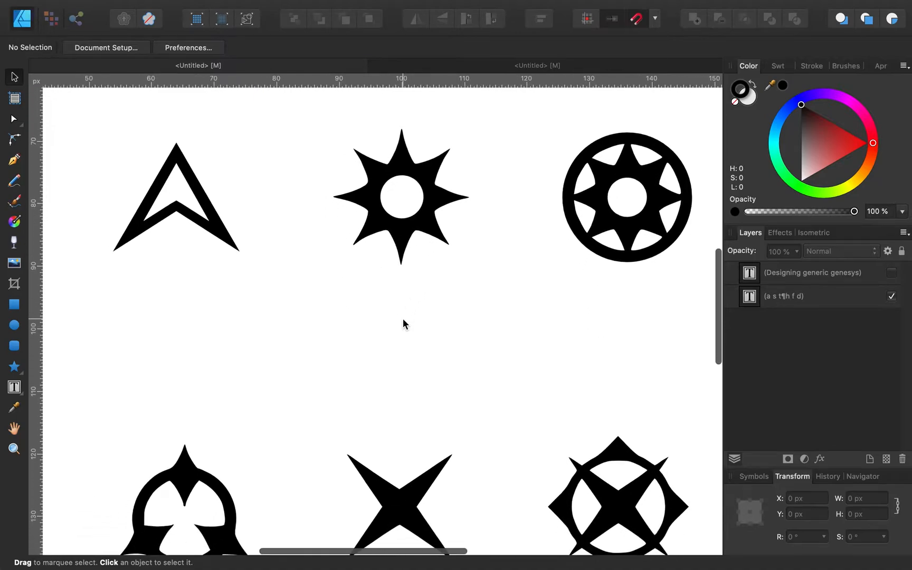
scroll(382, 325, "down", 3)
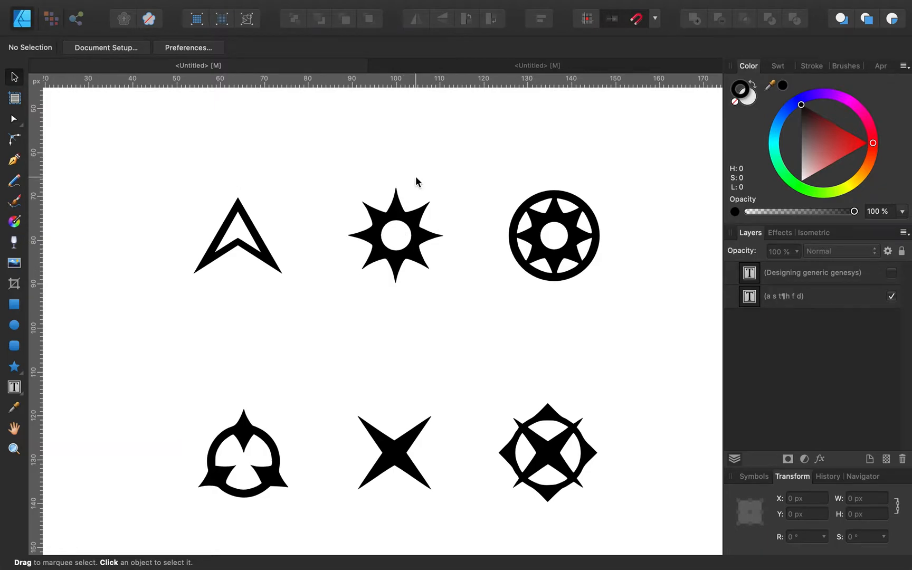
Step: Delete the white centre circle and change the star to nine points
left_click(514, 67)
left_click(389, 326)
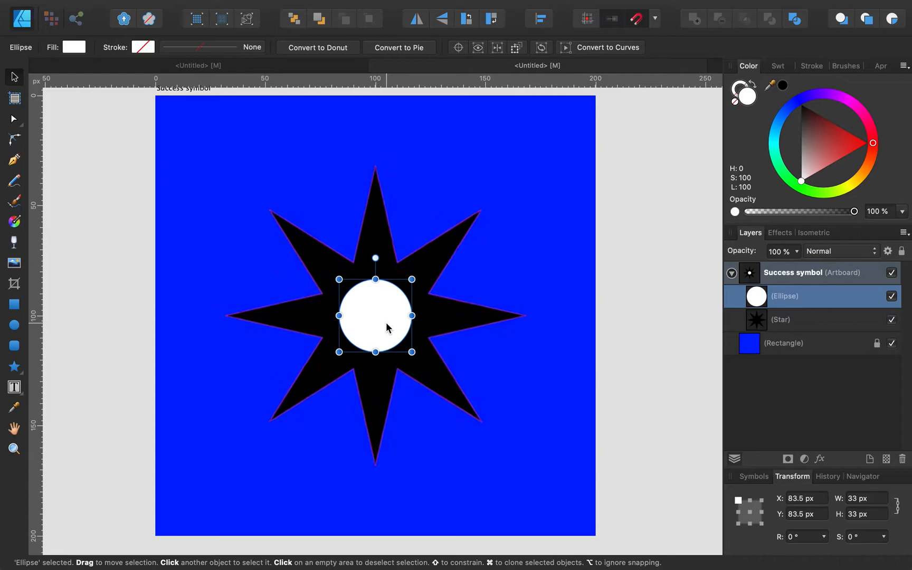
key("Delete")
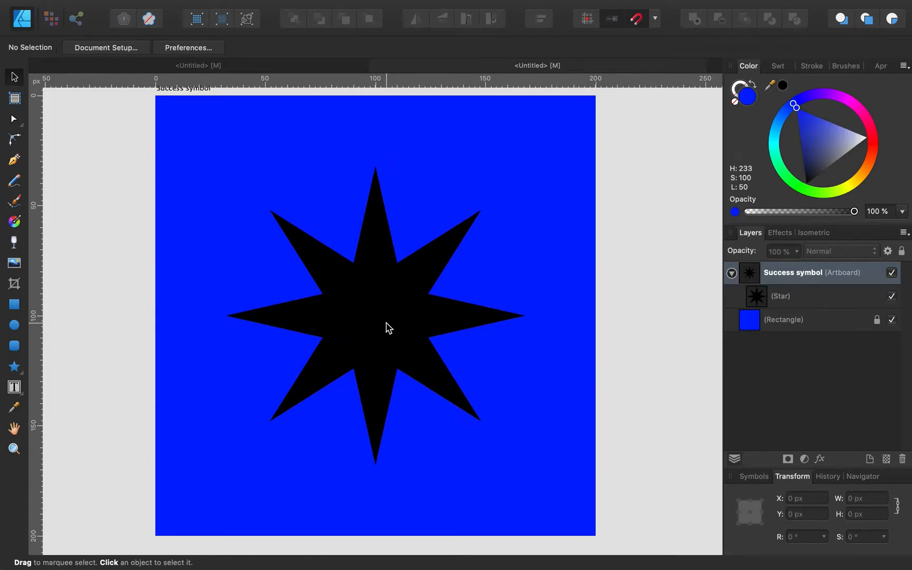
left_click(389, 328)
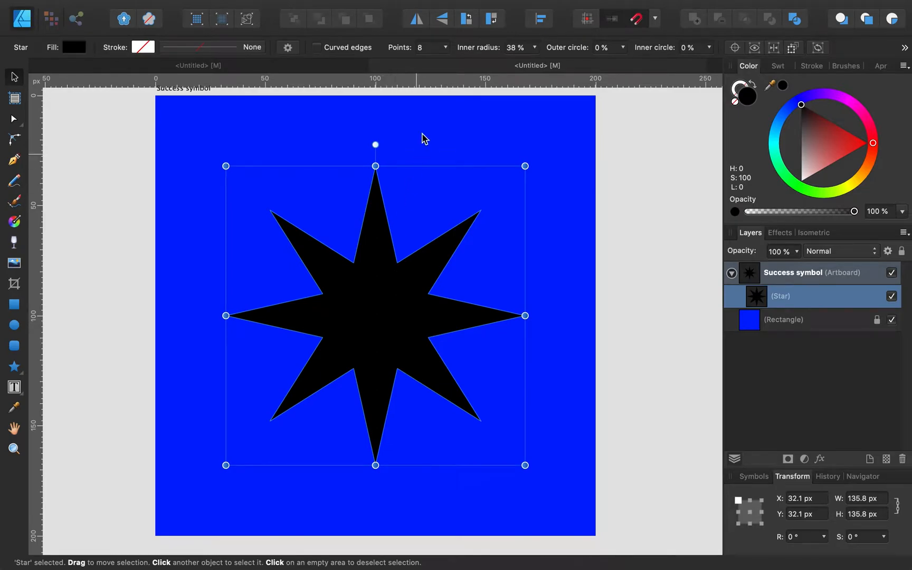
left_click(446, 48)
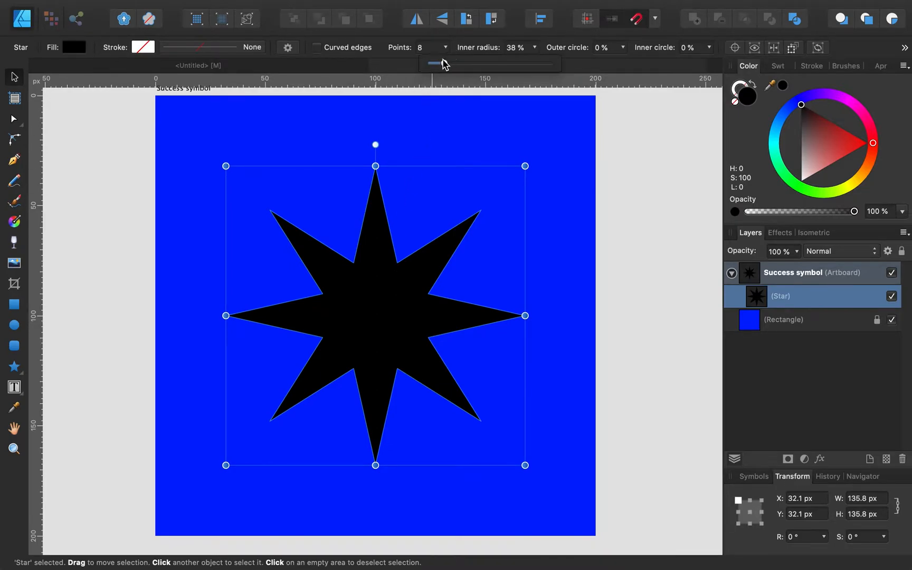
left_click_drag(444, 63, 447, 63)
left_click(643, 201)
left_click(644, 202)
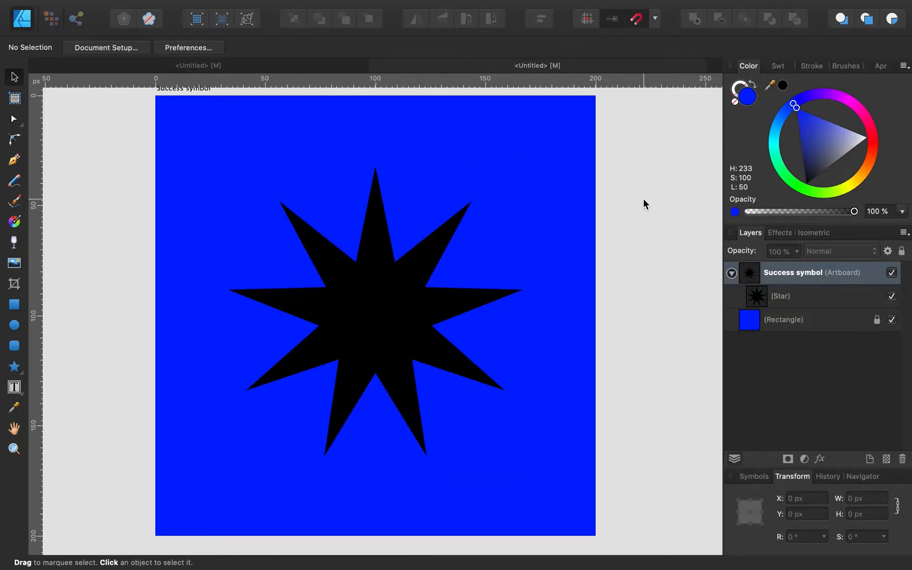
Step: Adjust the star's inner radius and outer circle, leaving its inner circle at 0%
left_click(418, 289)
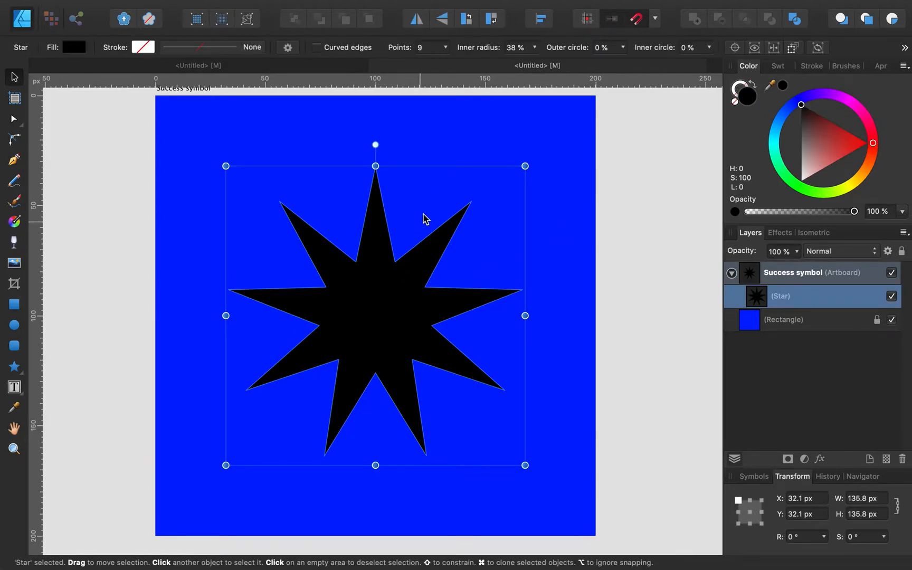
left_click(534, 47)
left_click_drag(535, 62, 542, 87)
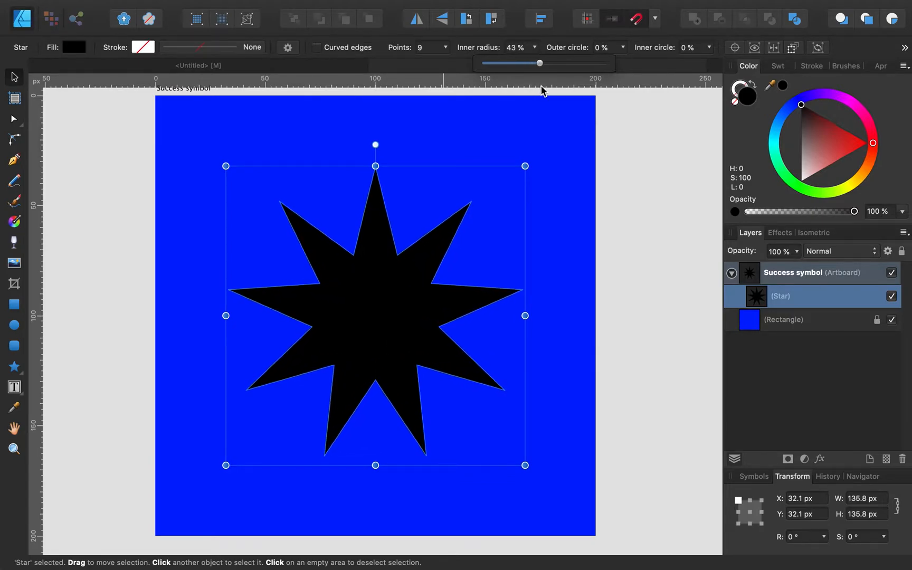
left_click(624, 48)
left_click_drag(623, 64, 599, 79)
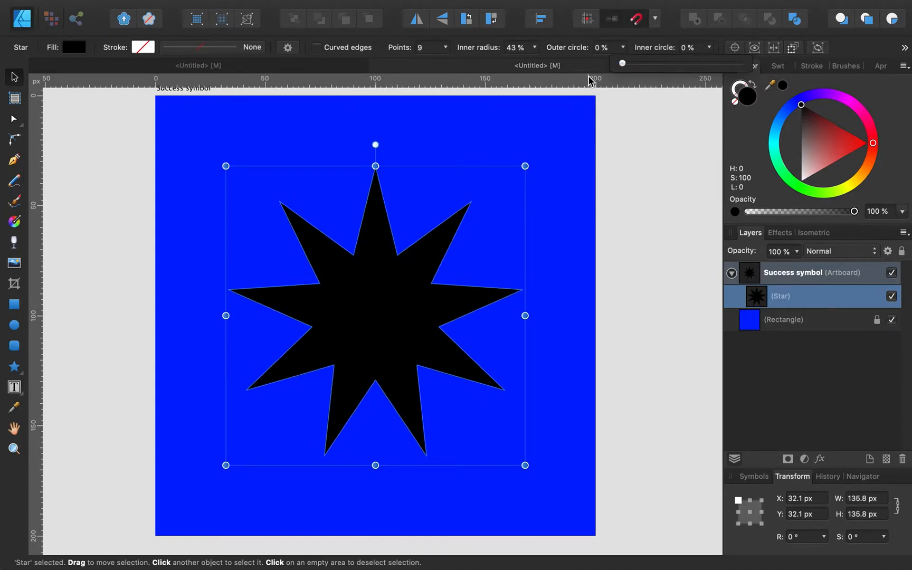
left_click(709, 47)
left_click_drag(709, 67, 743, 64)
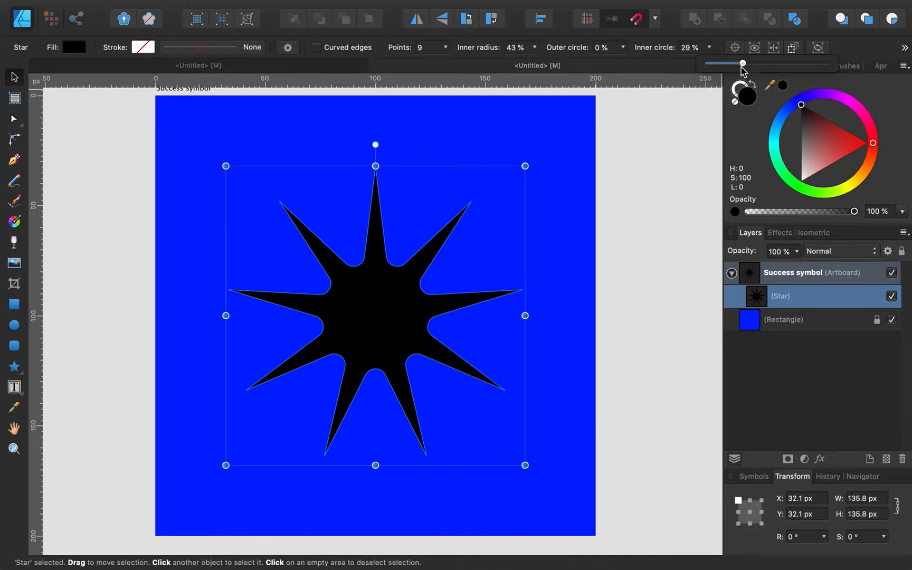
left_click_drag(743, 63, 650, 84)
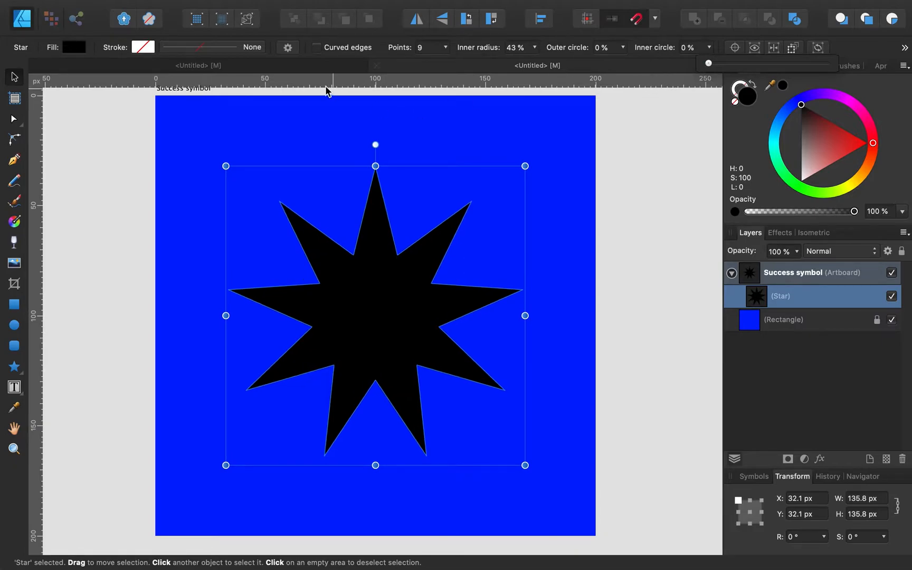
Step: Compare the star with the reference icons and return to the Success symbol artboard
left_click(326, 67)
scroll(372, 319, "up", 3)
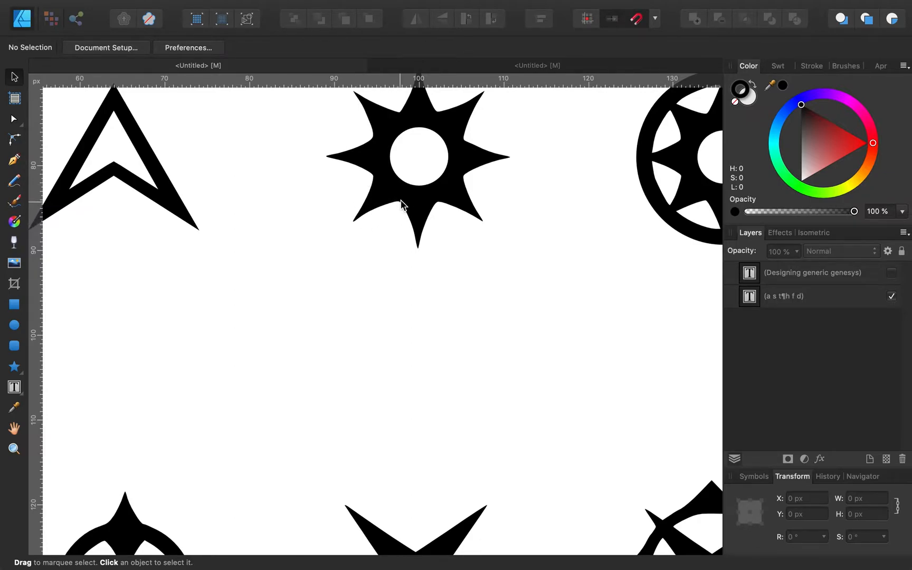
left_click(591, 68)
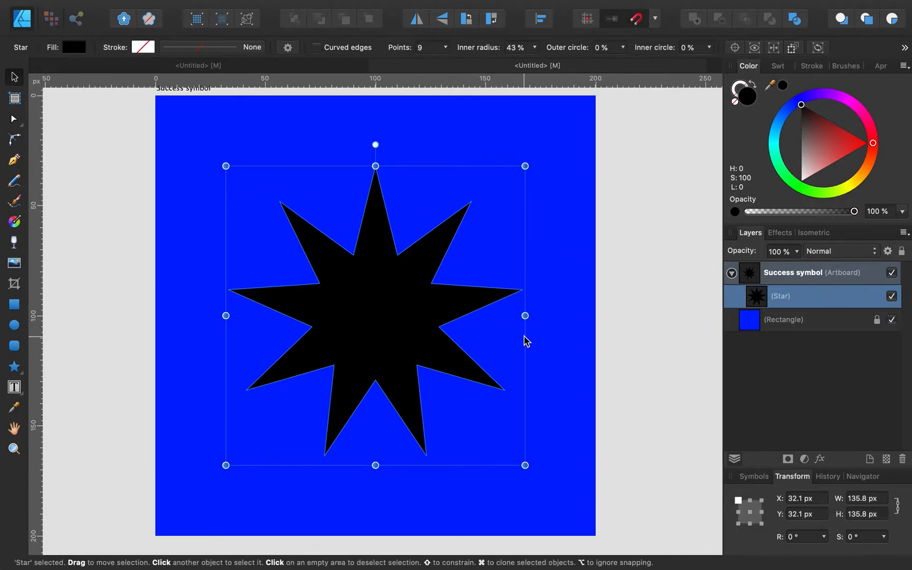
left_click(855, 499)
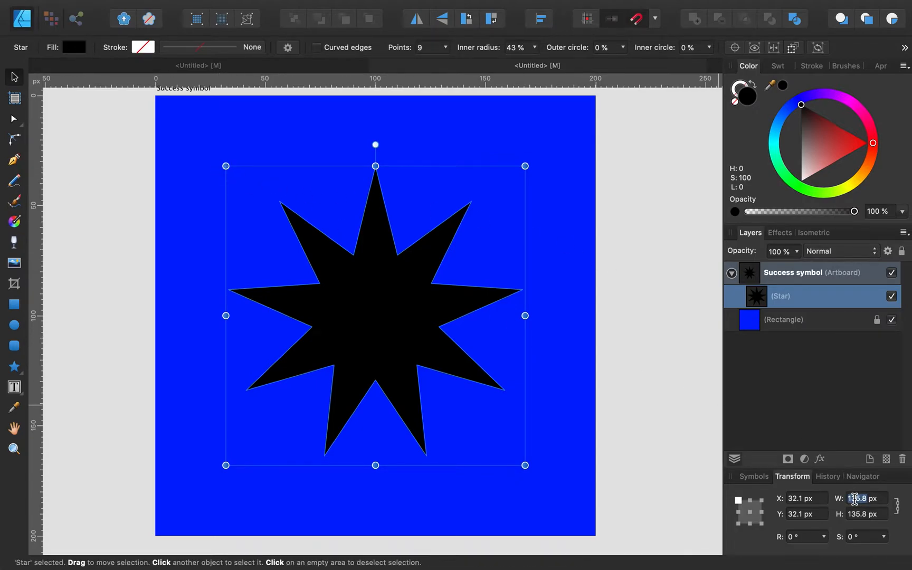
Step: Set the star to 190 px wide, centre it on the artboard, and toggle the rectangle's visibility
type("190")
key("Return")
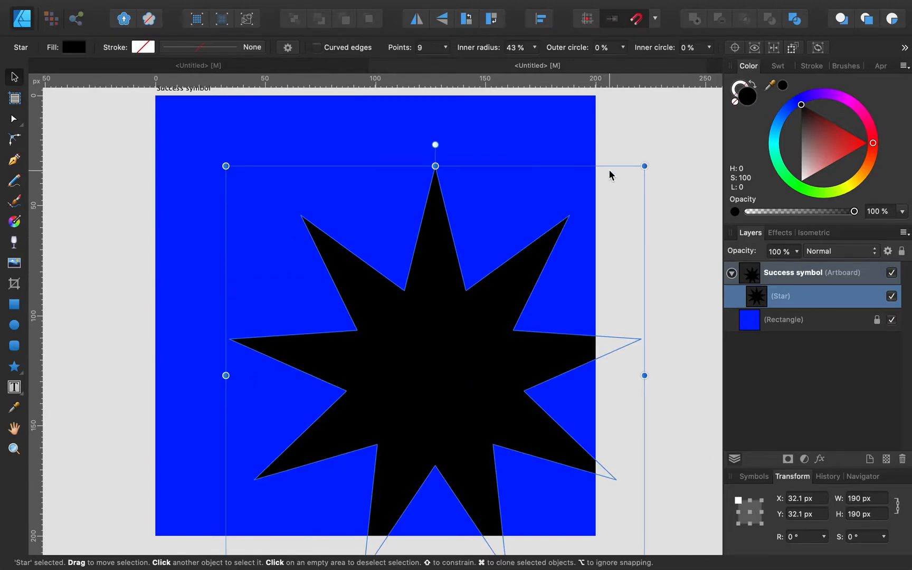
left_click(541, 19)
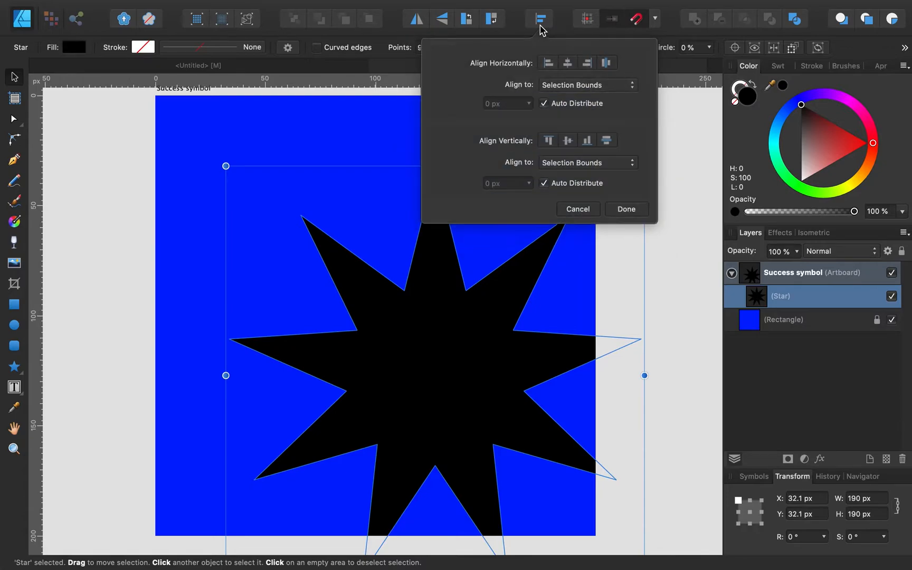
left_click(568, 63)
left_click(568, 141)
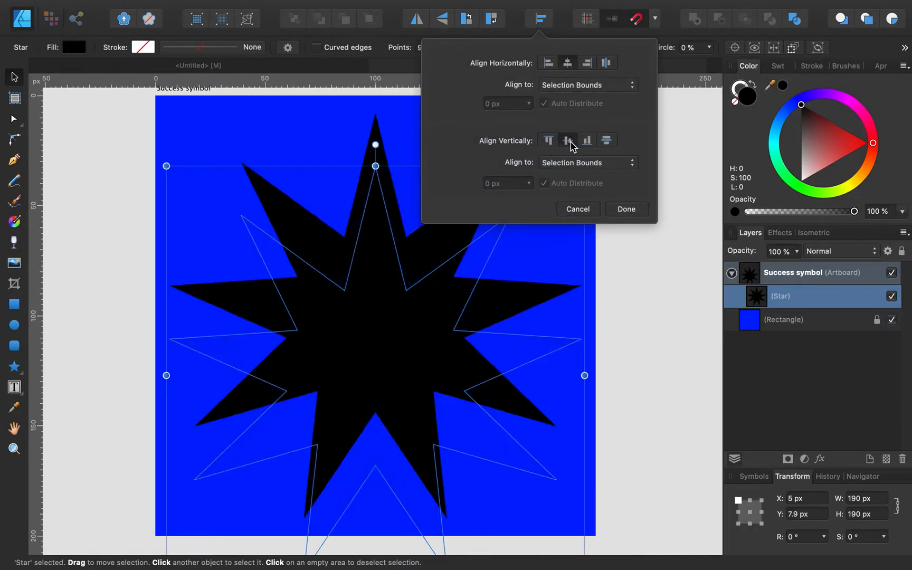
left_click(666, 318)
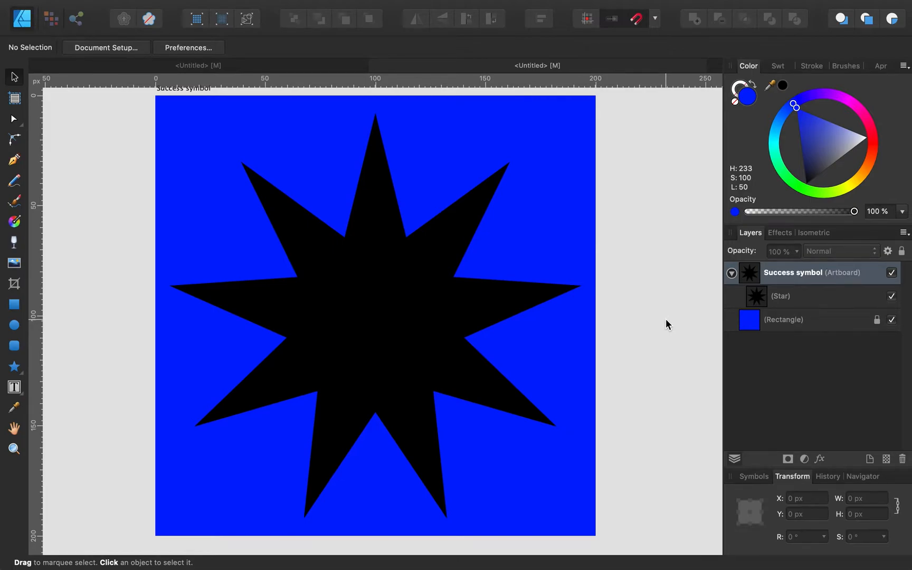
left_click(892, 322)
Step: Remove the background rectangle's fill so the black star sits on plain white
left_click(811, 327)
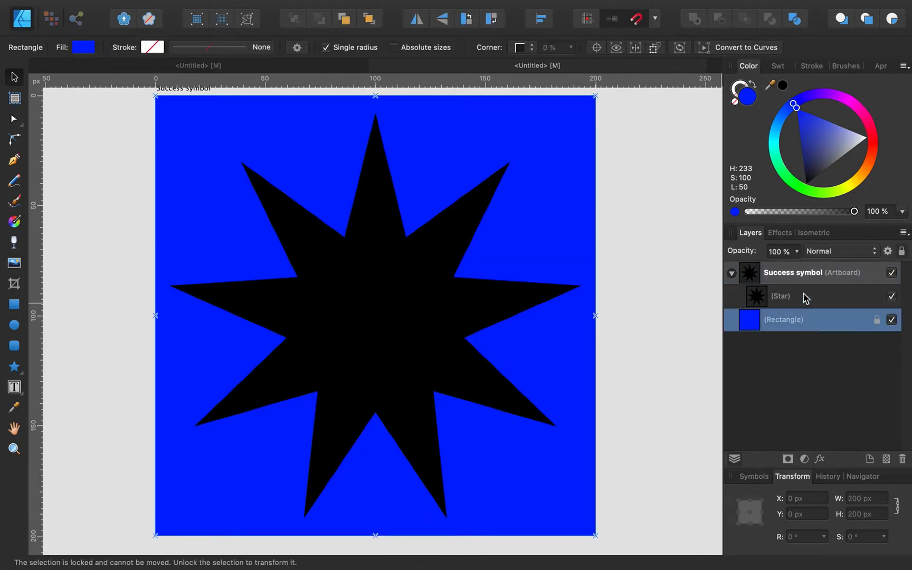
left_click(736, 102)
left_click(705, 167)
scroll(705, 167, "down", 2)
scroll(705, 168, "down", 1)
scroll(704, 167, "right", 1)
scroll(705, 167, "up", 1)
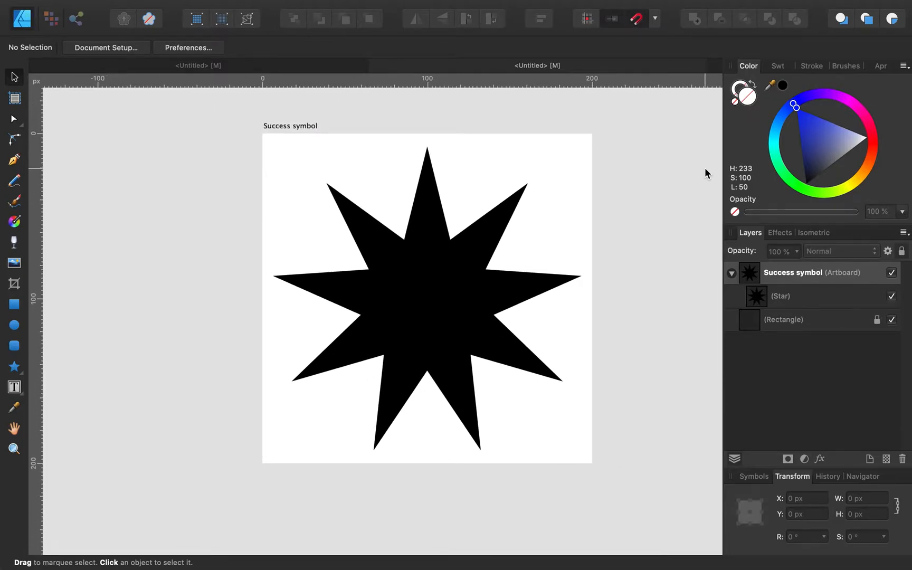
Step: Put the star and rectangle layers back inside the Success symbol artboard, rectangle beneath the star
left_click_drag(247, 107, 623, 489)
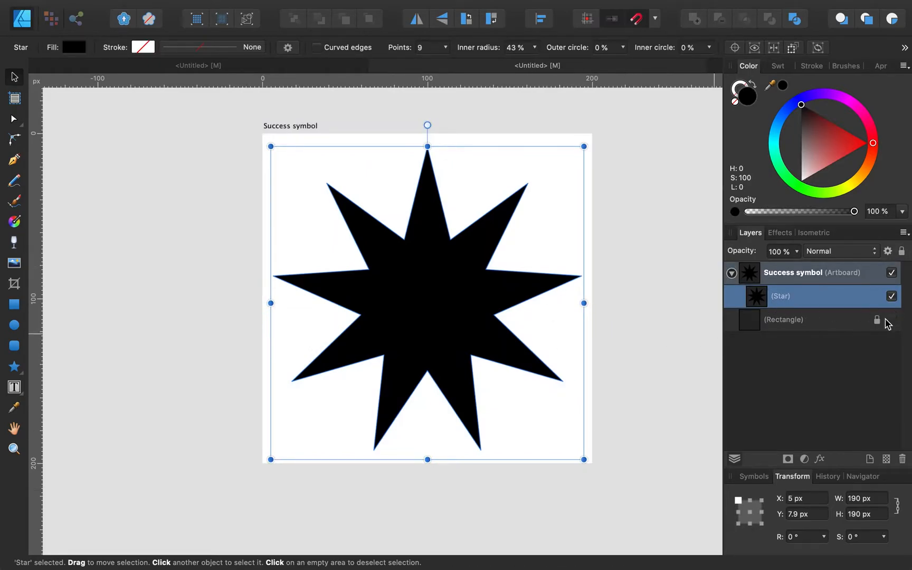
key("super+a")
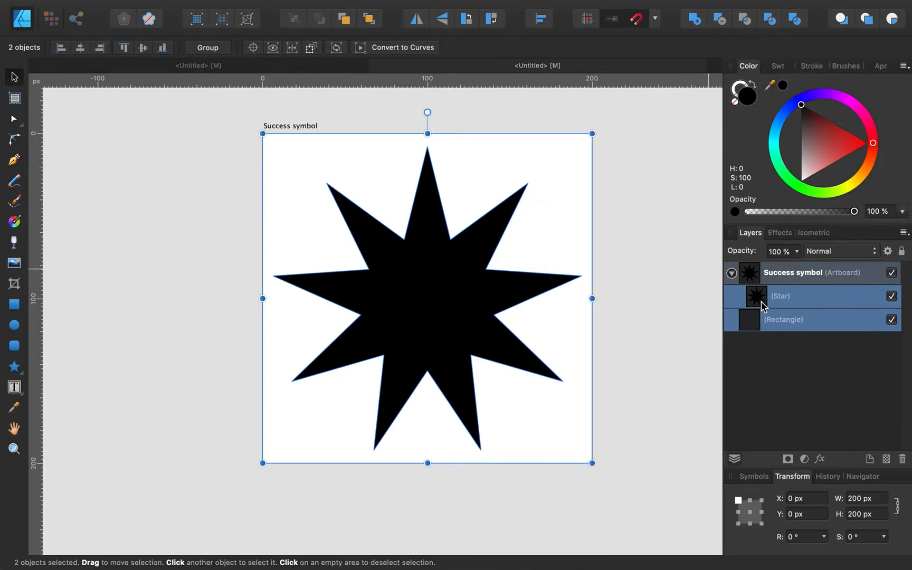
left_click_drag(750, 323, 761, 289)
left_click(791, 362)
key("super+z")
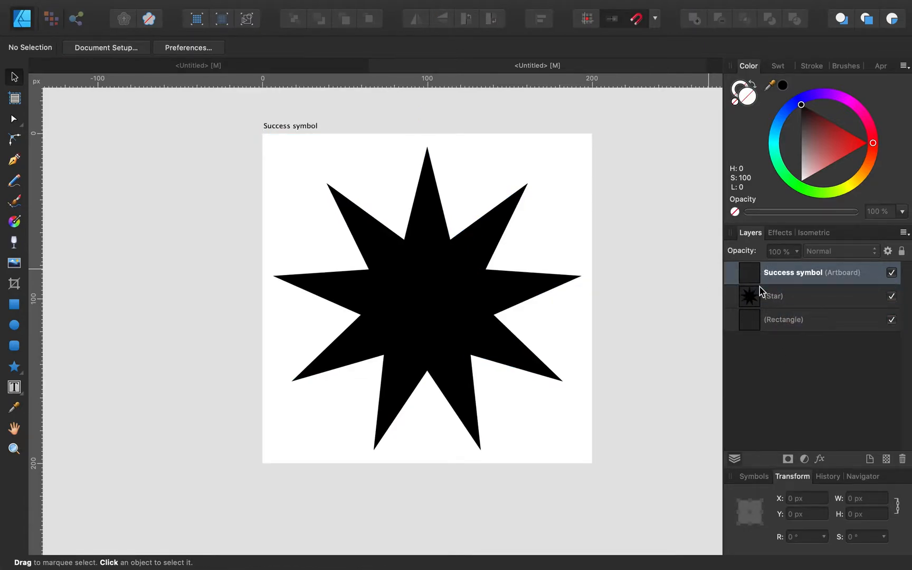
key("super+z")
key("super+z")
left_click(805, 348)
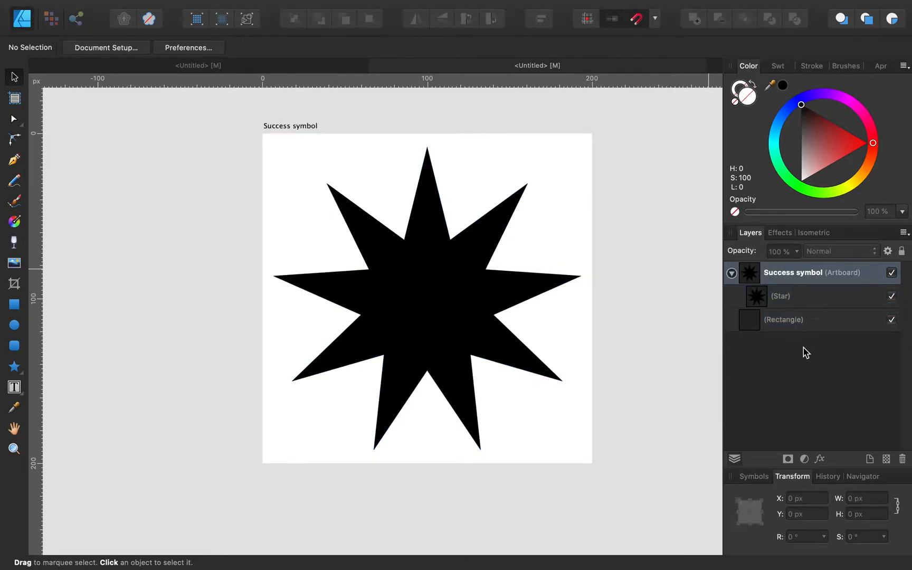
left_click_drag(786, 322, 764, 312)
left_click(731, 273)
left_click(731, 273)
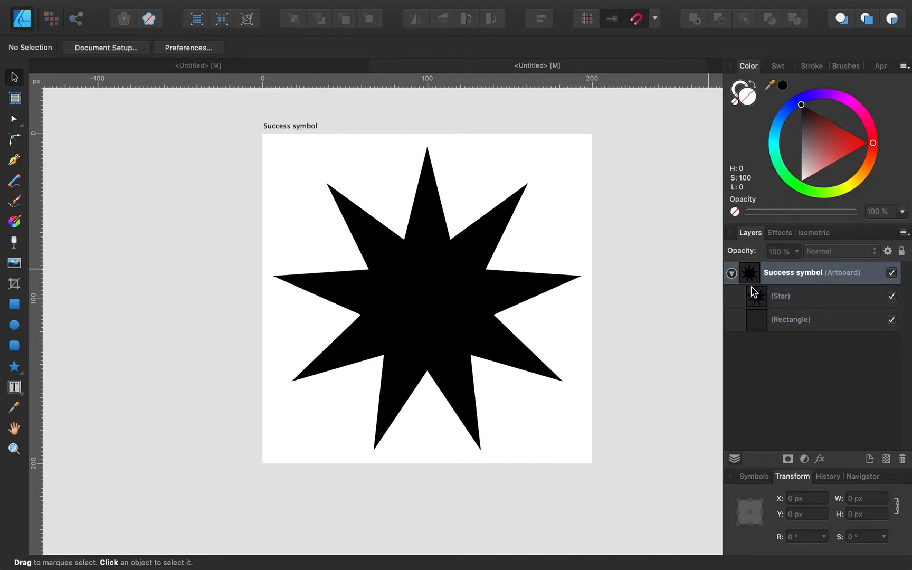
left_click(795, 319)
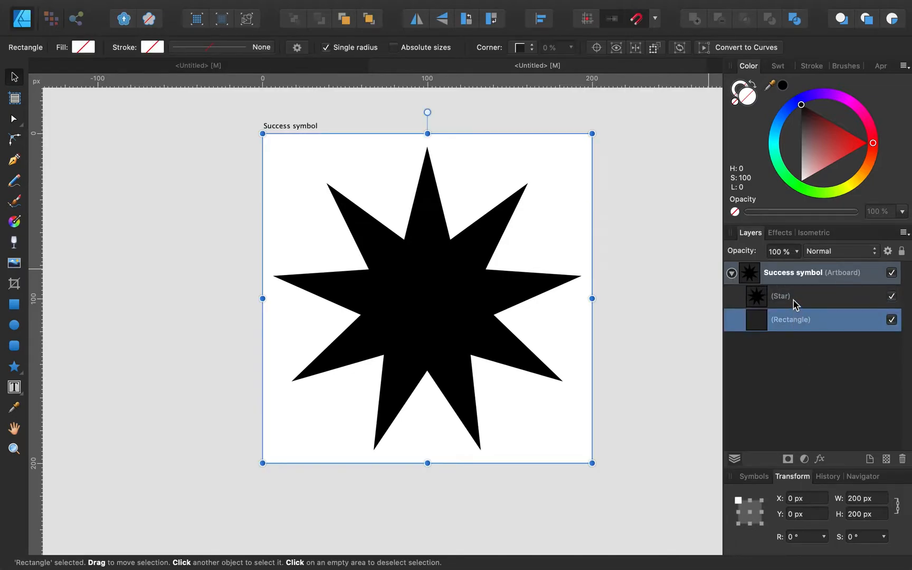
left_click(795, 302, "shift")
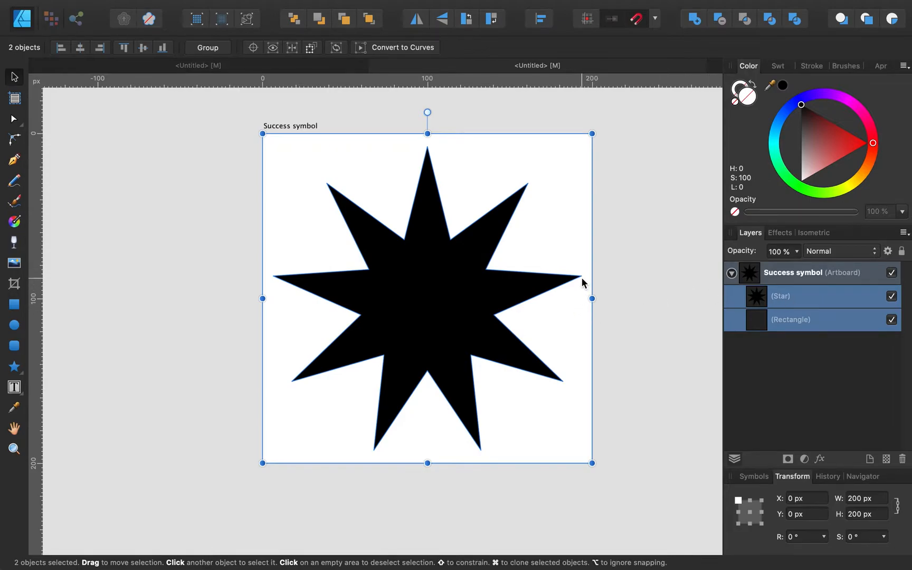
left_click(444, 294)
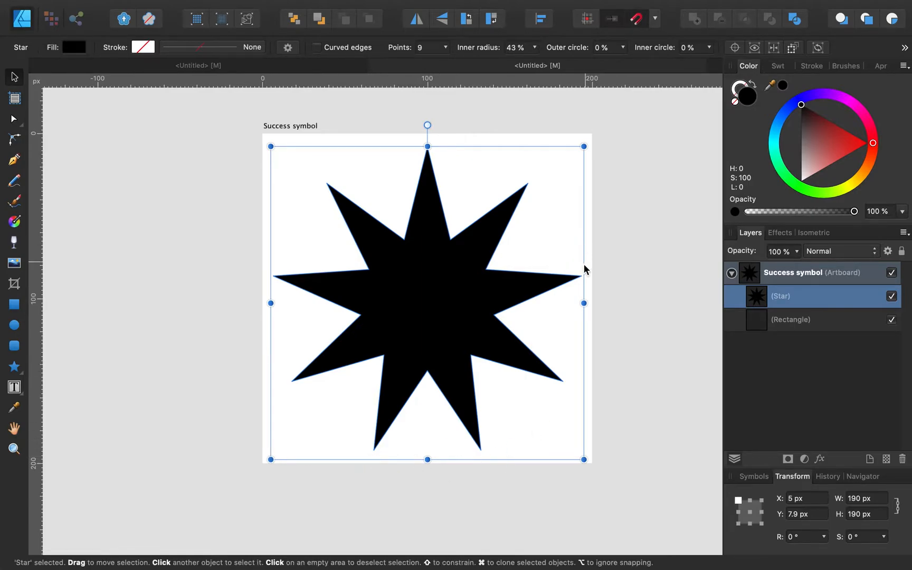
left_click_drag(227, 109, 625, 482)
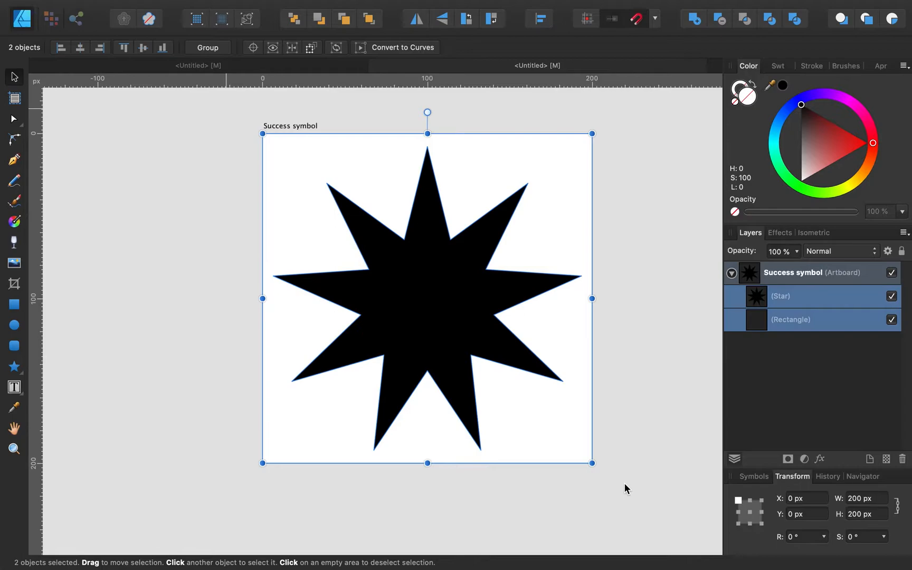
left_click(230, 339)
scroll(231, 345, "right", 2)
scroll(230, 345, "down", 1)
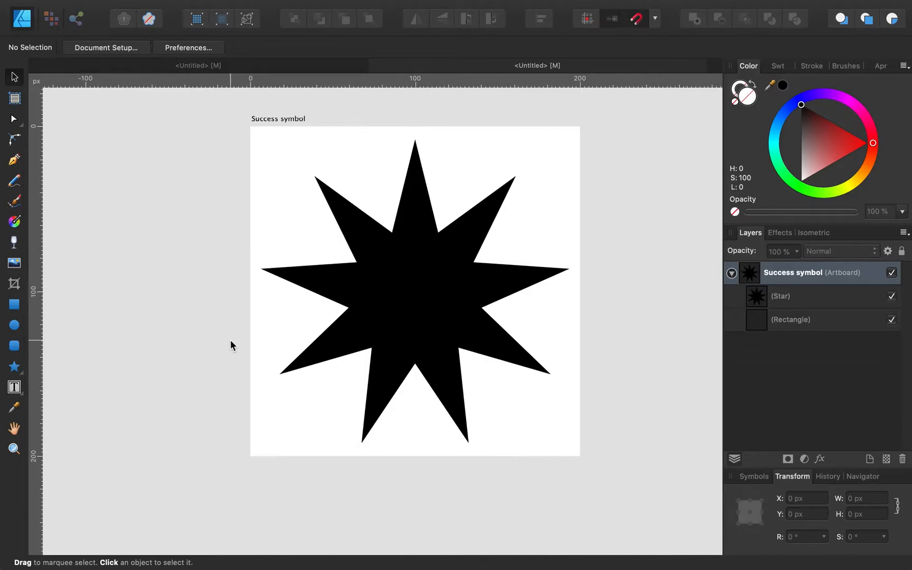
scroll(230, 341, "down", 3)
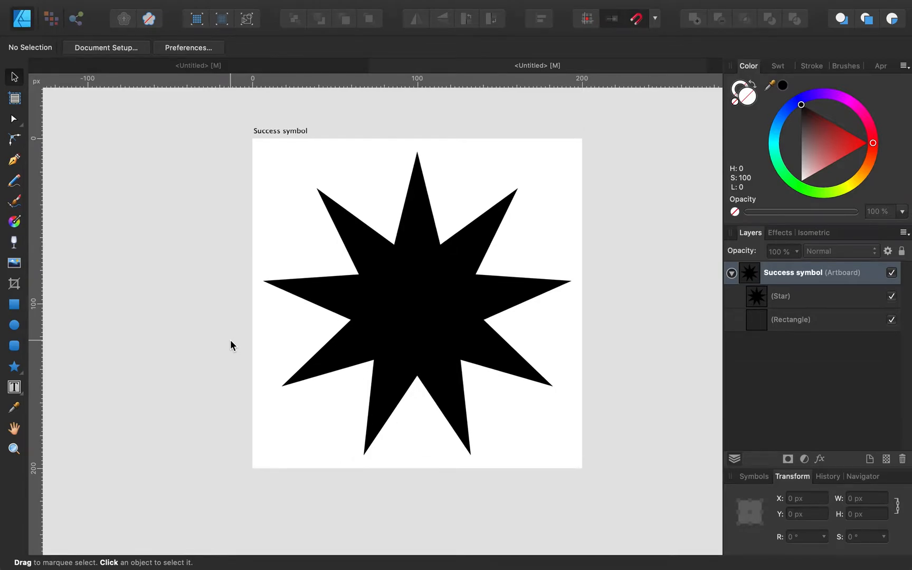
scroll(230, 340, "down", 1)
scroll(231, 340, "down", 1)
scroll(230, 341, "right", 1)
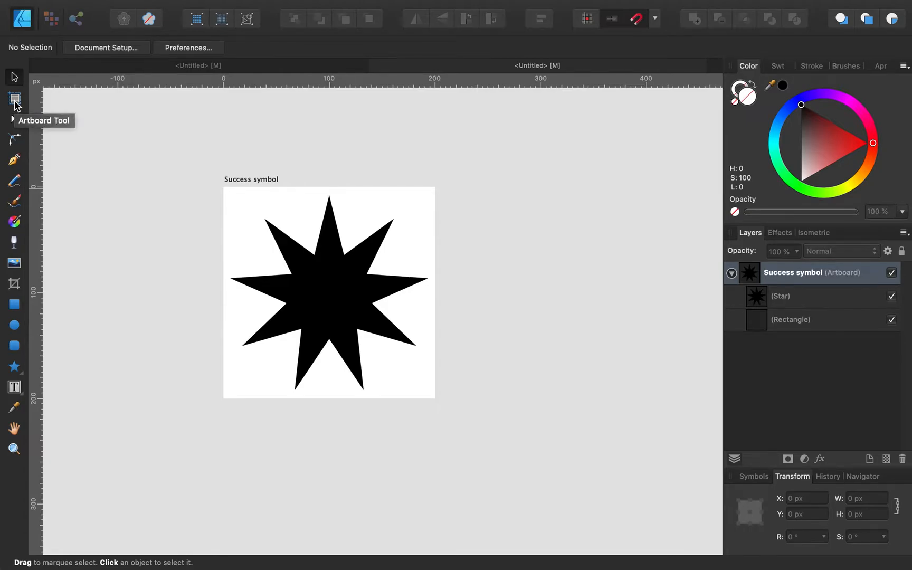
Step: Insert a new 200 × 200 px artboard beside the Success symbol artboard
left_click(17, 105)
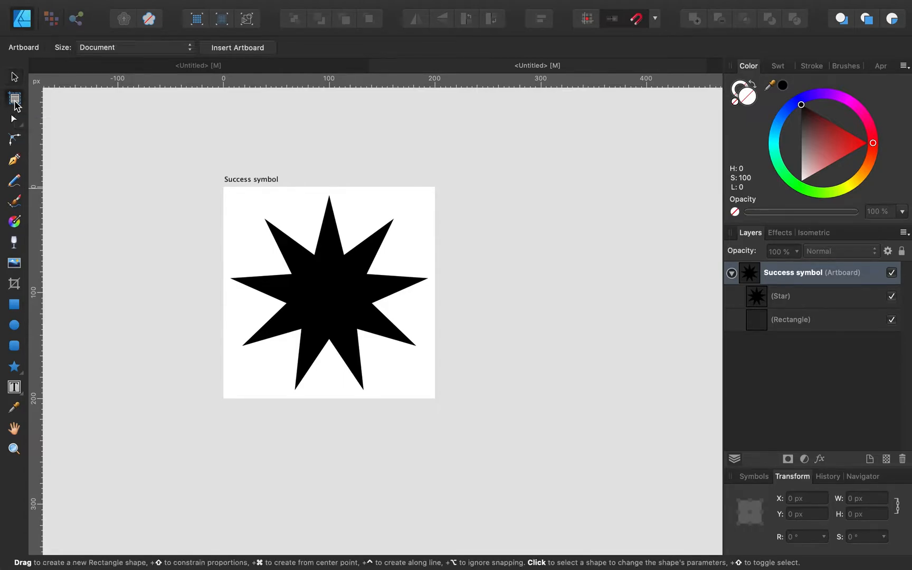
left_click(250, 50)
scroll(548, 204, "right", 3)
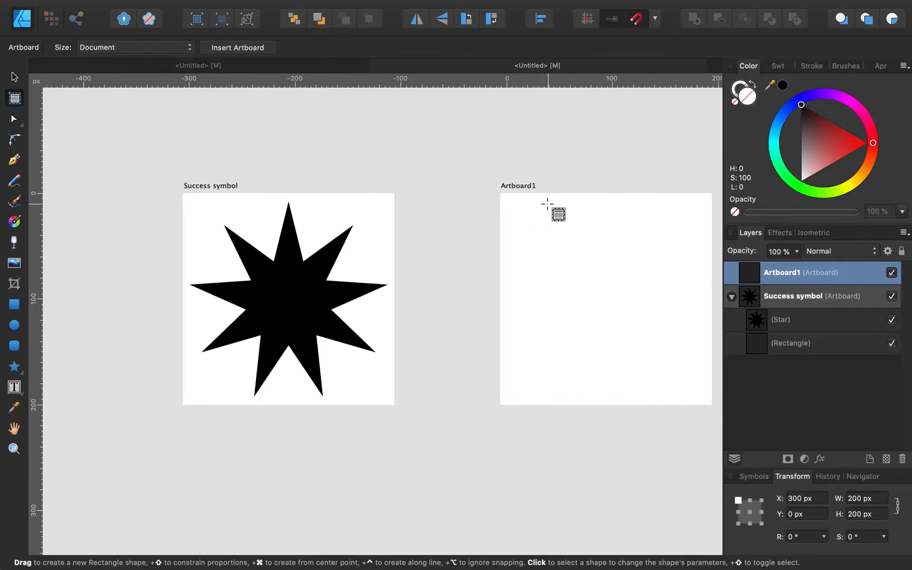
left_click(732, 296)
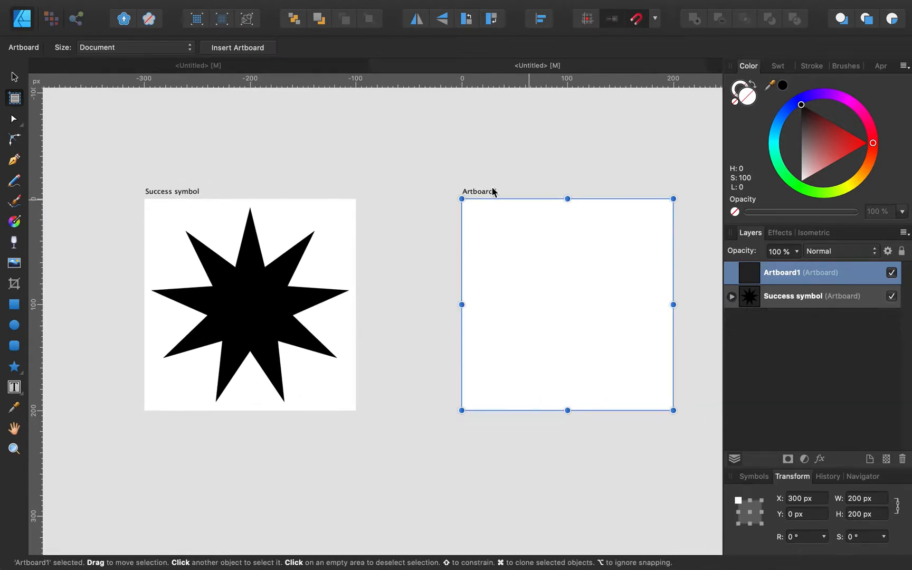
Step: Rename the new artboard to Failure and return to the Move Tool
double_click(789, 273)
type("Failure")
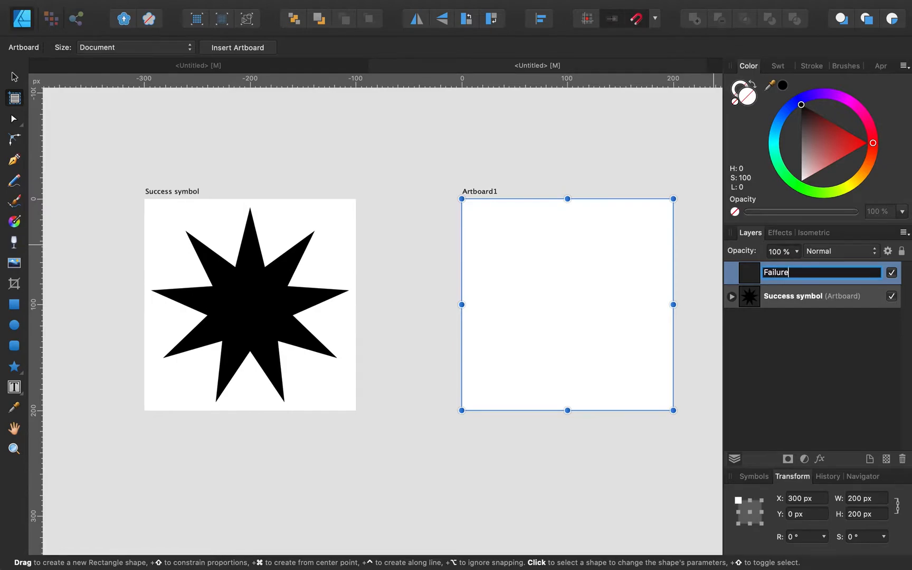
key("Return")
scroll(569, 276, "right", 2)
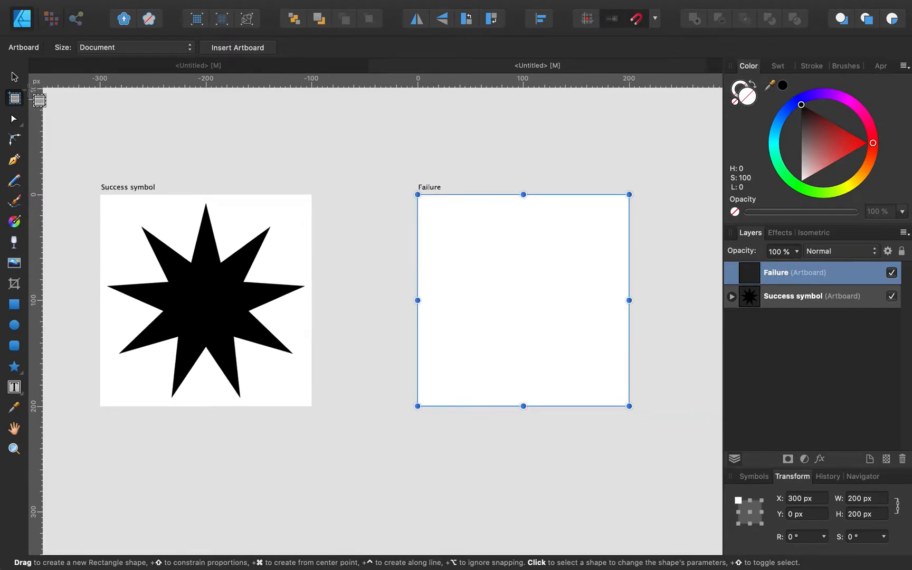
left_click(14, 77)
scroll(393, 233, "down", 3)
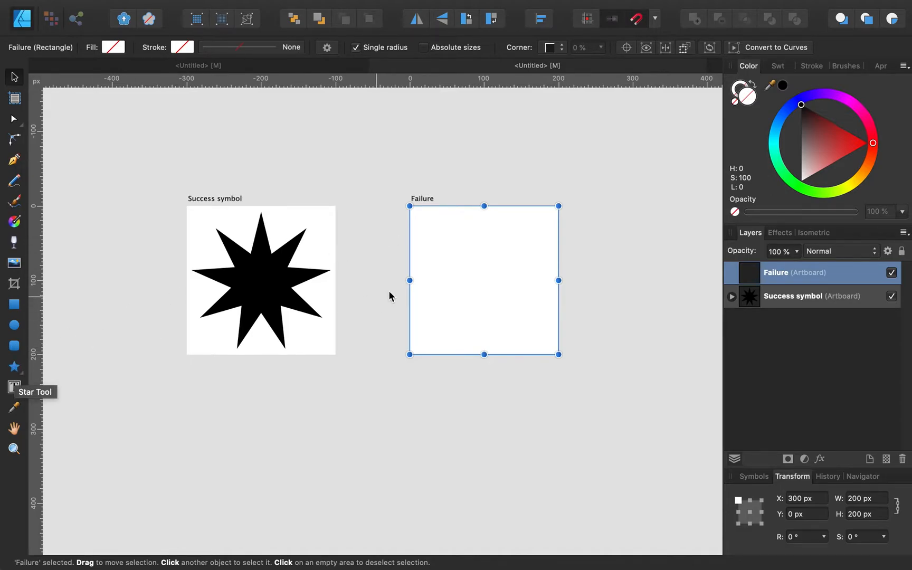
scroll(388, 290, "up", 3)
scroll(389, 290, "up", 3)
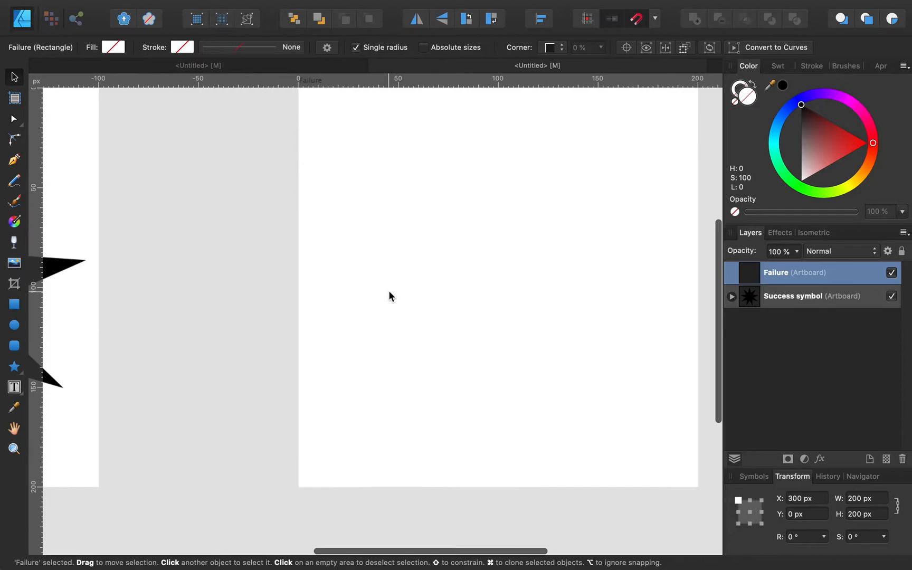
scroll(381, 294, "down", 1)
Step: Check the reference symbols in the other document, then return to the empty Failure artboard
scroll(381, 294, "right", 3)
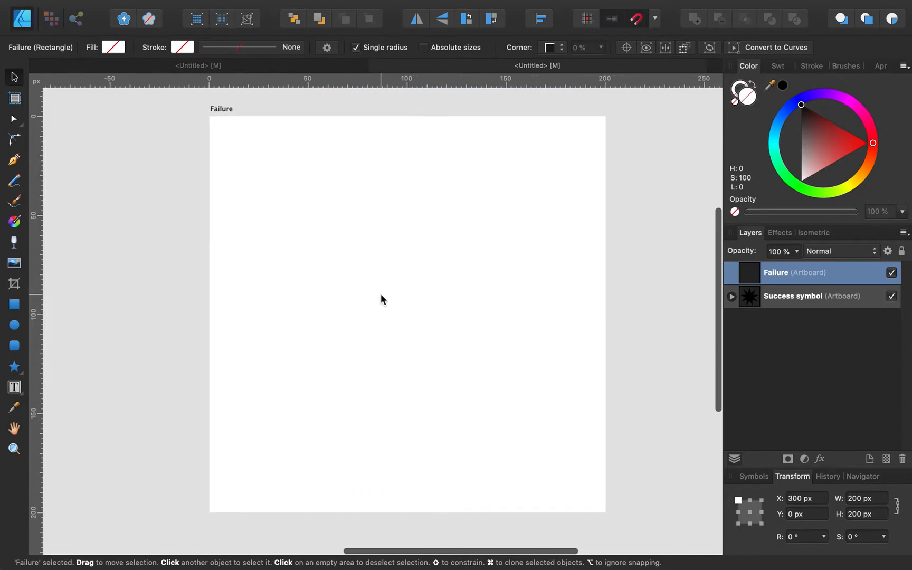
left_click(249, 68)
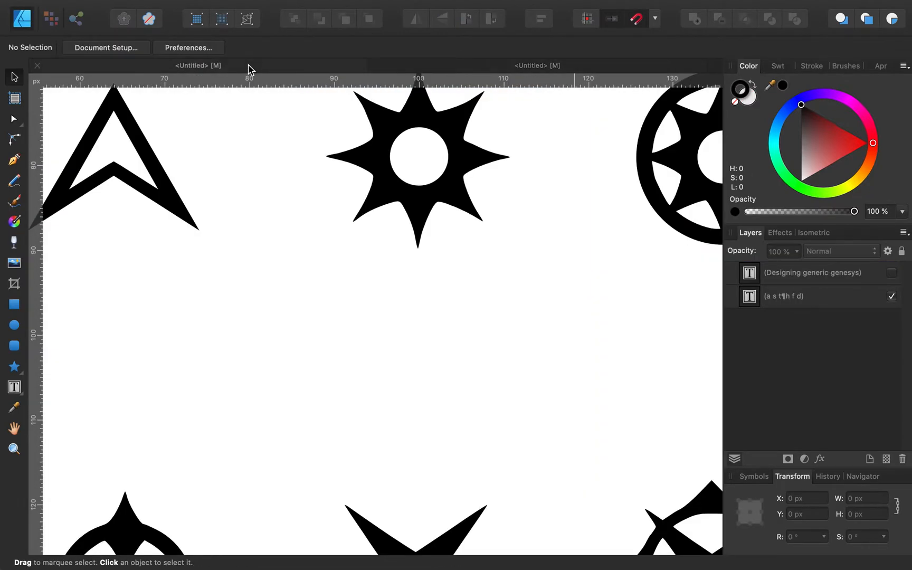
scroll(356, 281, "down", 5)
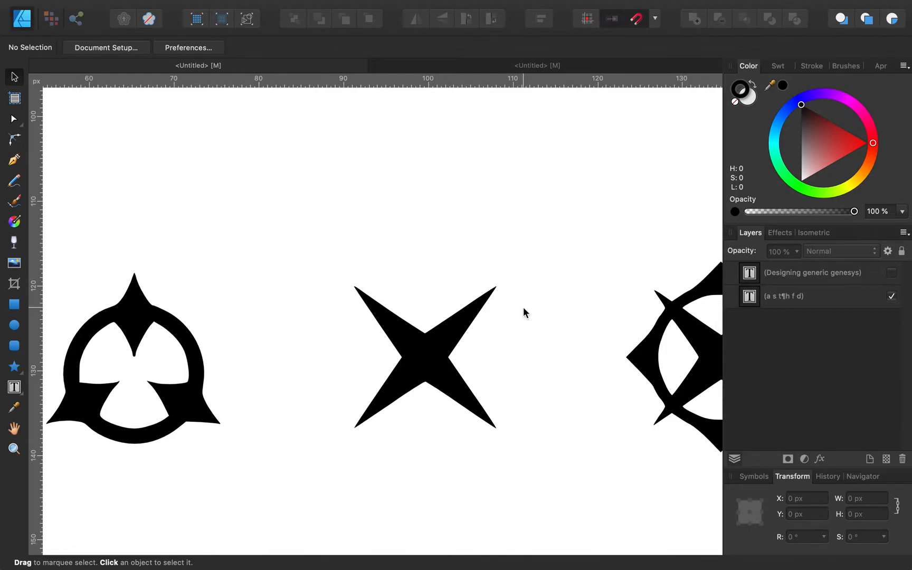
left_click(551, 67)
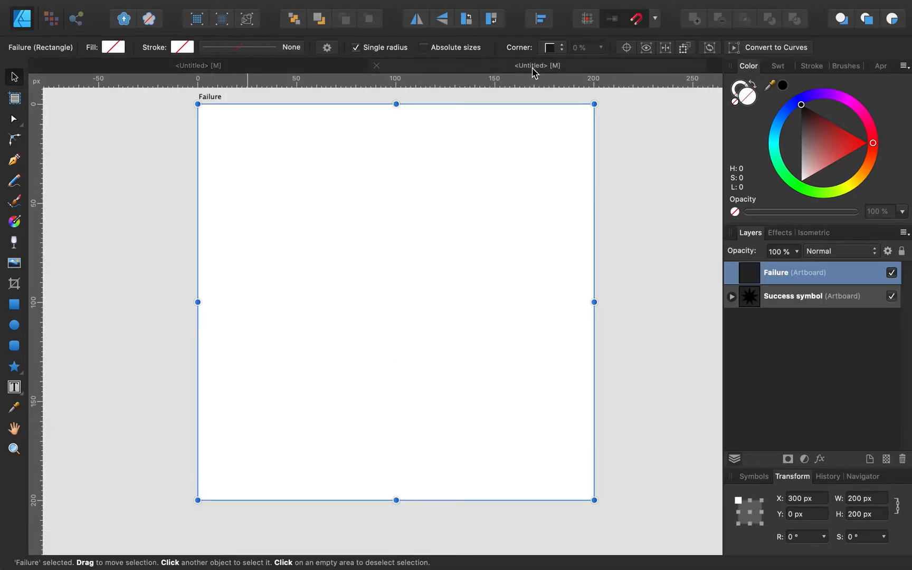
left_click(14, 367)
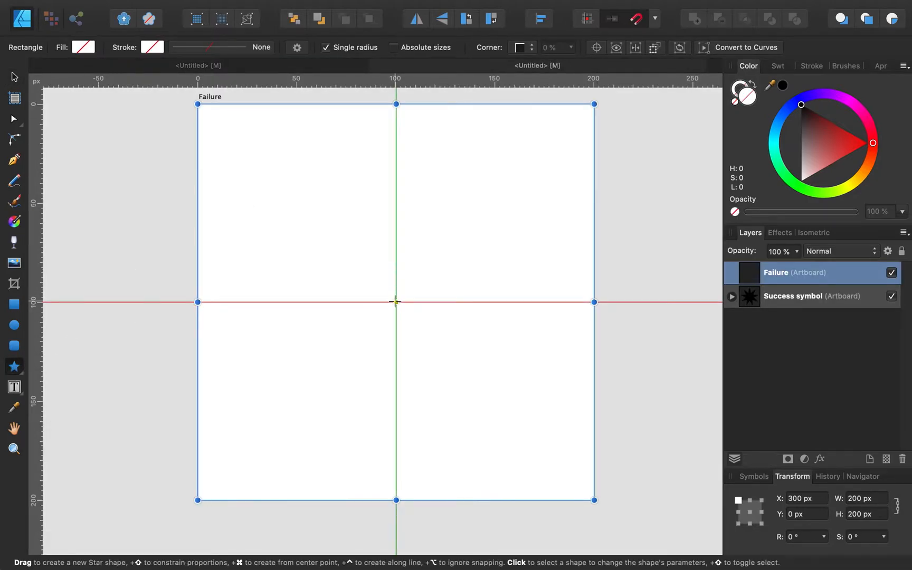
Step: Draw a 176 px star out from the Failure artboard's centre and set it to 4 points
left_click_drag(395, 302, 327, 215)
key("super+z")
left_click_drag(396, 302, 571, 129)
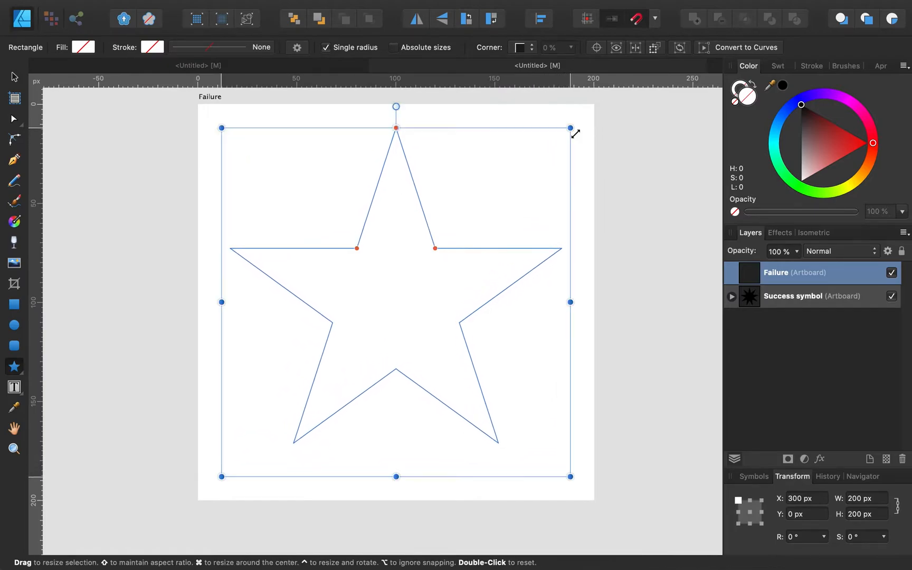
left_click(446, 49)
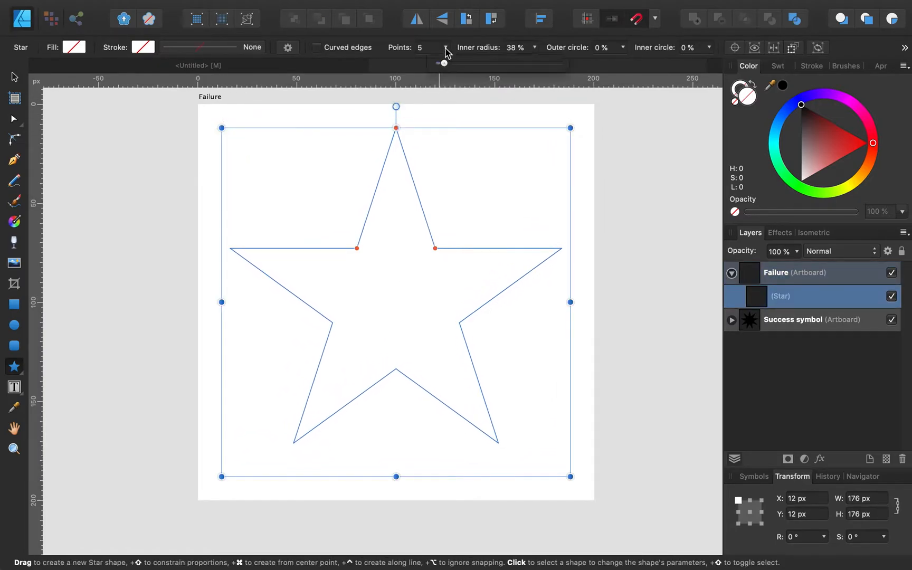
left_click_drag(444, 62, 441, 63)
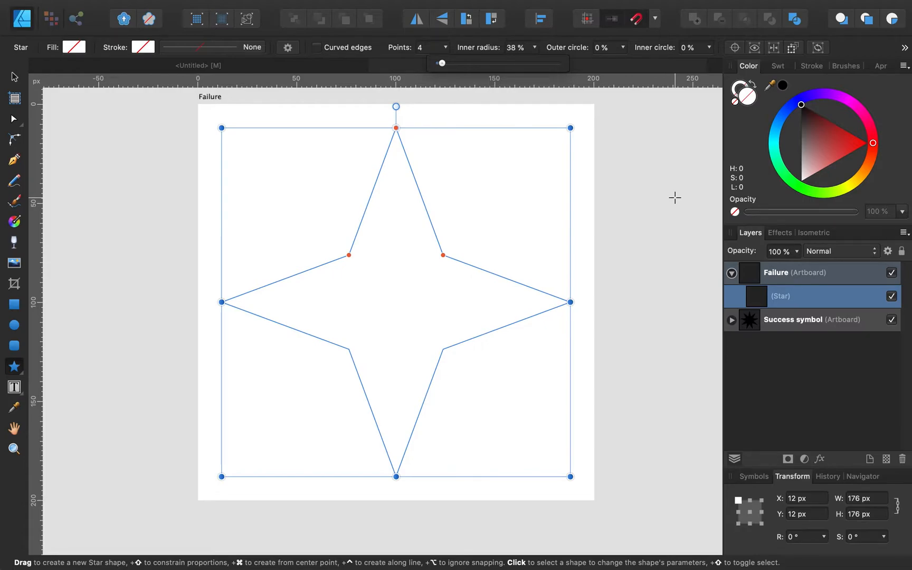
Step: Rotate the four-point star to exactly 45° so its points aim at the corners
left_click(262, 67)
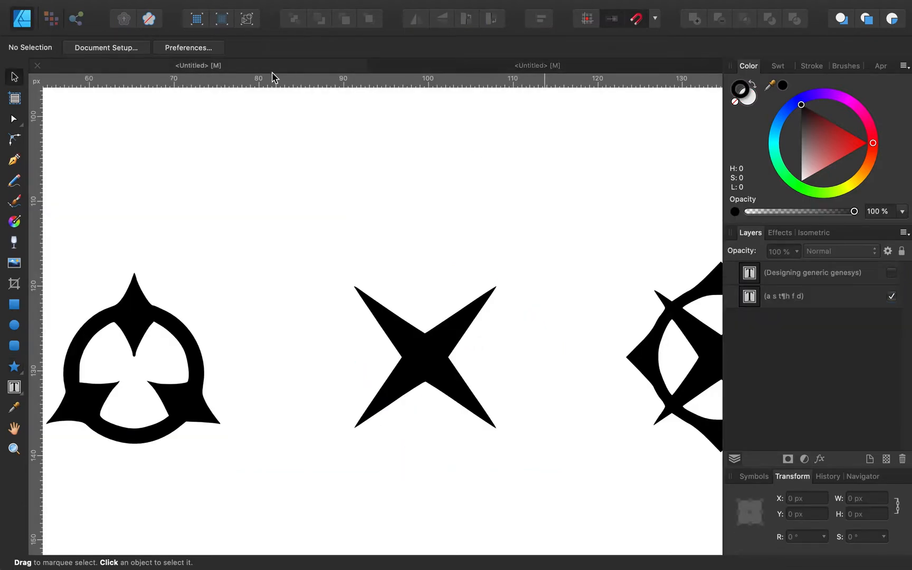
left_click(450, 67)
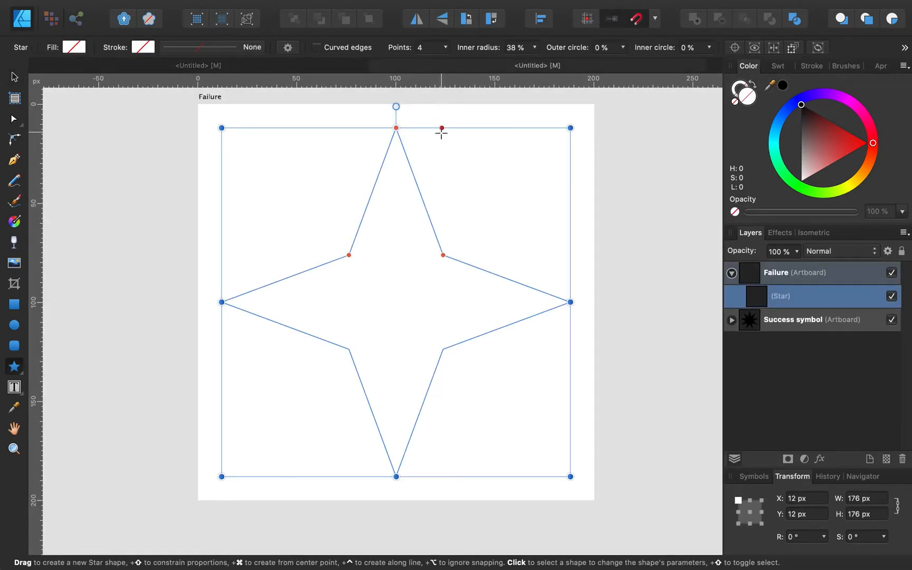
left_click_drag(396, 106, 296, 212)
left_click_drag(252, 174, 258, 163)
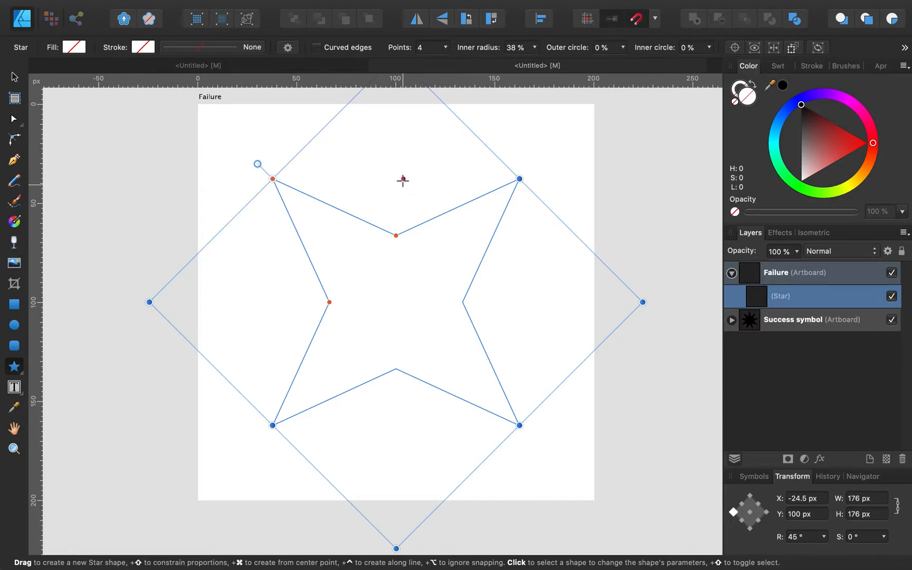
scroll(482, 228, "up", 2)
scroll(481, 229, "down", 1)
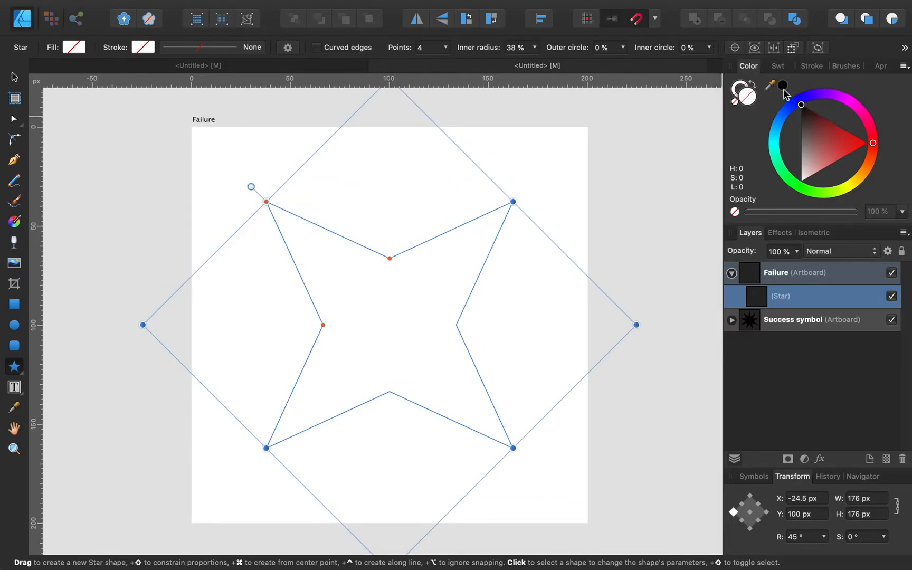
Step: Fill the rotated four-point star with solid black
left_click(784, 87)
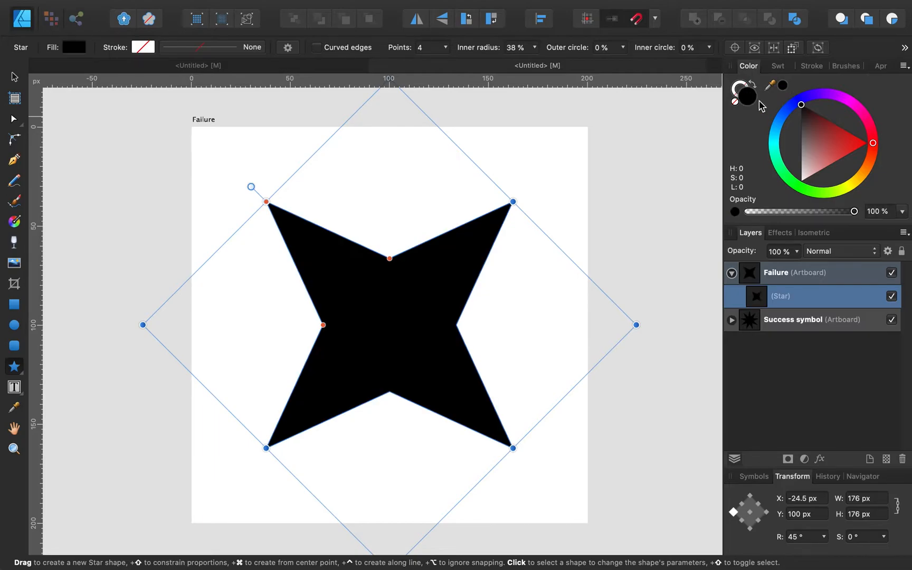
left_click(624, 217)
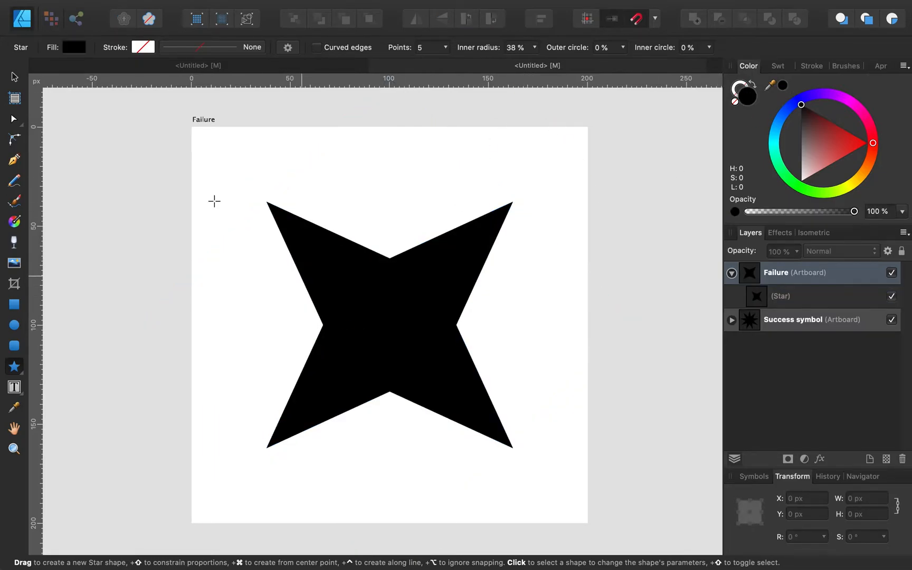
left_click(14, 77)
left_click(308, 245)
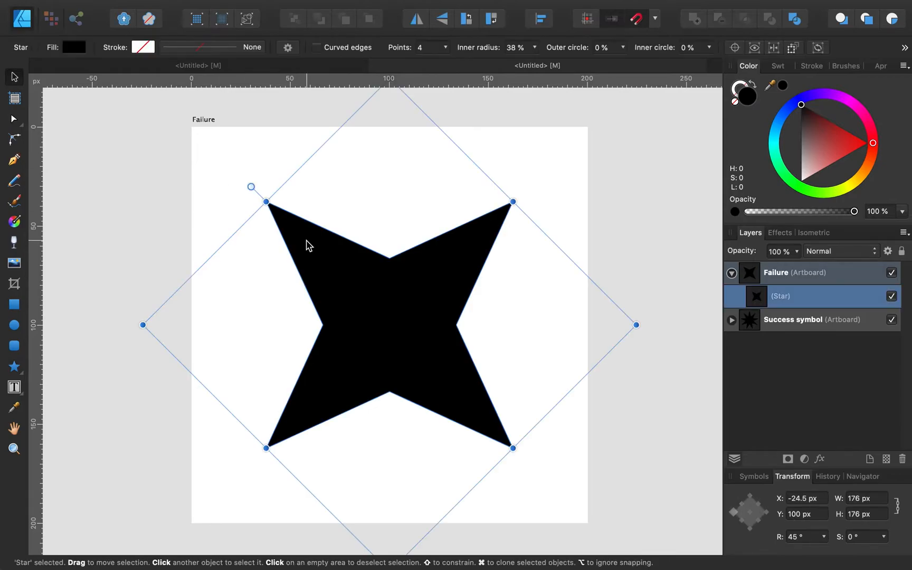
Step: Lower the star's inner radius to 21%, keeping inner and outer circle at 0%
left_click(535, 49)
left_click_drag(534, 64, 505, 64)
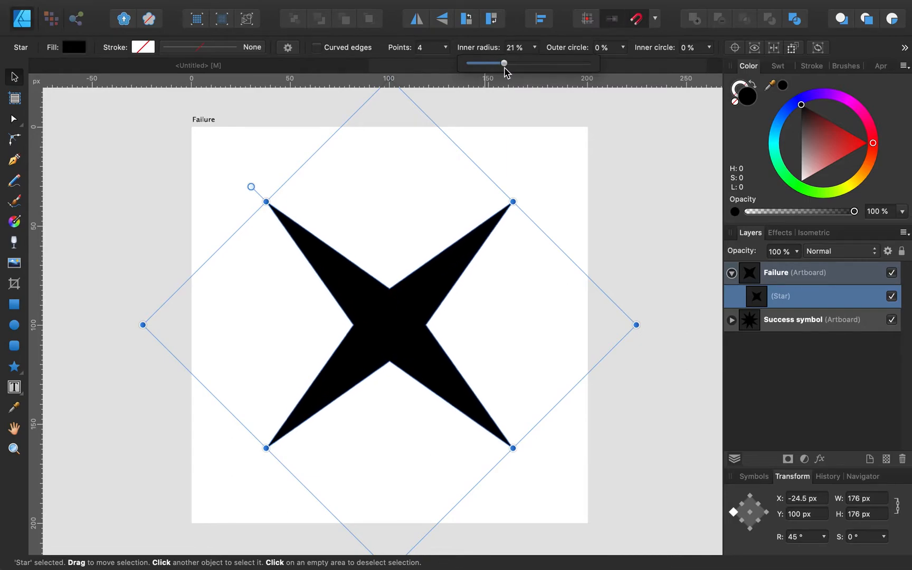
left_click(709, 48)
mouse_move(710, 68)
left_mouse_down()
mouse_move(737, 68)
mouse_move(695, 75)
left_mouse_up()
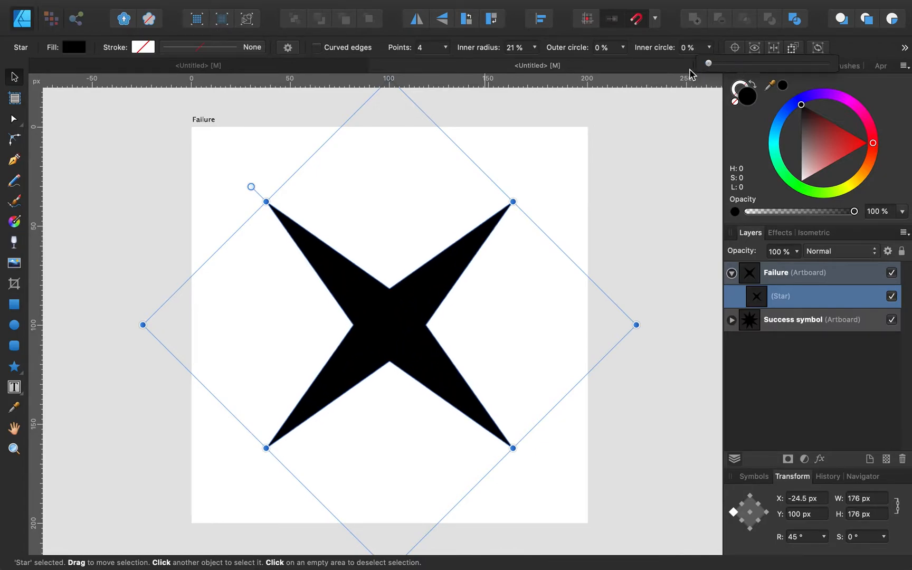
left_click(623, 48)
left_click_drag(623, 63, 572, 78)
left_click(628, 196)
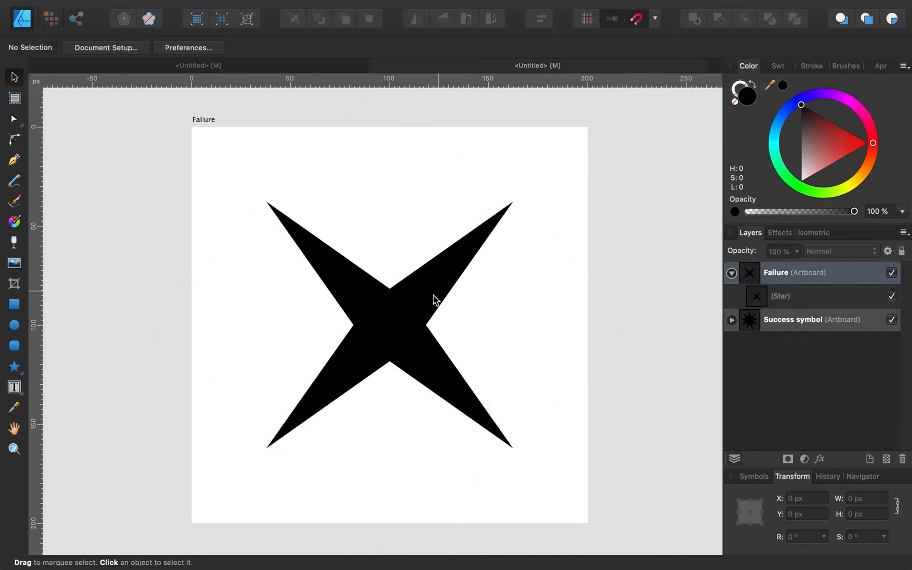
left_click(429, 309)
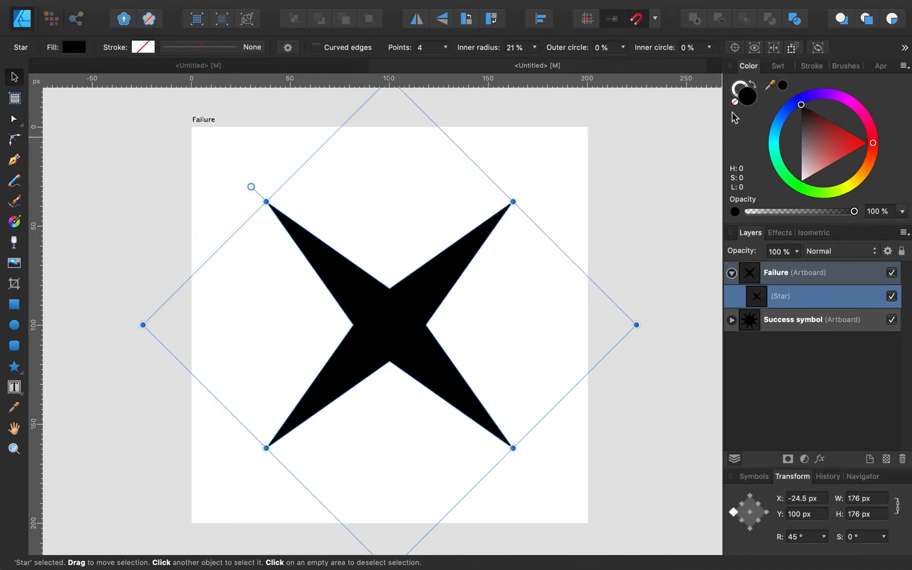
Step: Give the star a black 0.5 pt outline stroke and remove its black fill
left_click(735, 90)
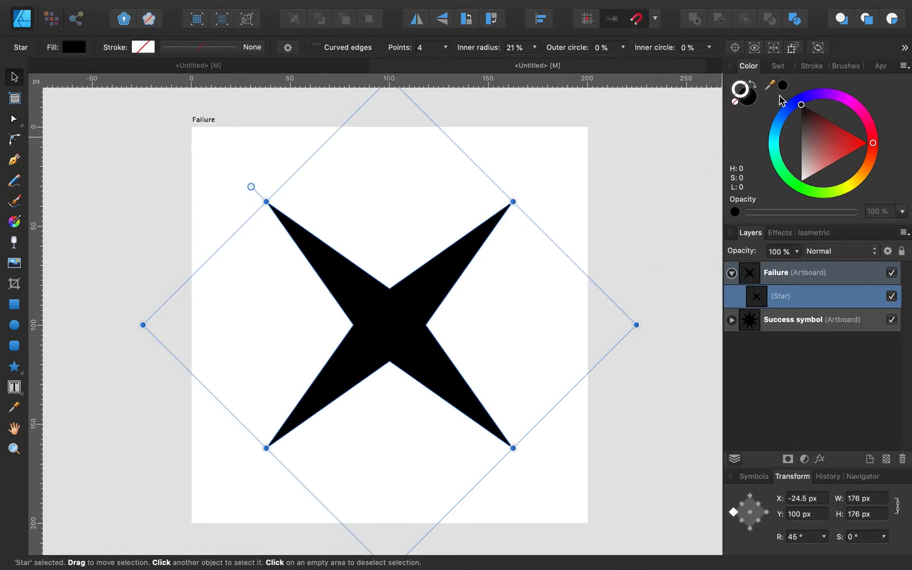
left_click(783, 87)
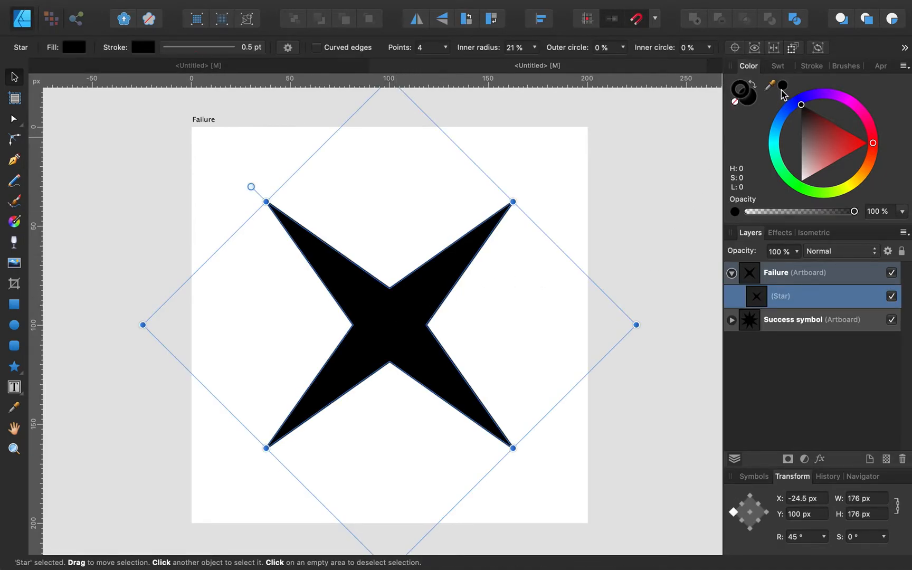
left_click(812, 66)
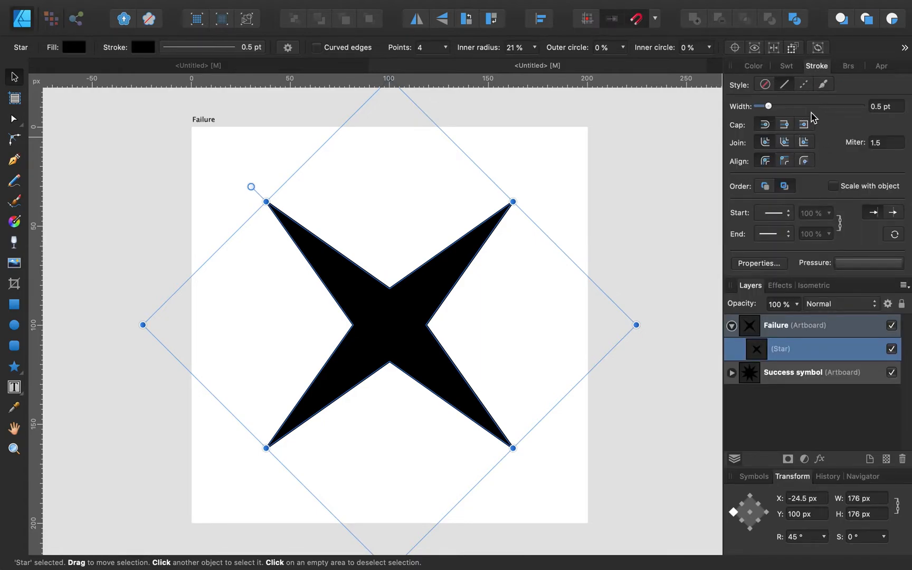
left_click(751, 68)
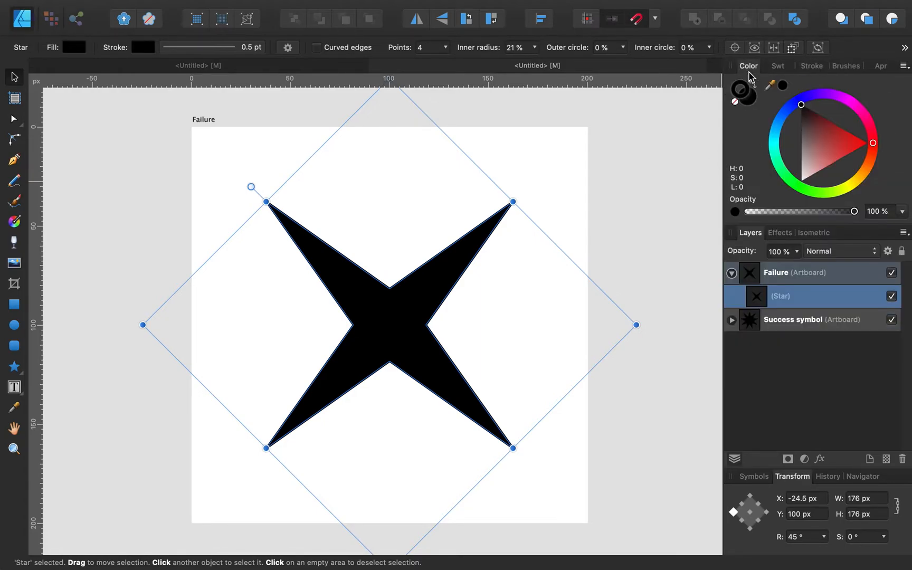
left_click(753, 99)
left_click(736, 103)
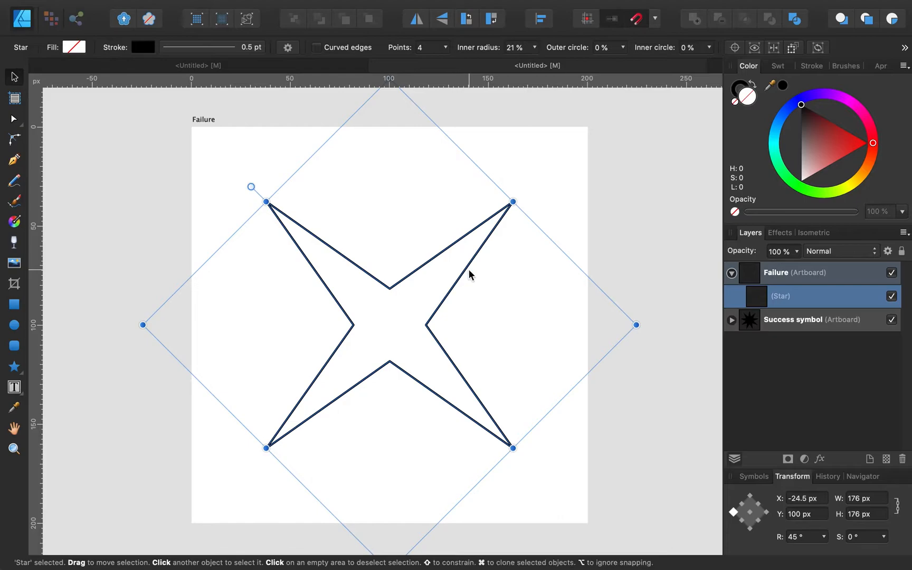
left_click(809, 67)
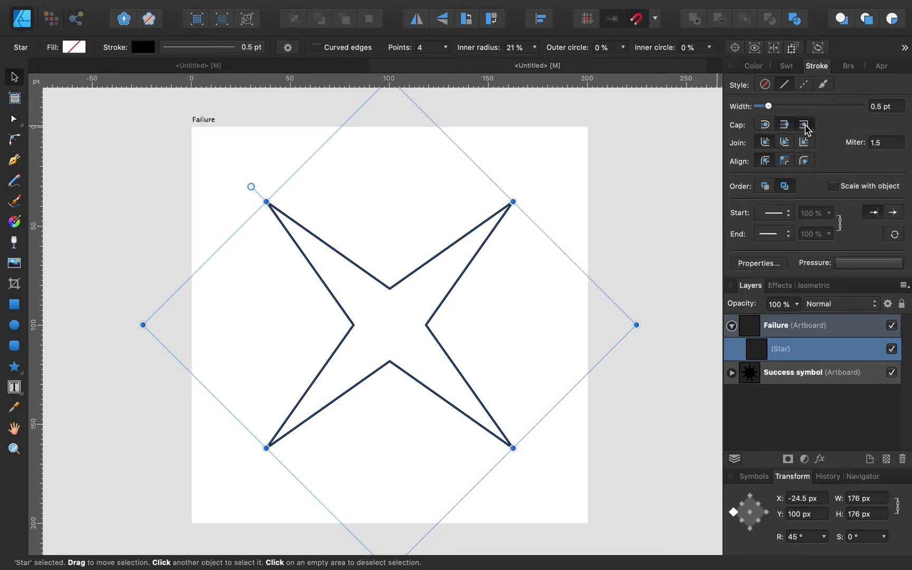
scroll(509, 250, "up", 5)
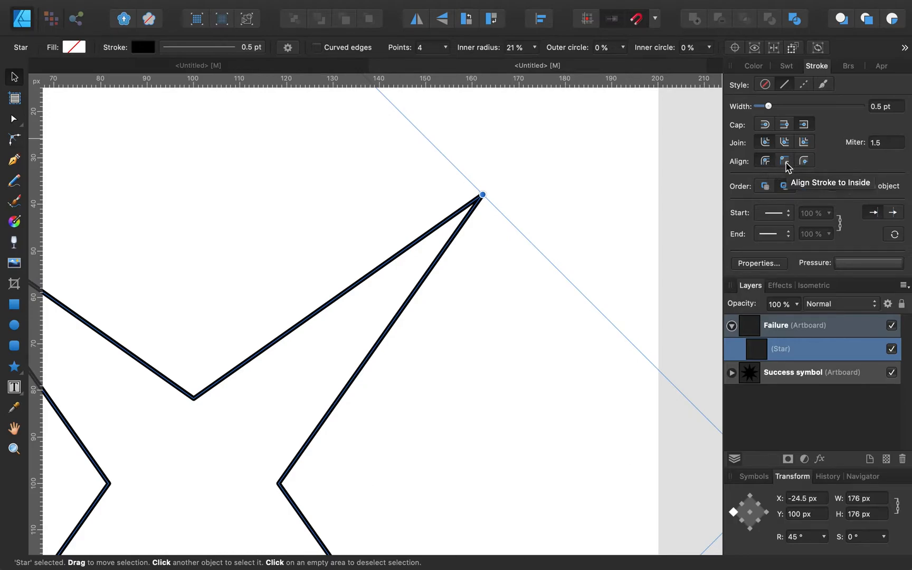
Step: Try inside and outside stroke alignment and bevel joins on the star's outline
left_click(785, 161)
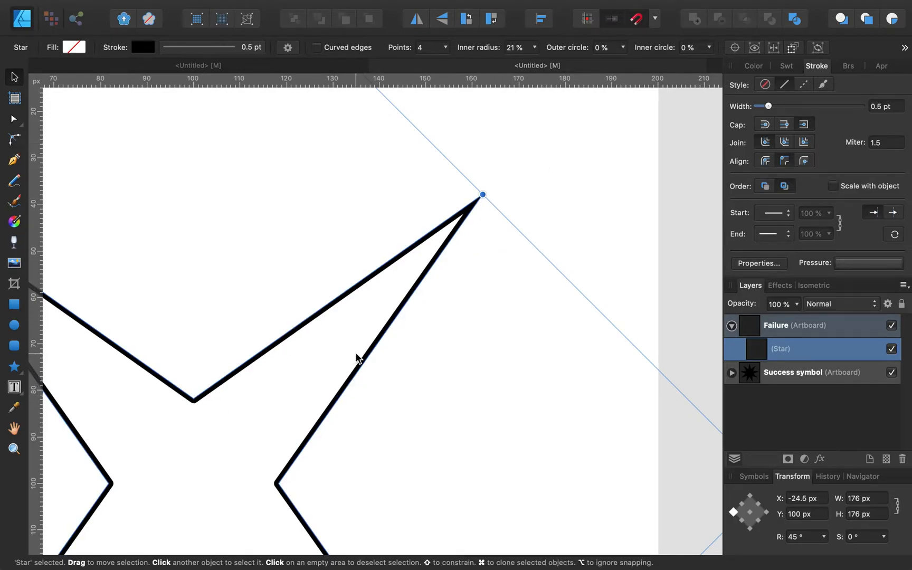
left_click(813, 160)
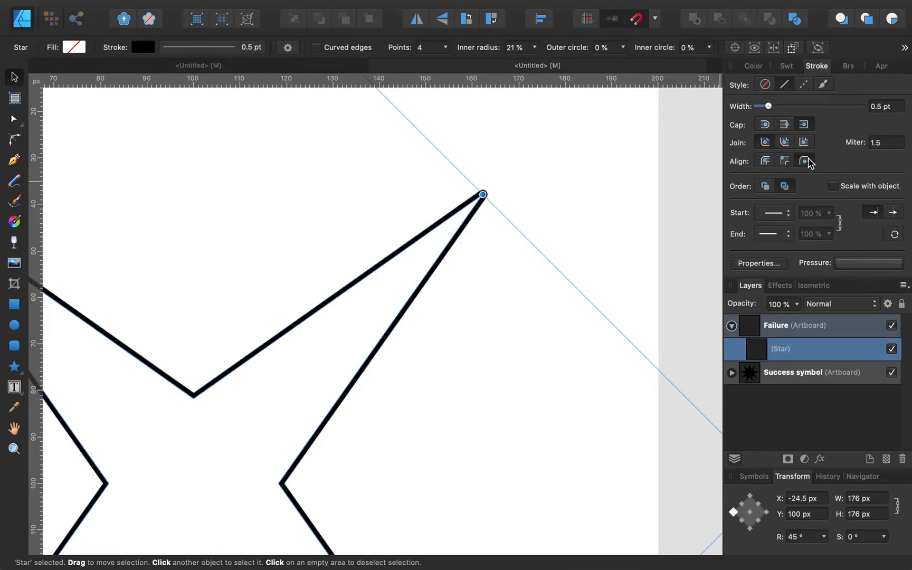
left_click(614, 231)
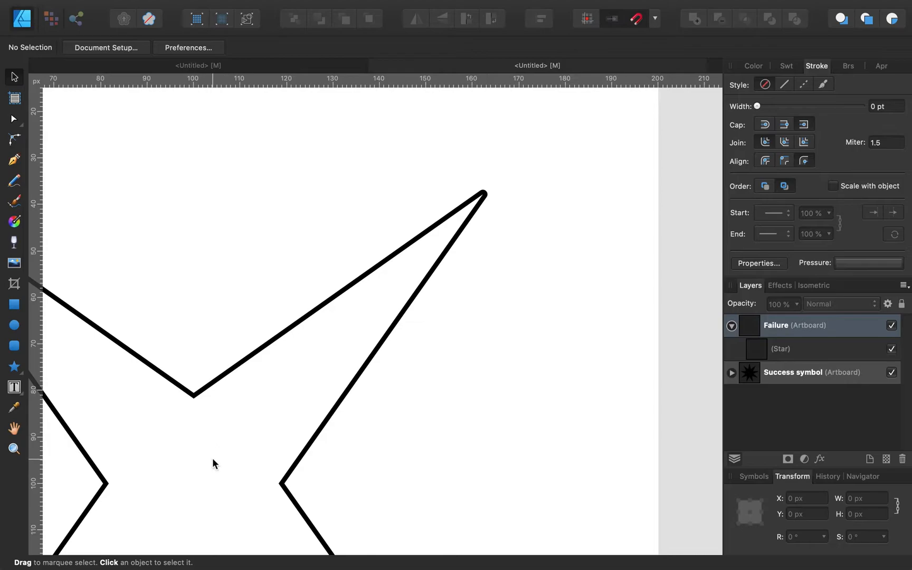
left_click(194, 396)
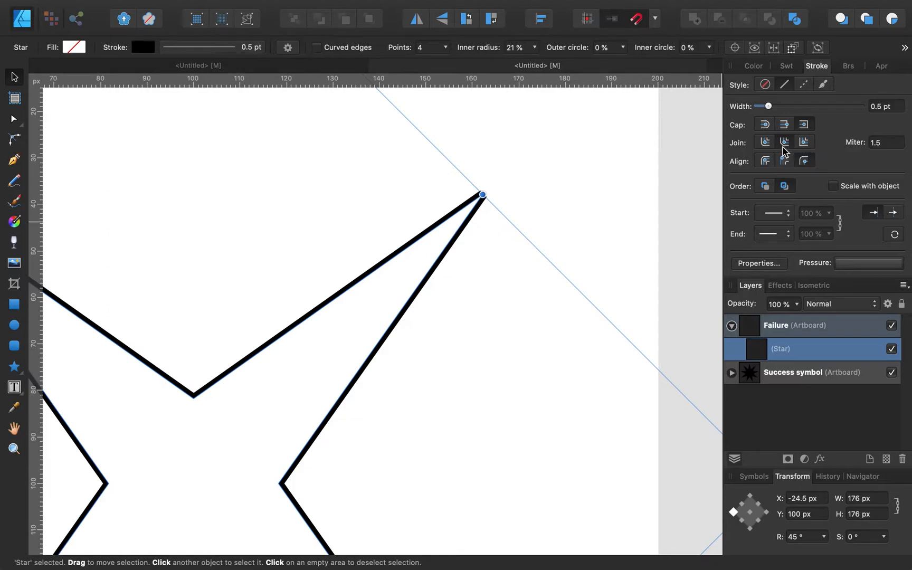
left_click(803, 143)
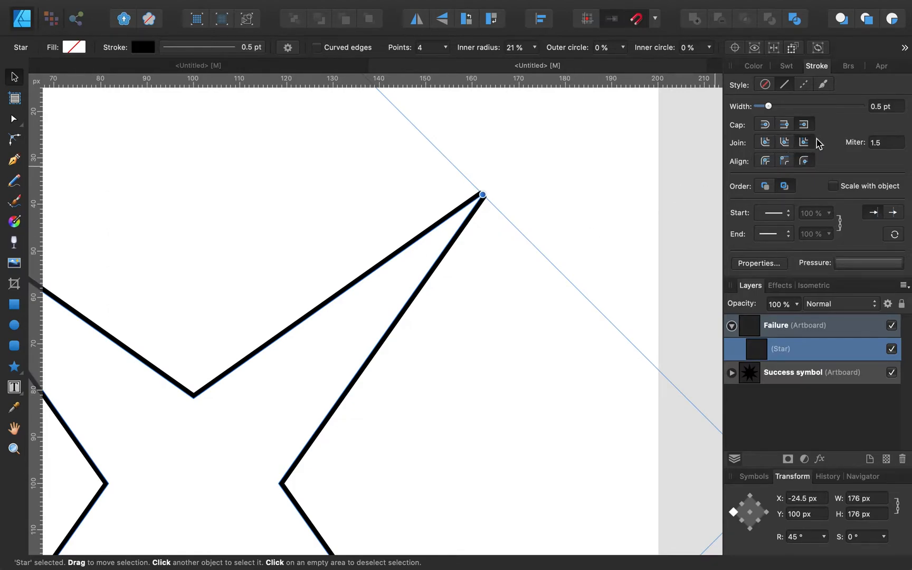
left_click(578, 167)
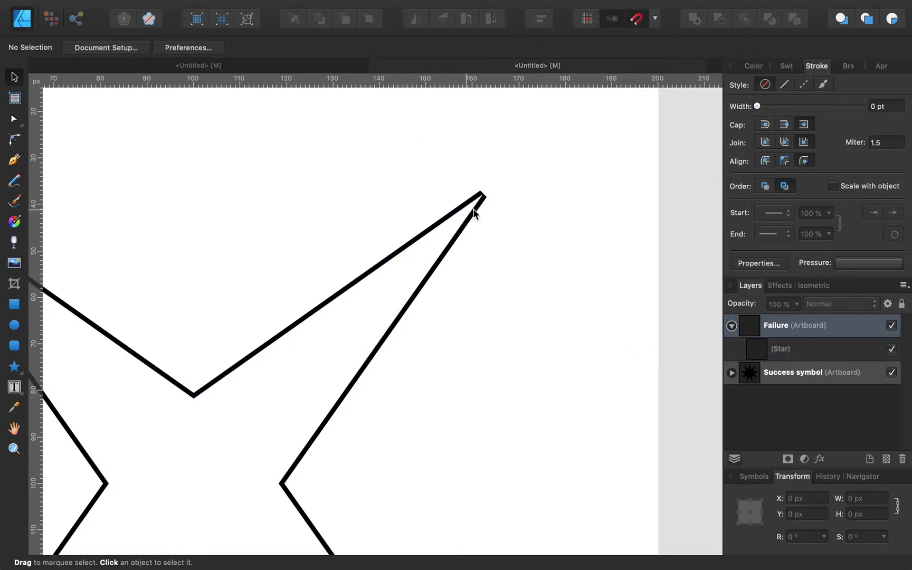
left_click(383, 262)
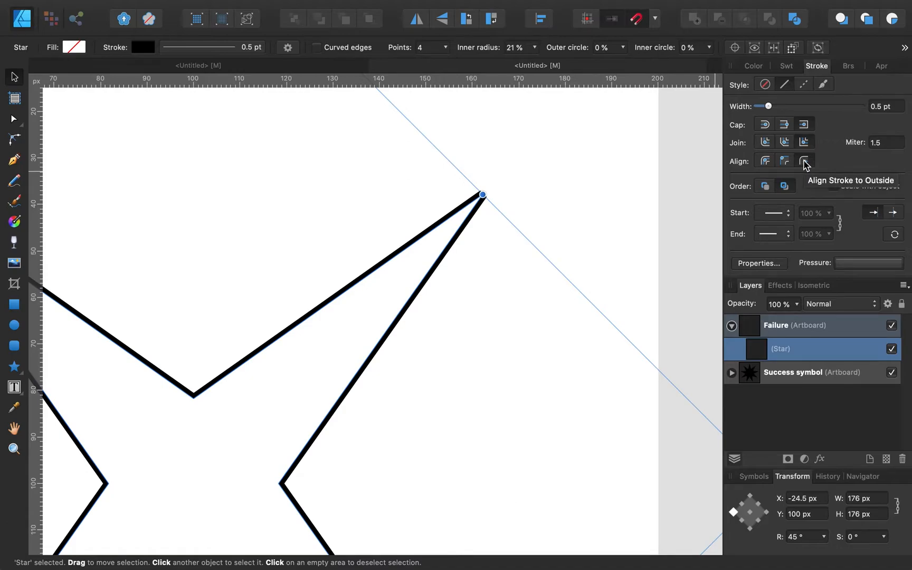
left_click(785, 162)
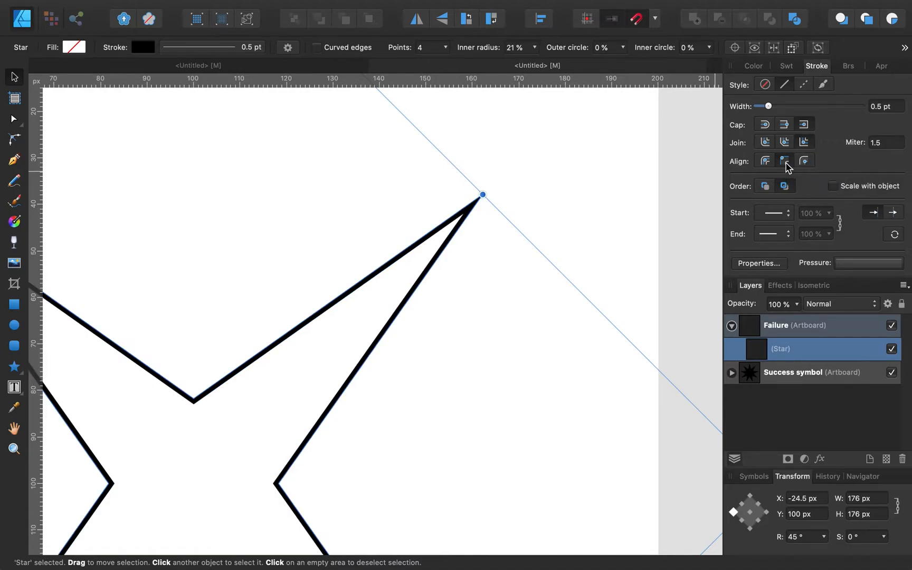
left_click(766, 161)
left_click(611, 256)
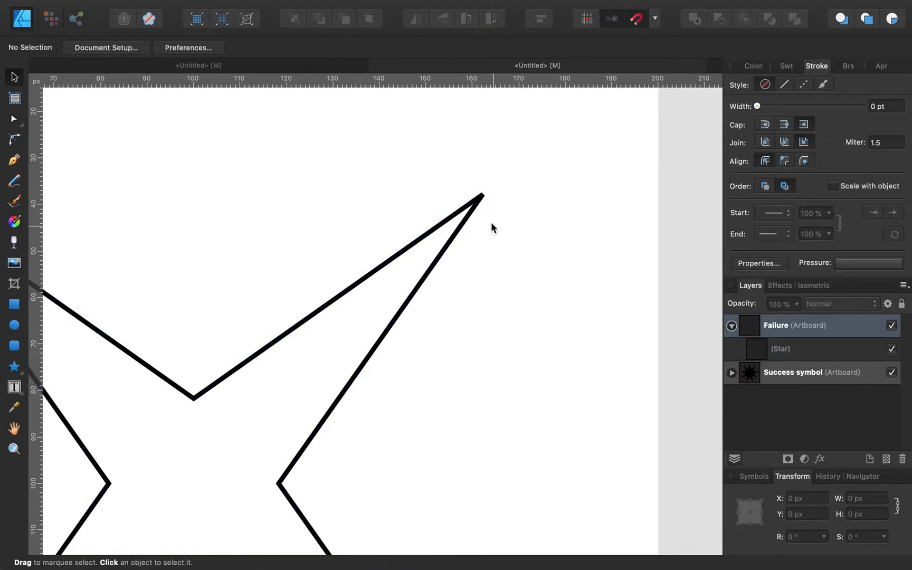
left_click(473, 209)
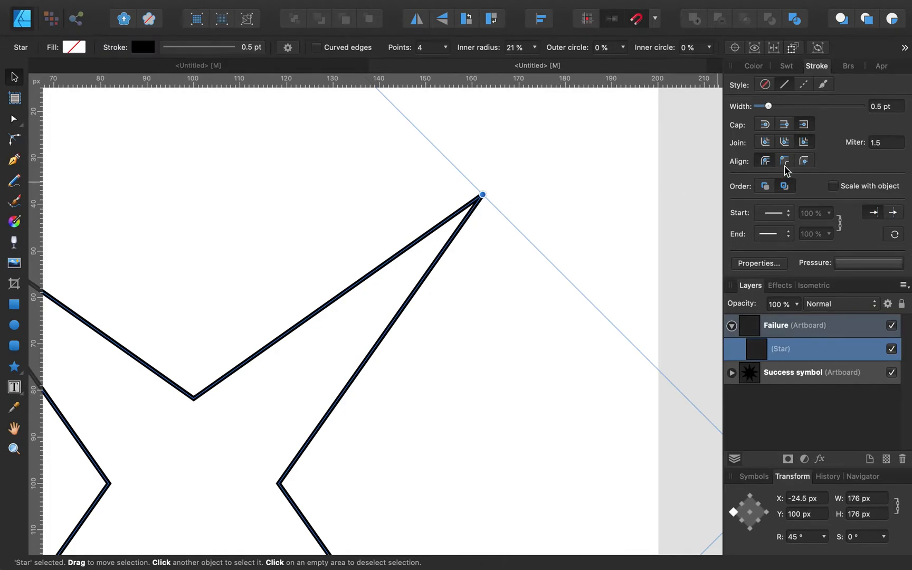
Step: Set the outline's miter limit to 10 and change its join type
left_click(895, 143)
type("2")
left_click(576, 166)
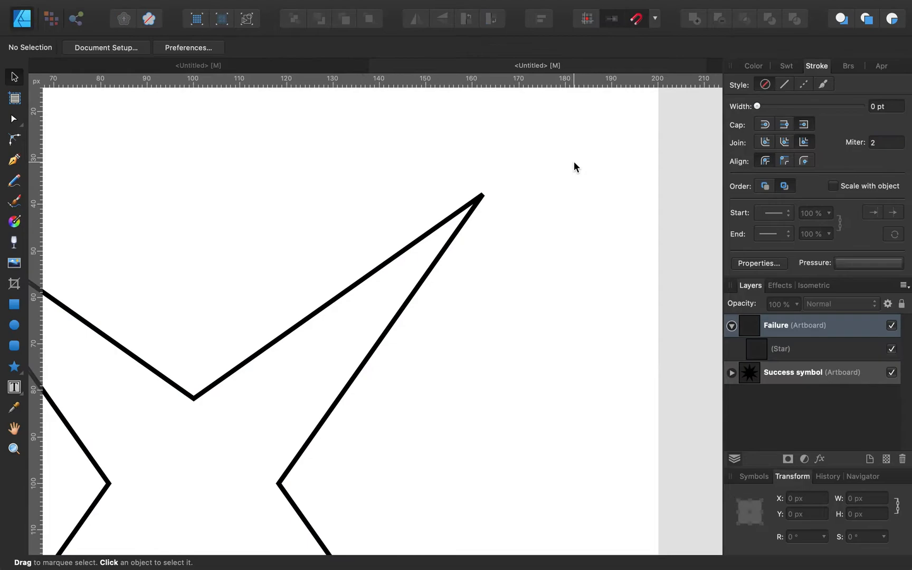
left_click(353, 290)
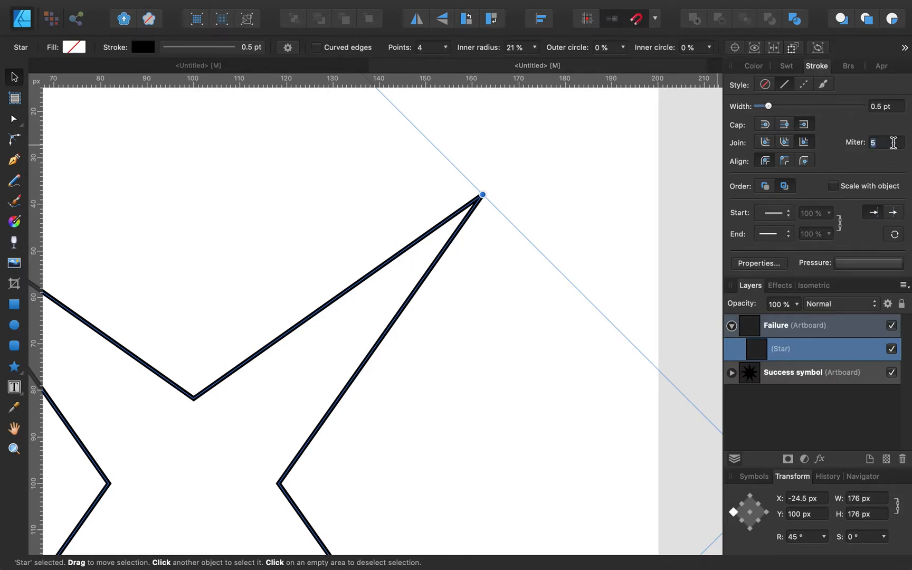
type("10")
left_click(785, 141)
left_click(594, 214)
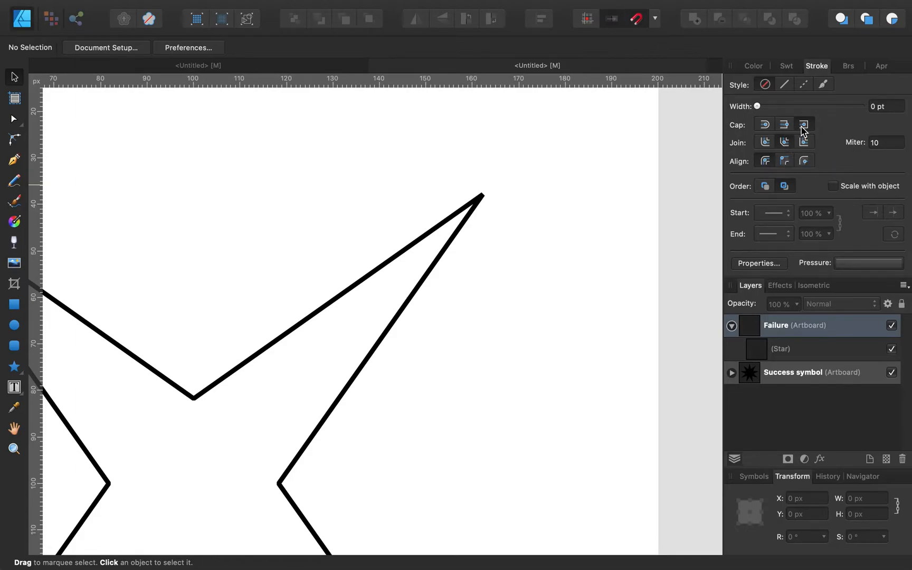
Step: Thicken the Failure star's outline stroke from 0.5 pt to 2 pt
scroll(644, 204, "down", 3)
scroll(644, 204, "left", 2)
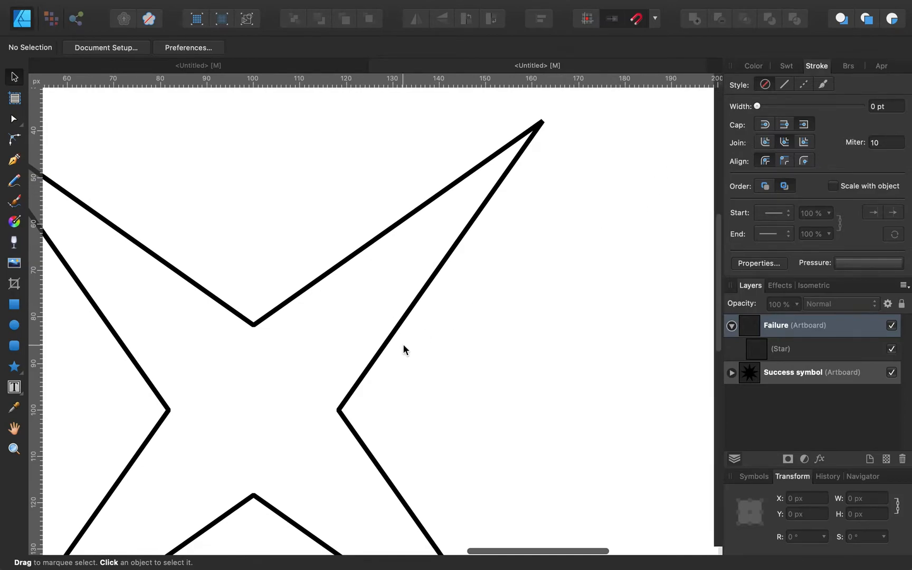
scroll(350, 396, "up", 3)
scroll(350, 394, "up", 5)
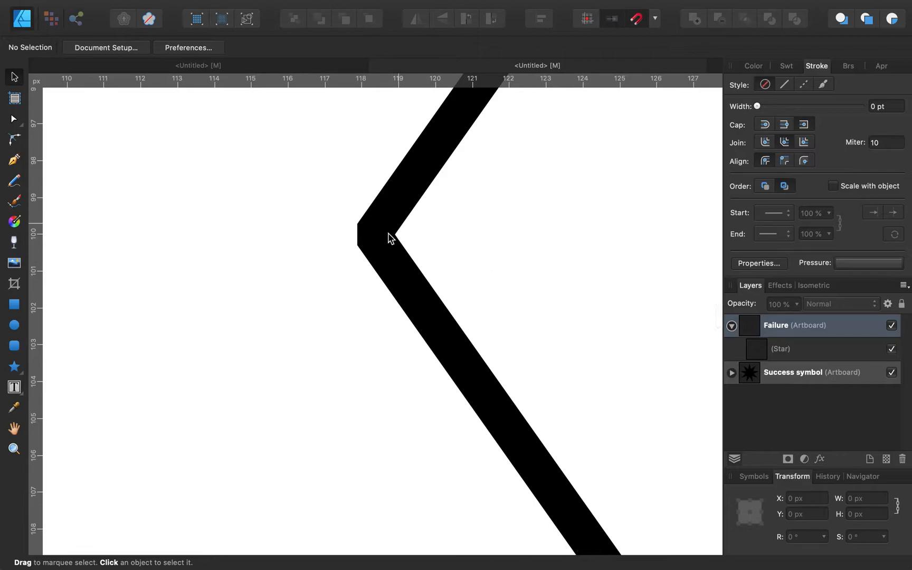
left_click(368, 240)
scroll(406, 242, "down", 7)
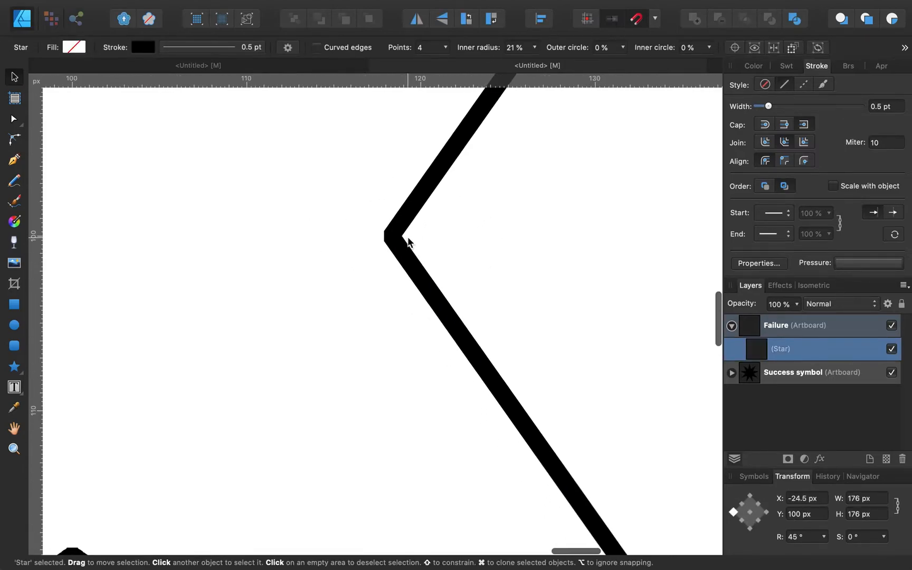
scroll(406, 242, "down", 5)
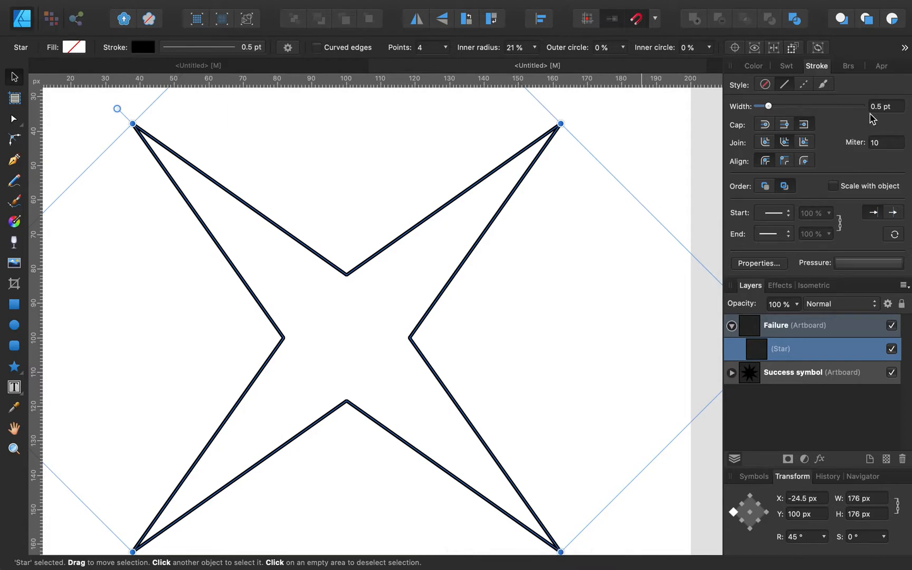
type("2")
key("Return")
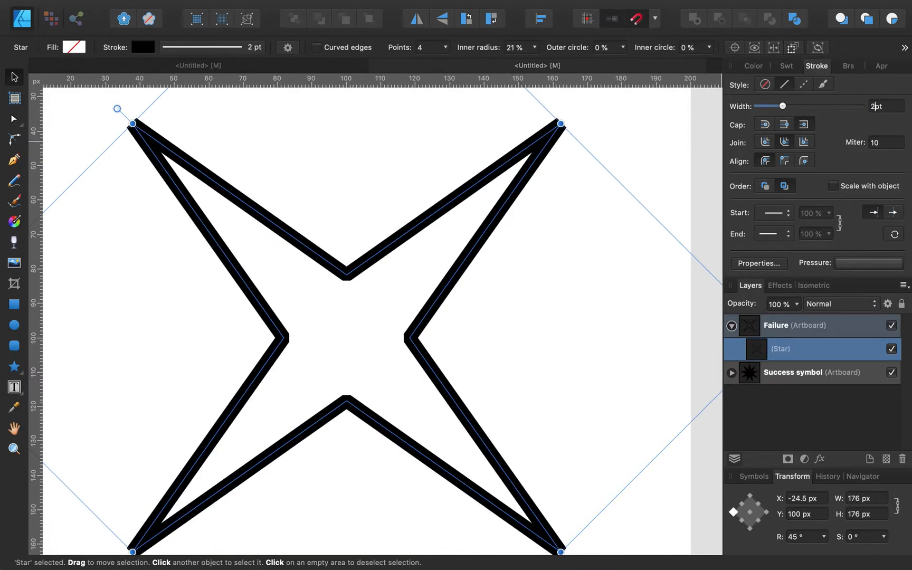
left_click(635, 168)
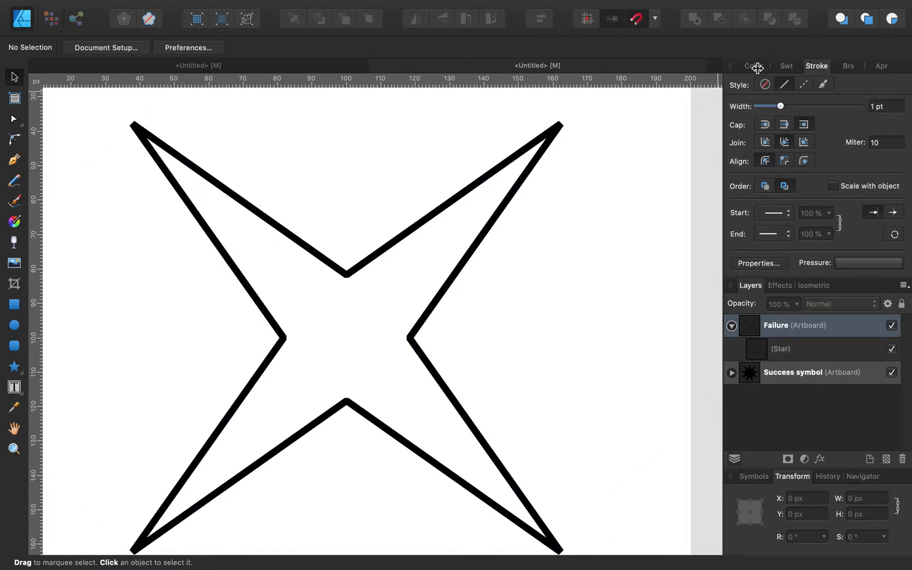
Step: Pick black in the Color panel and reselect the star
left_click(756, 66)
left_click(782, 85)
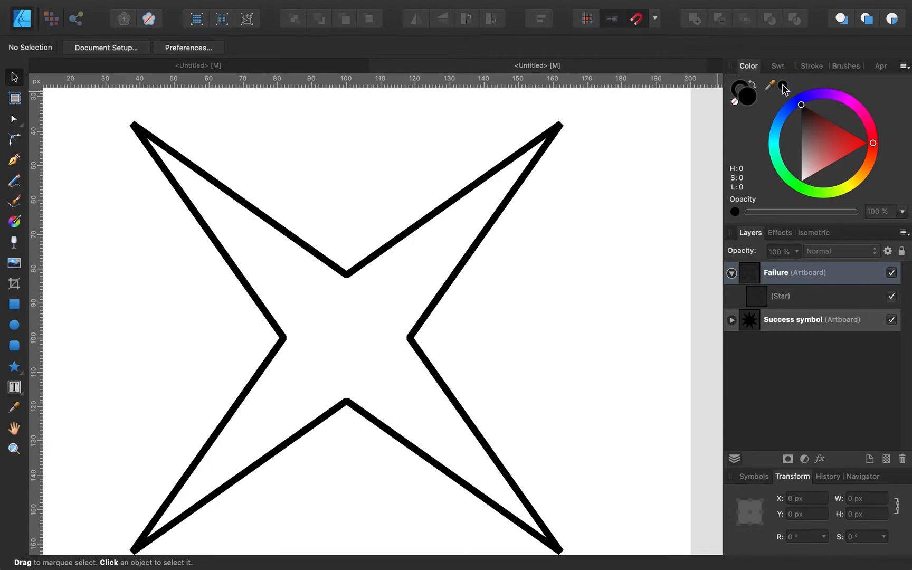
left_click(404, 238)
Step: Fill the X-shaped star with solid black
left_click(782, 85)
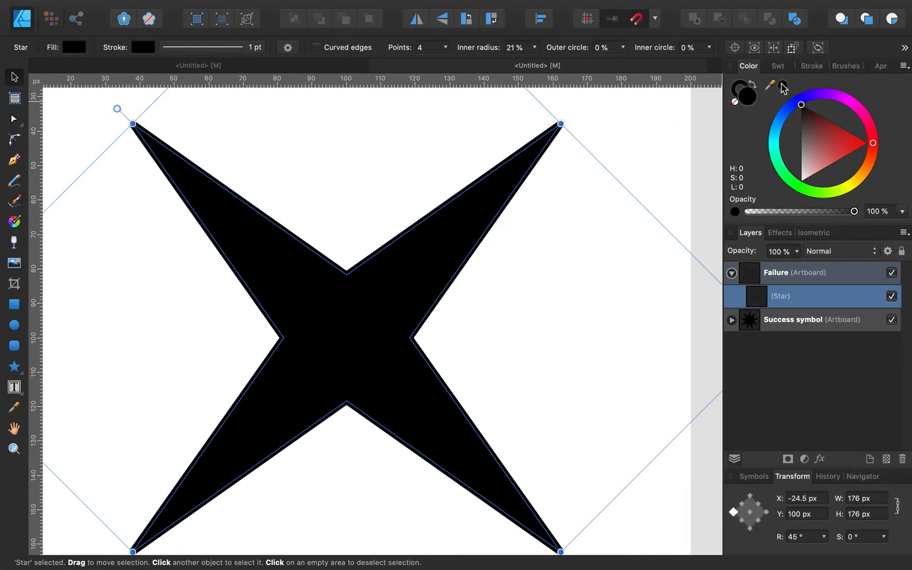
left_click(554, 256)
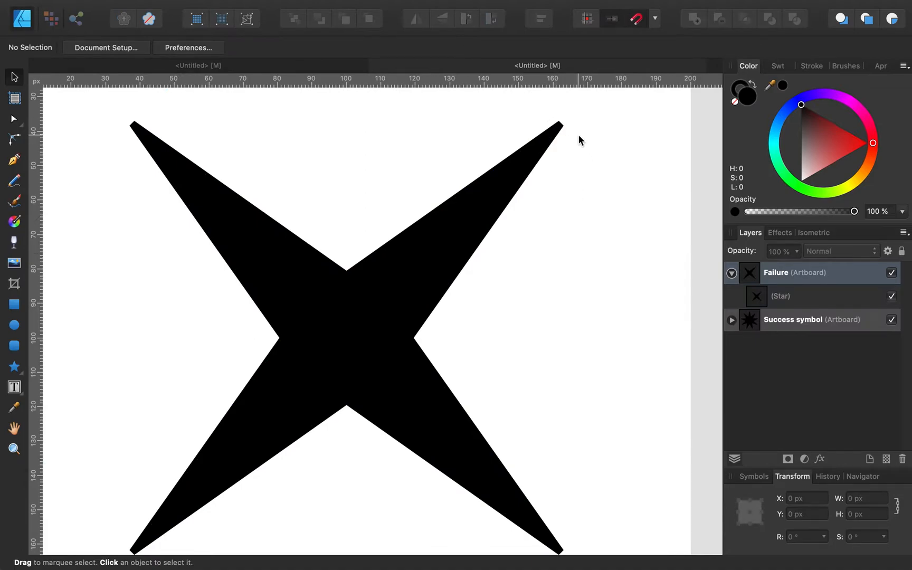
scroll(144, 219, "down", 4)
scroll(144, 220, "left", 1)
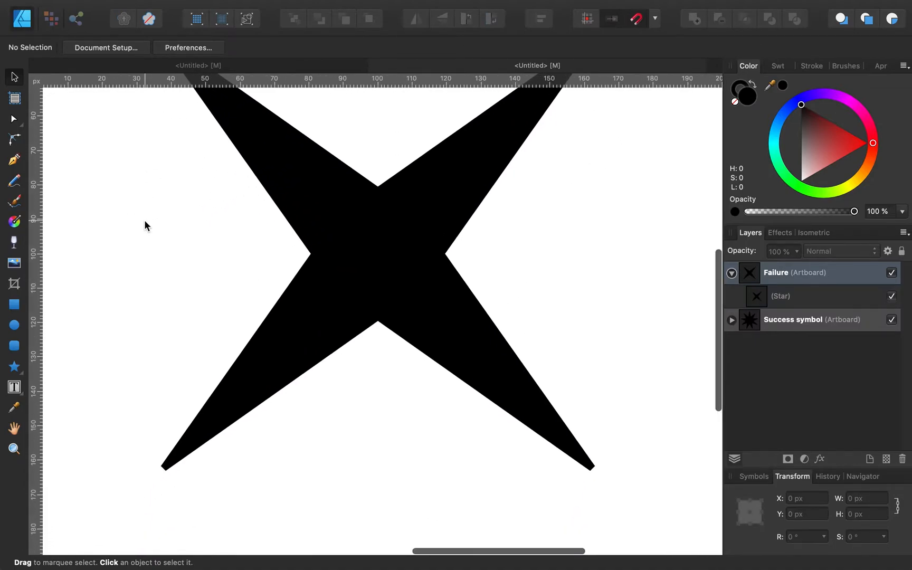
Step: Compare the star against the reference icon, then collapse the Failure artboard in Layers
left_click(298, 67)
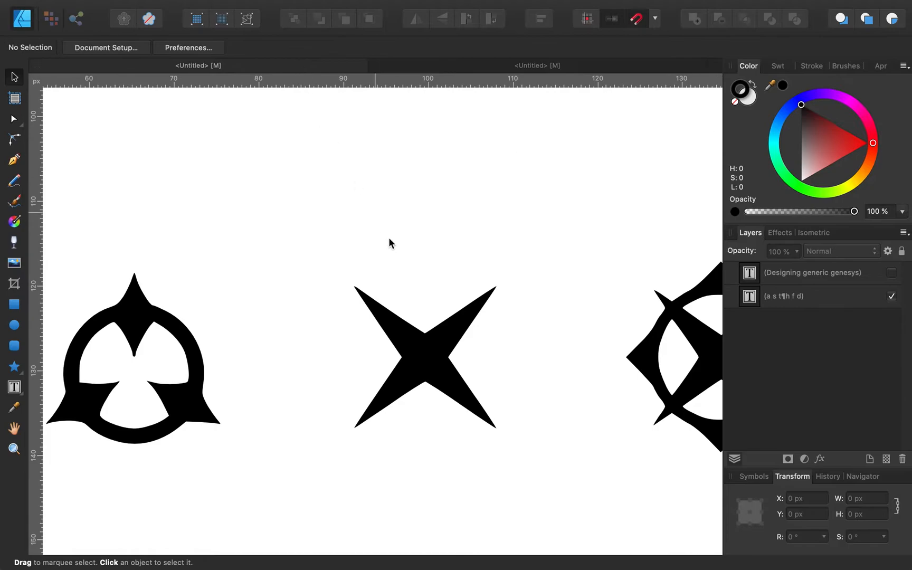
scroll(365, 294, "up", 5)
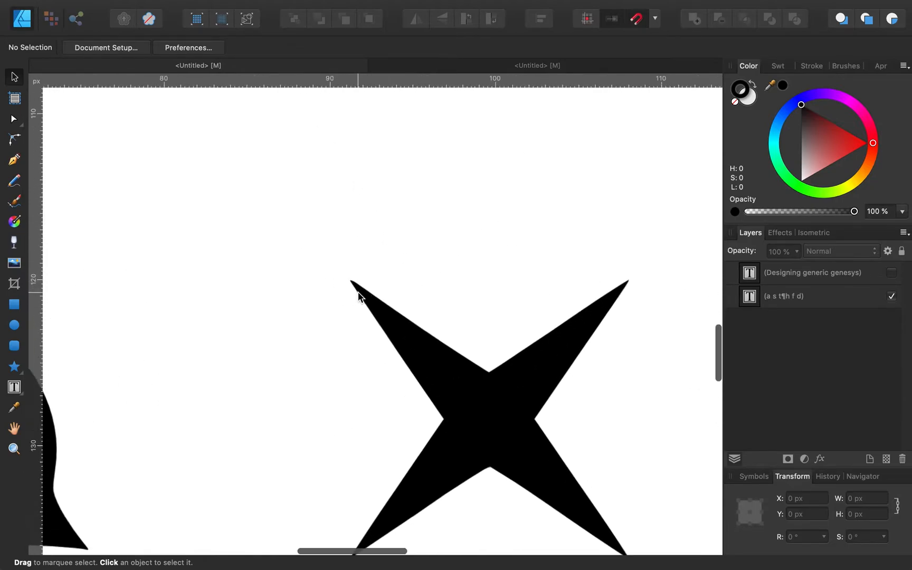
scroll(348, 280, "up", 3)
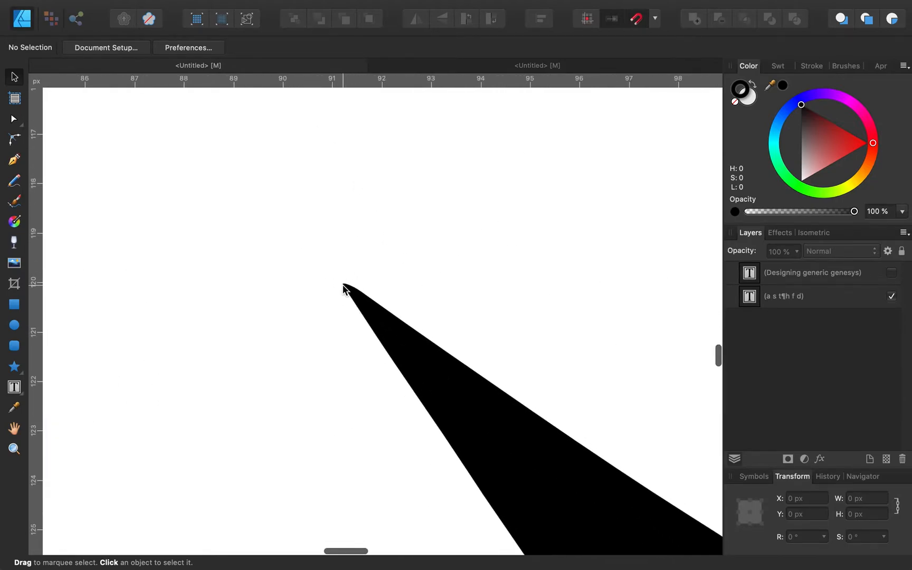
scroll(375, 312, "down", 4)
scroll(347, 306, "down", 3)
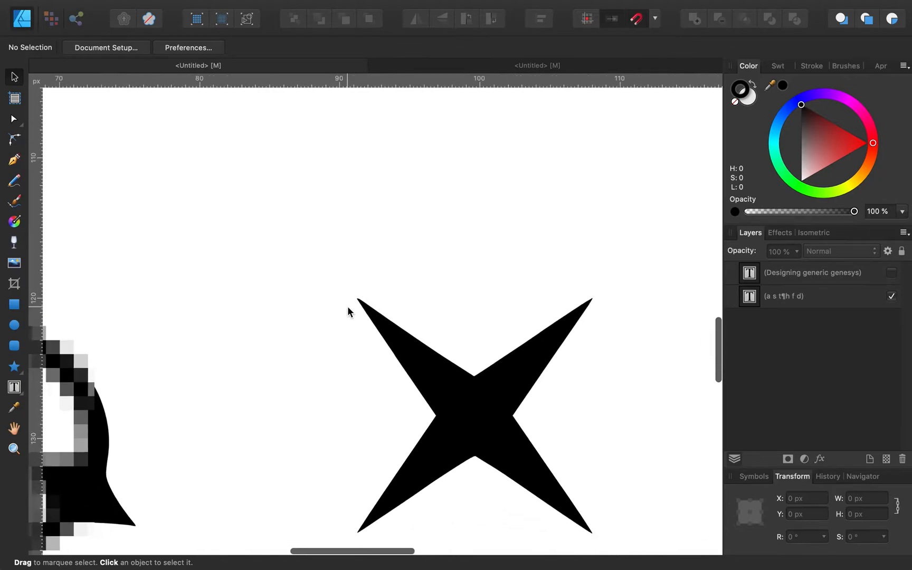
left_click(430, 69)
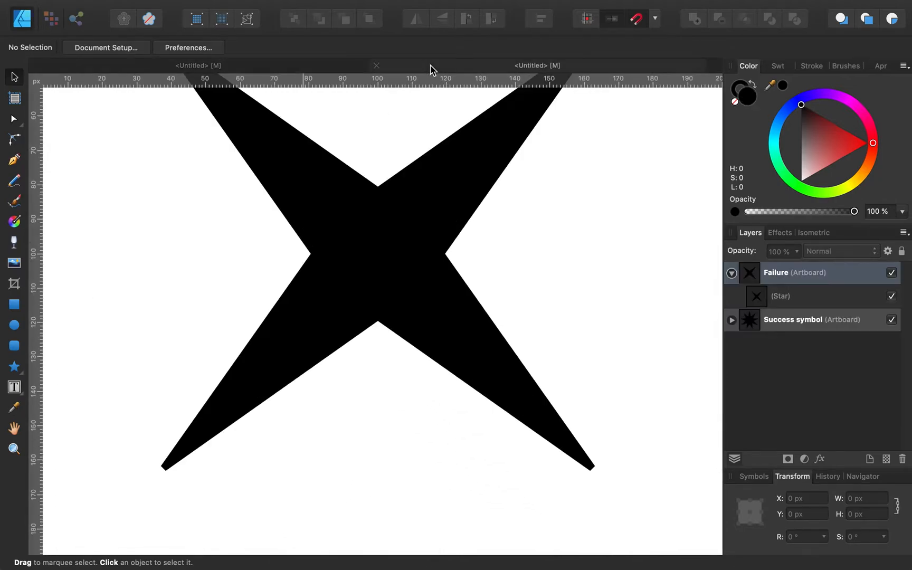
scroll(417, 209, "down", 3)
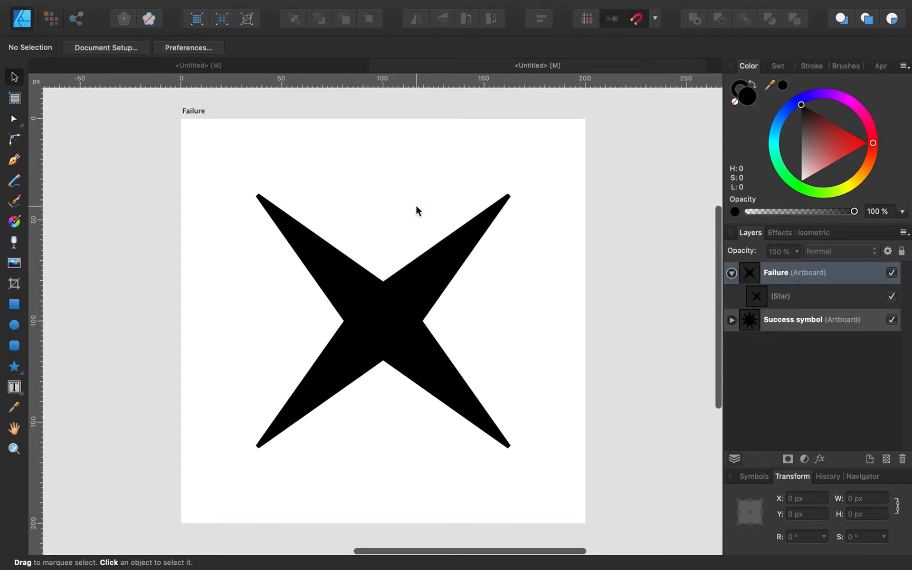
scroll(413, 210, "down", 2)
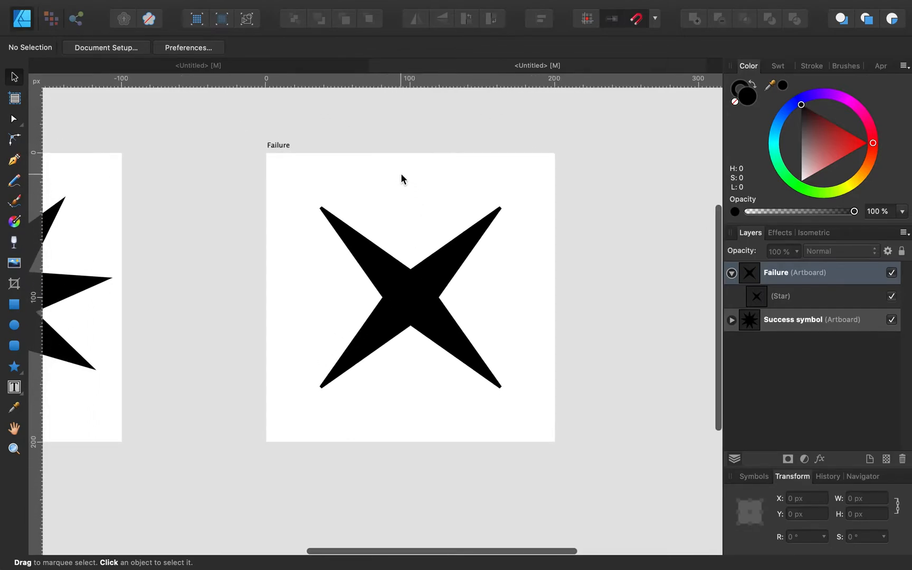
left_click(731, 272)
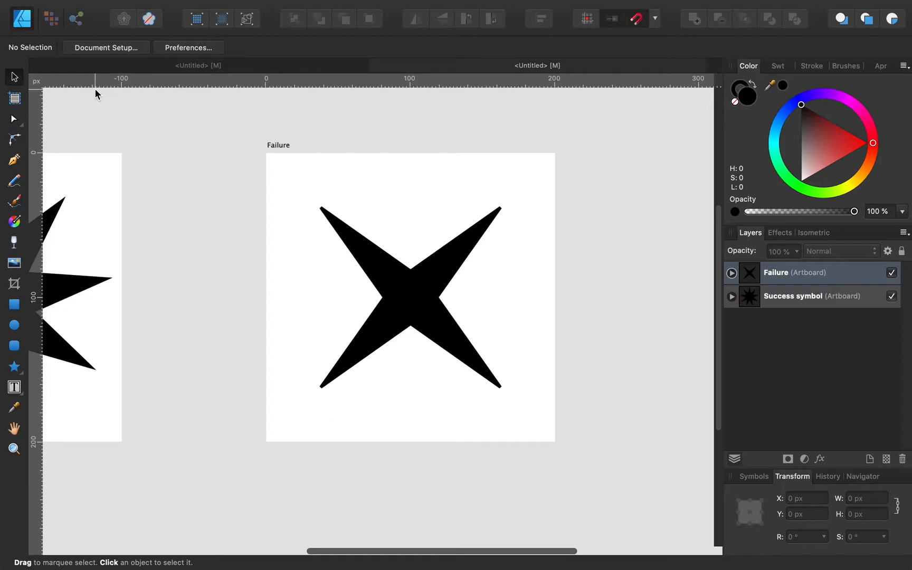
left_click(14, 98)
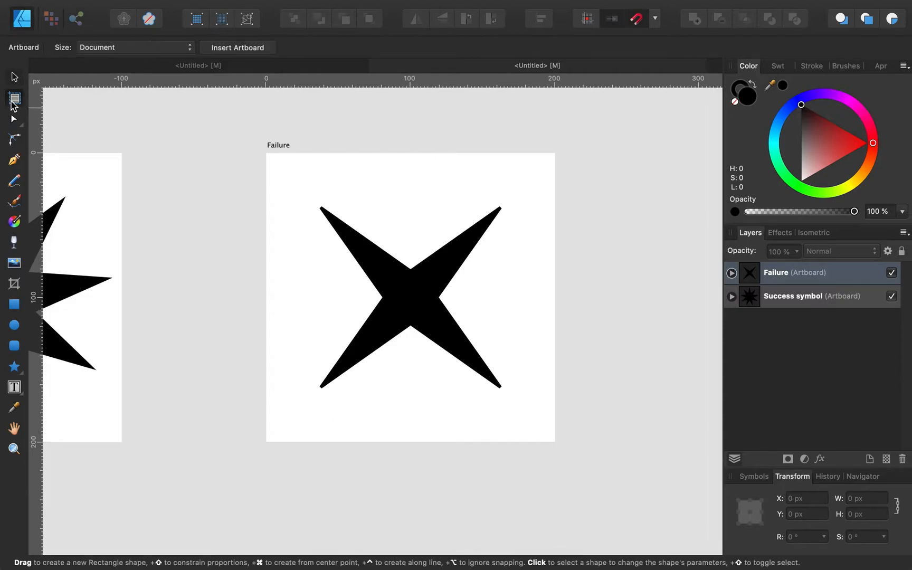
Step: Add a new 200 × 200 px artboard and name it Triumph
left_click(235, 48)
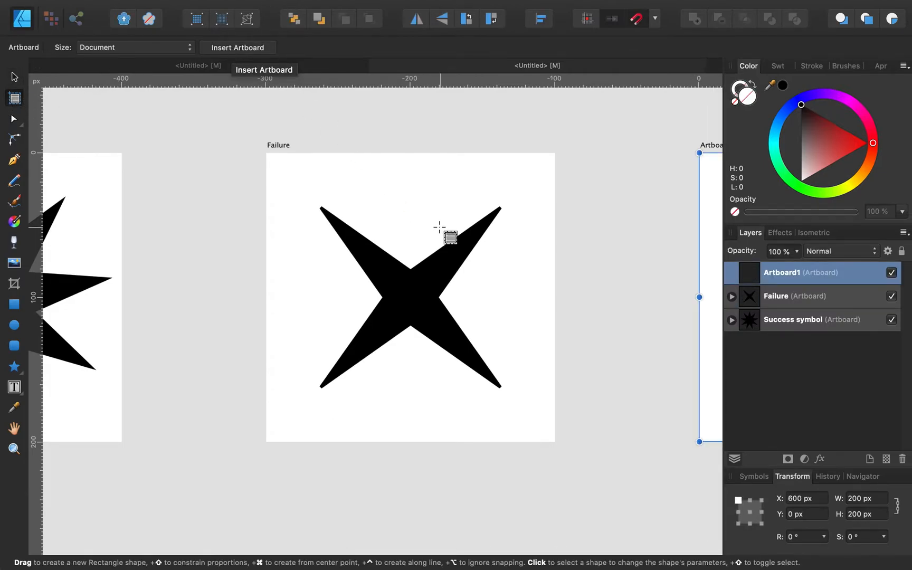
scroll(438, 228, "right", 10)
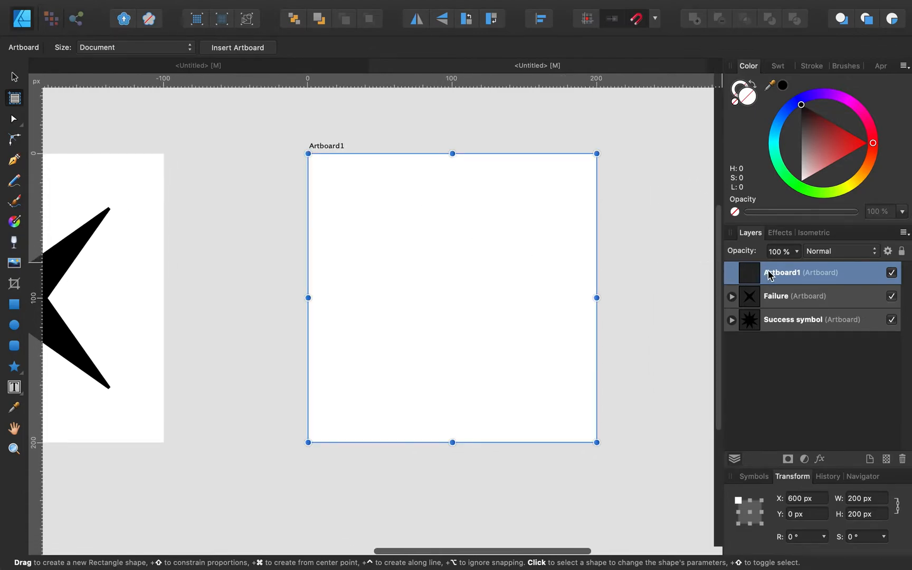
double_click(777, 272)
type("Triumph")
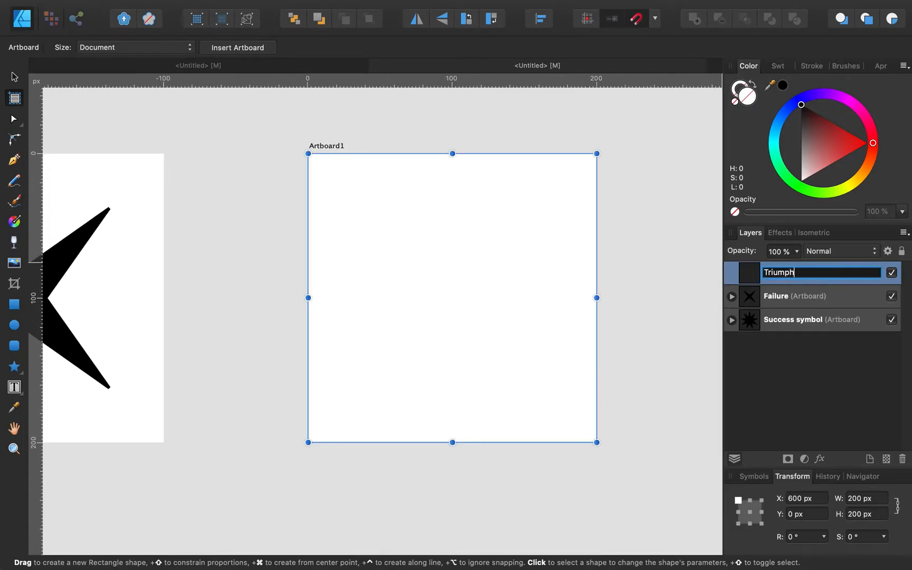
key("Return")
Step: Pick the star inside the Success symbol artboard, then select the Triumph artboard
left_click(732, 319)
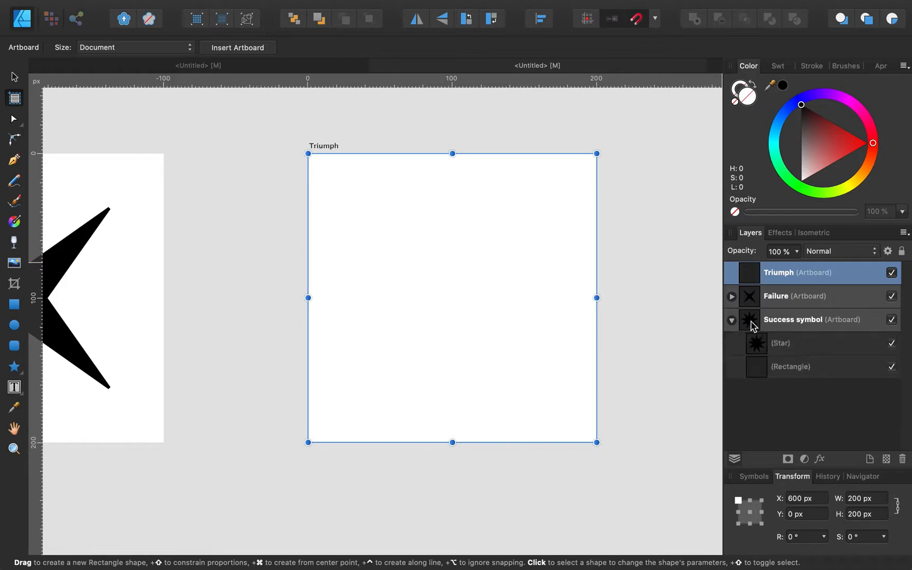
left_click(789, 344)
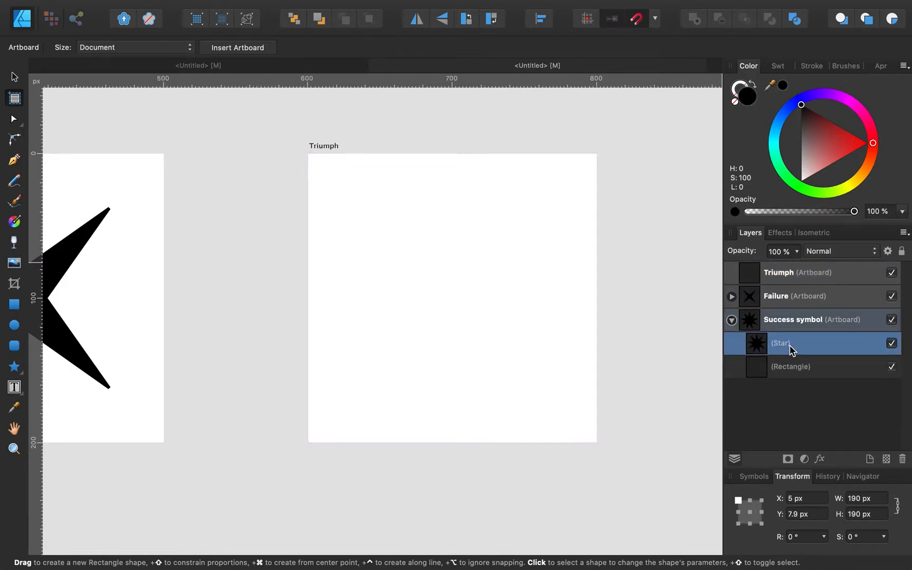
left_click(787, 280)
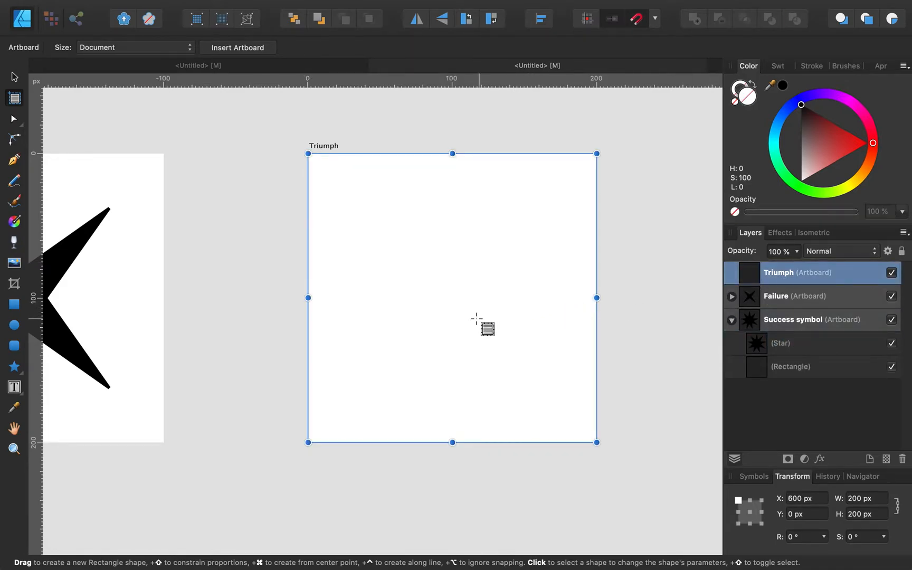
Step: Paste the black nine-point star into Triumph and check it against the reference document
key("v")
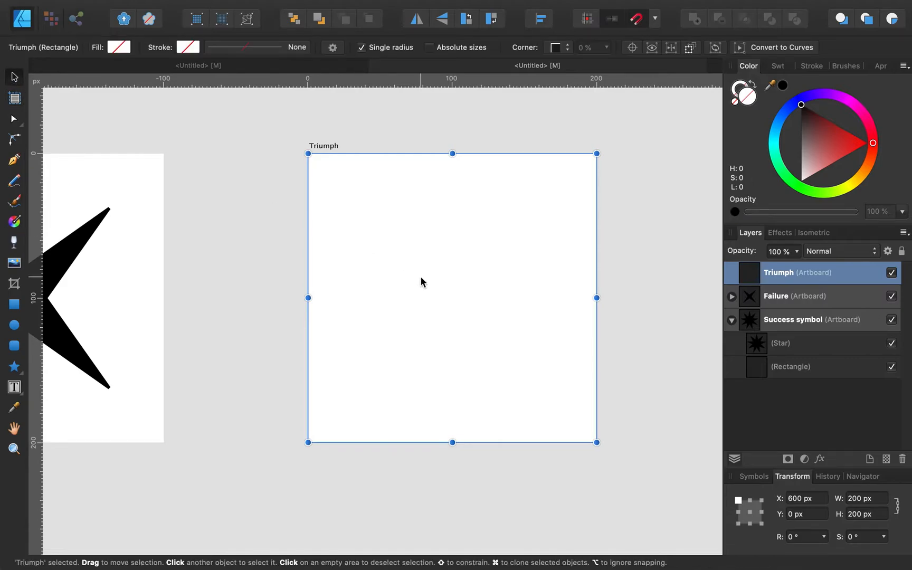
key("super+v")
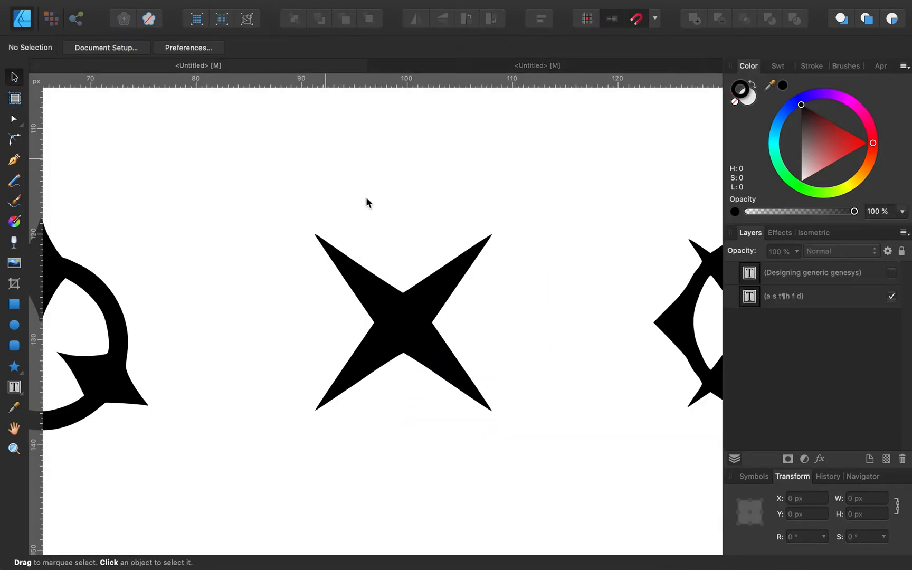
scroll(423, 222, "right", 5)
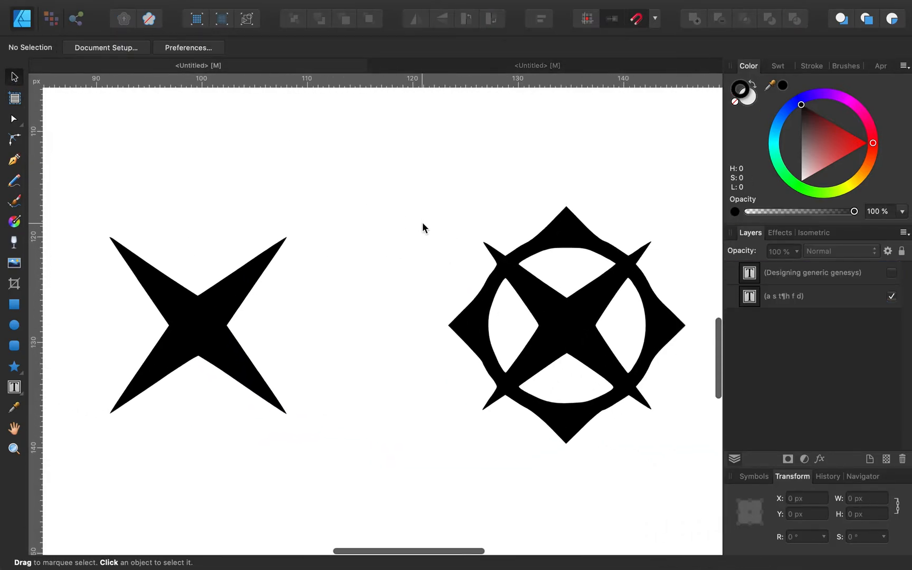
scroll(423, 223, "up", 10)
scroll(423, 222, "up", 3)
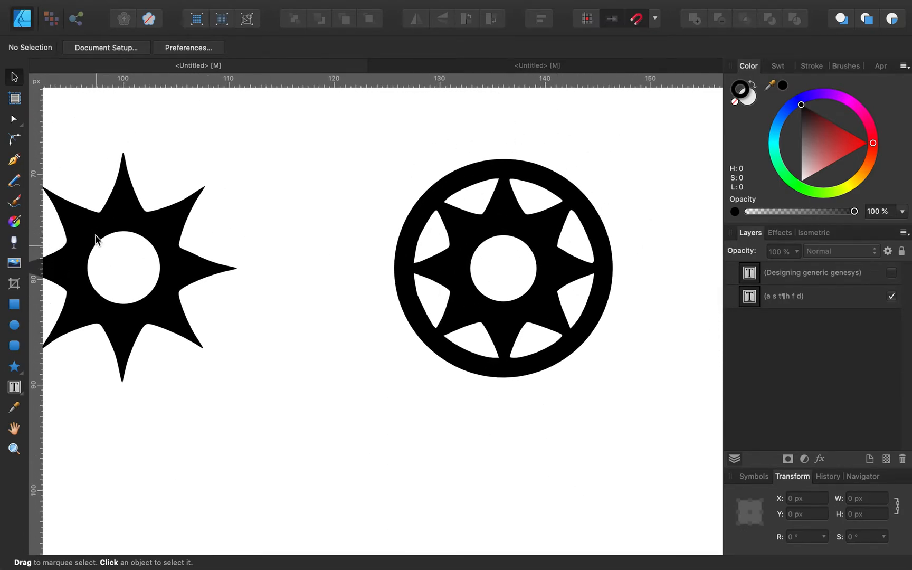
left_click(467, 68)
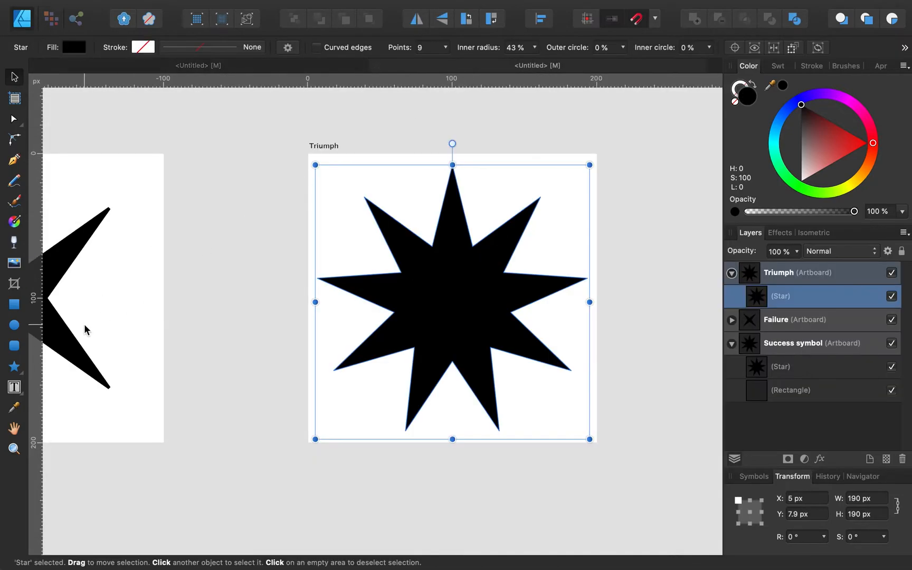
left_click(14, 366)
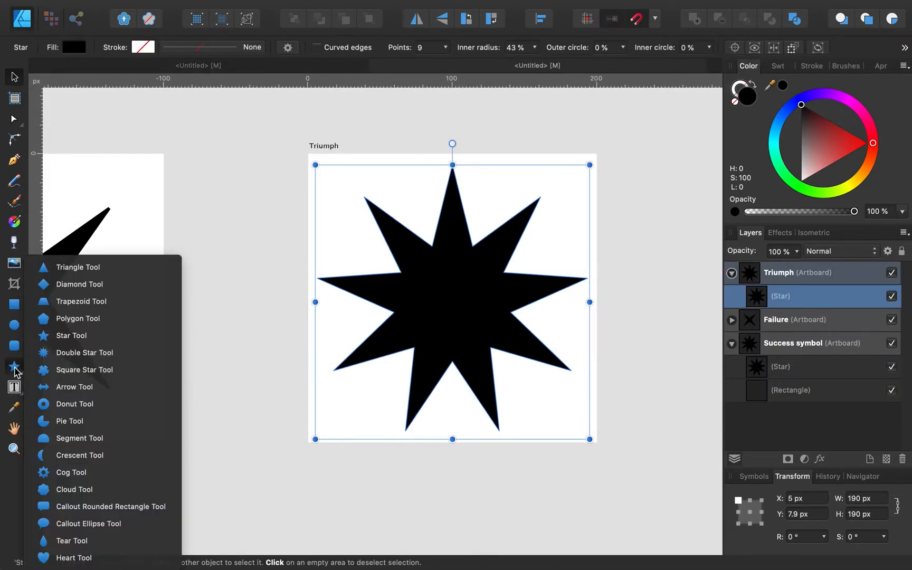
Step: Draw a donut out from the star's centre, about 194 px wide
left_click(84, 405)
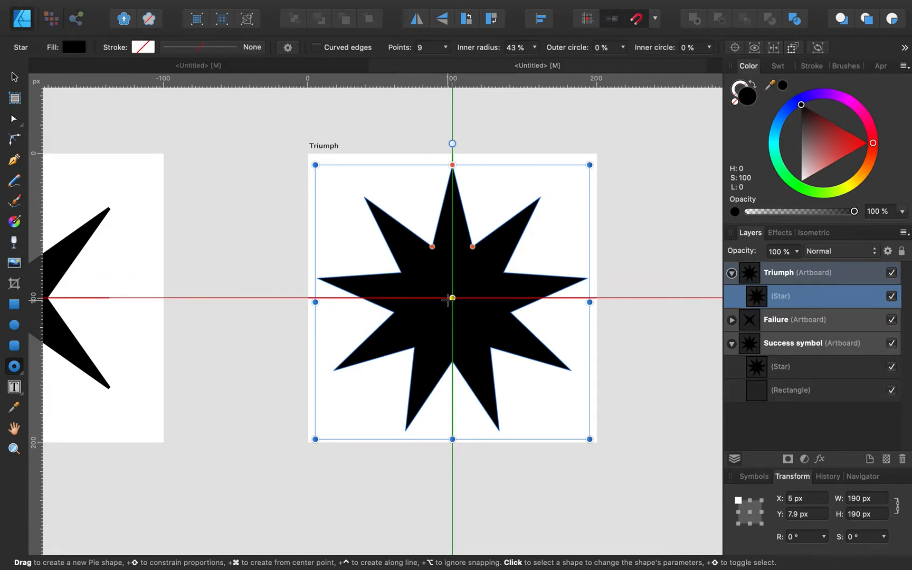
left_click_drag(448, 299, 356, 151)
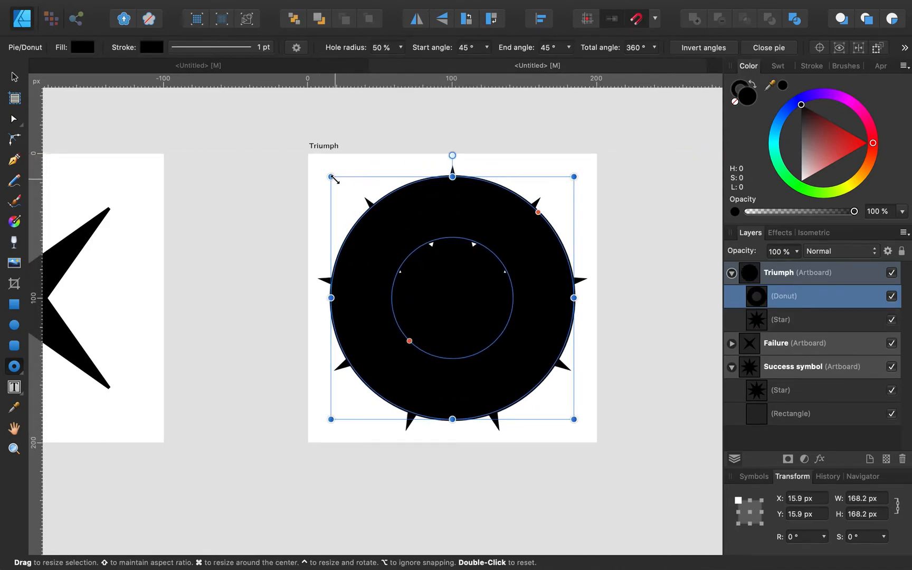
left_click_drag(331, 176, 313, 158)
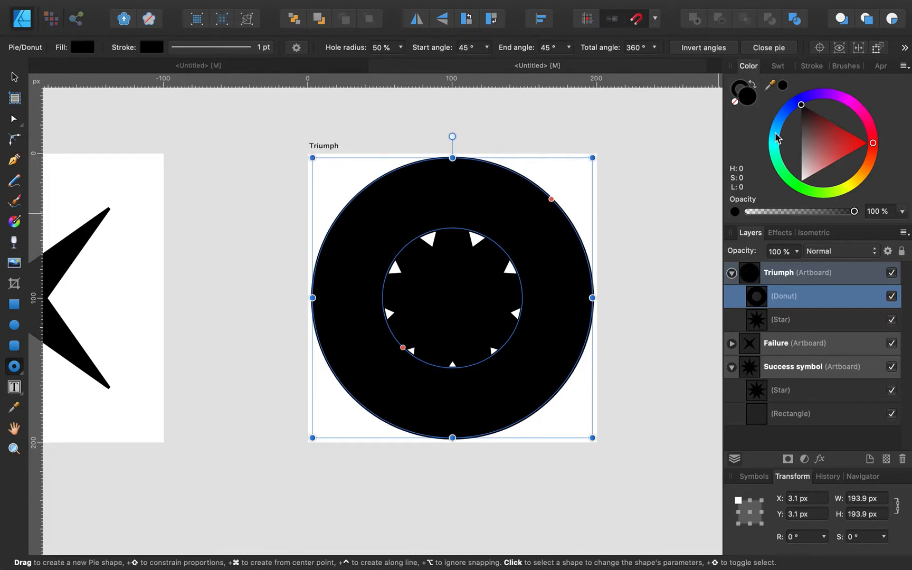
Step: Remove the donut's fill to preview it, then fill it with black again
left_click(734, 102)
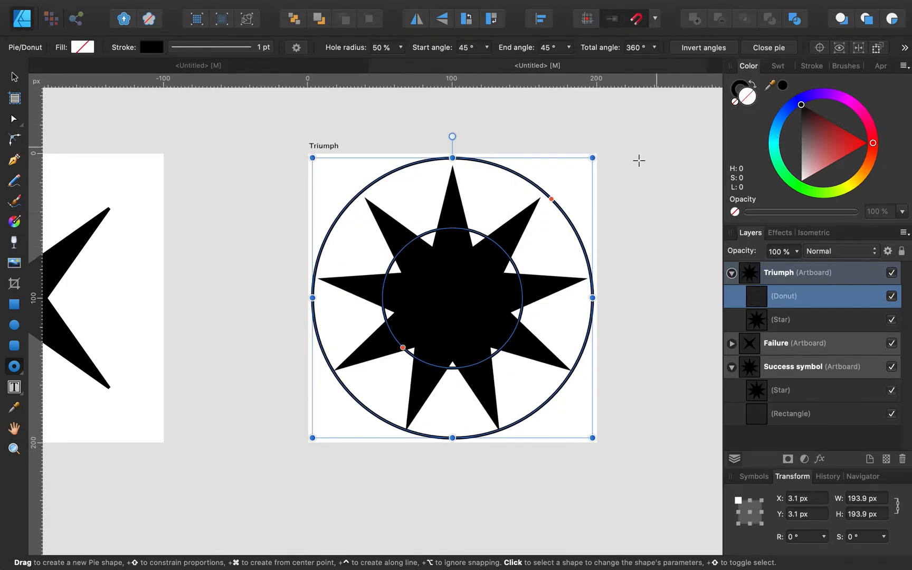
left_click(652, 228)
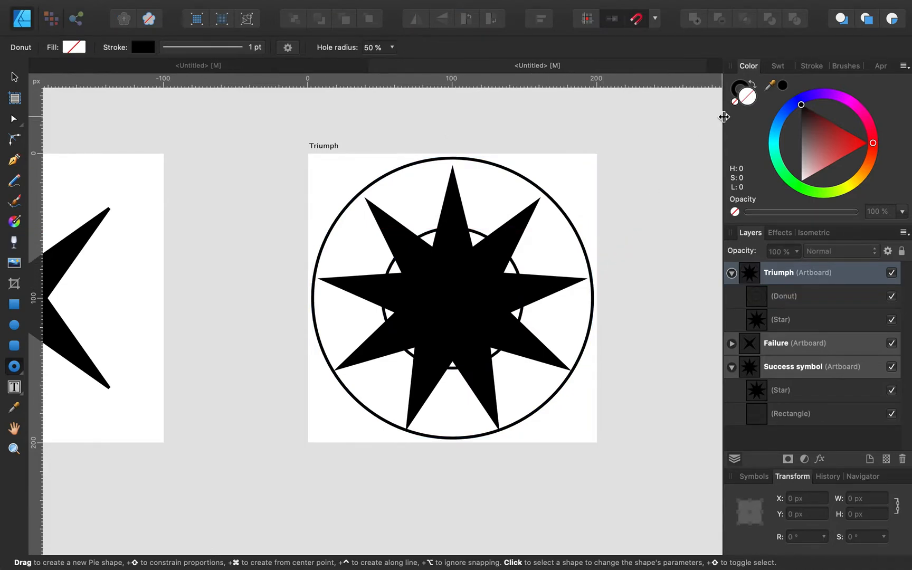
left_click(783, 86)
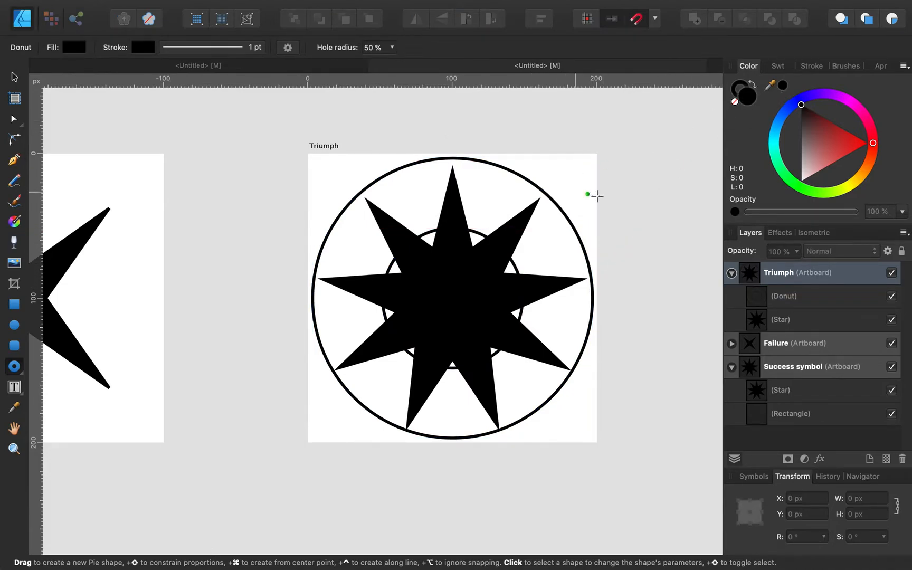
left_click(792, 302)
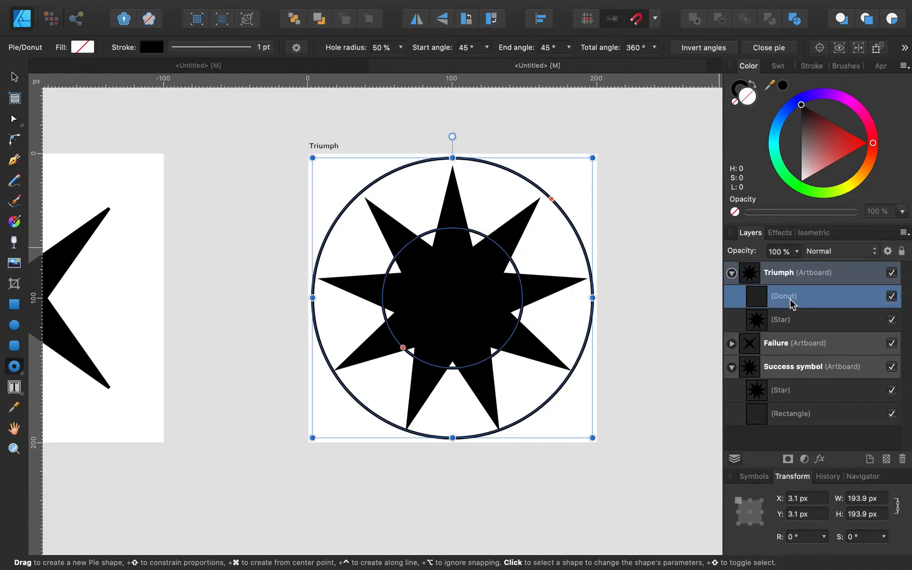
left_click(783, 87)
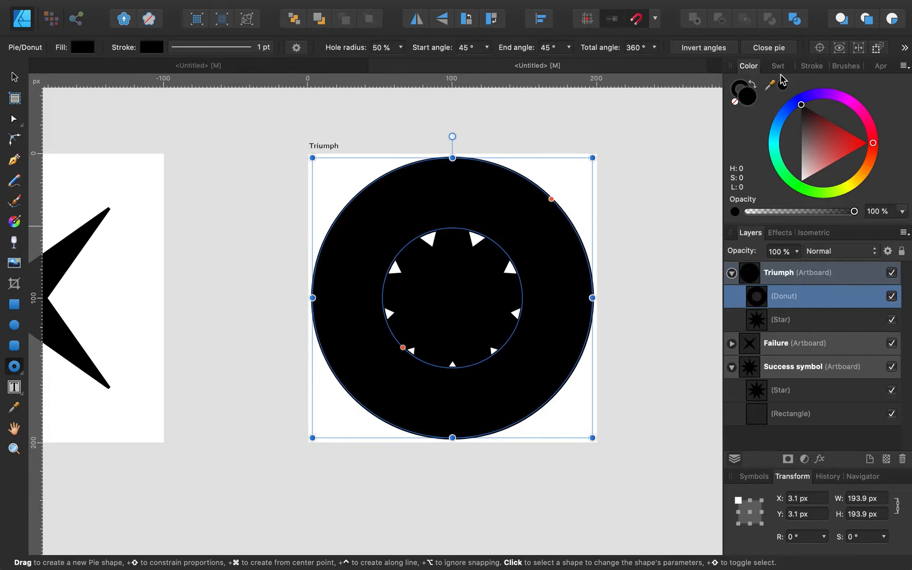
Step: Widen the donut's hole radius, settling on 88 % to make a thick ring
left_click(401, 47)
left_click_drag(401, 62, 451, 69)
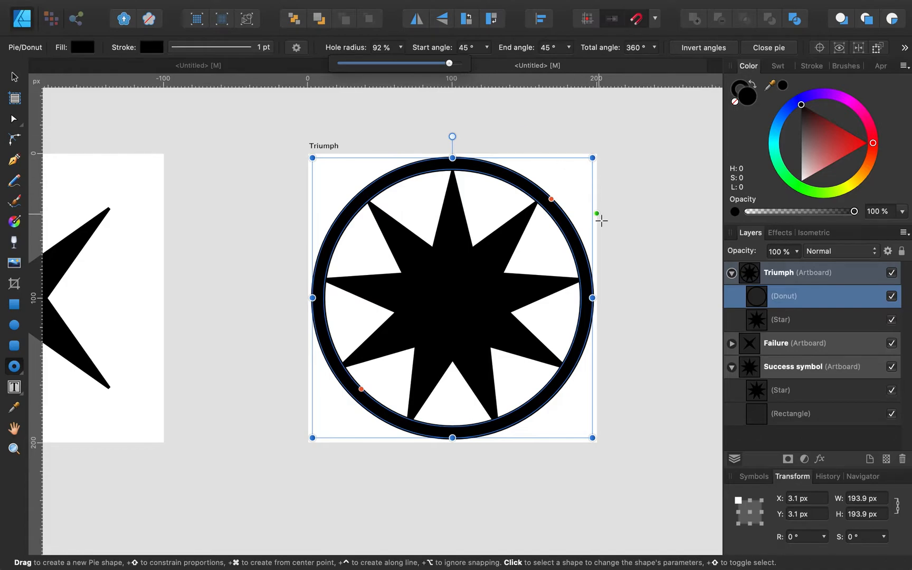
left_click(602, 220)
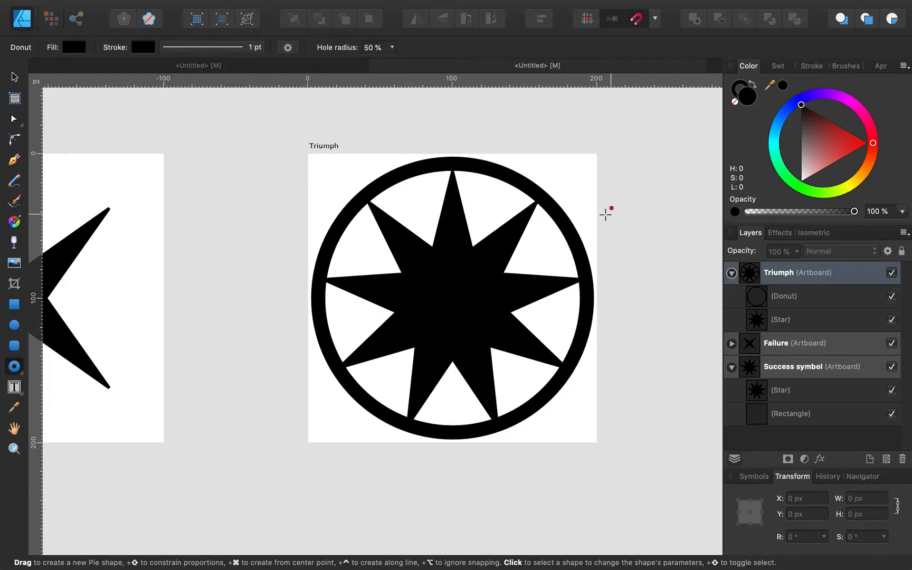
left_click(819, 298)
left_click(404, 48)
left_click(384, 48)
type("88")
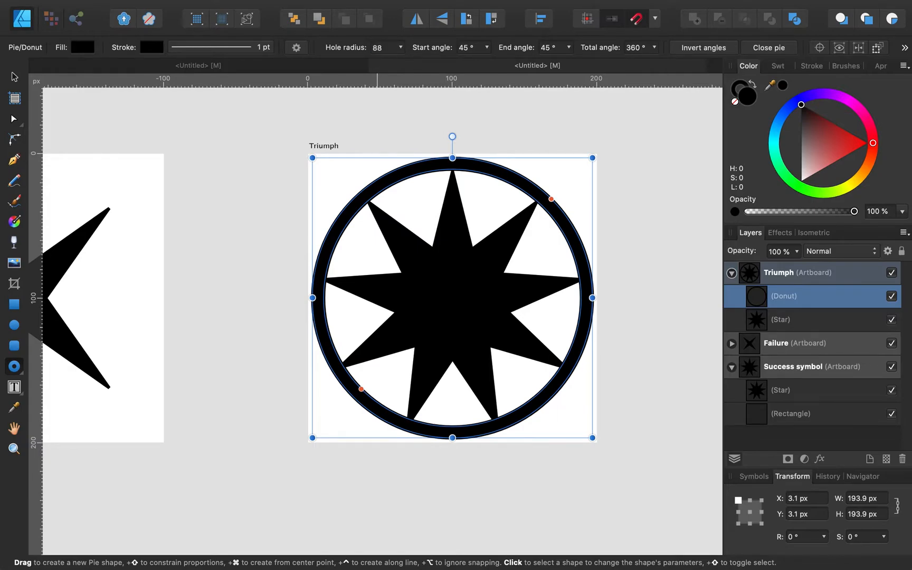
key("Return")
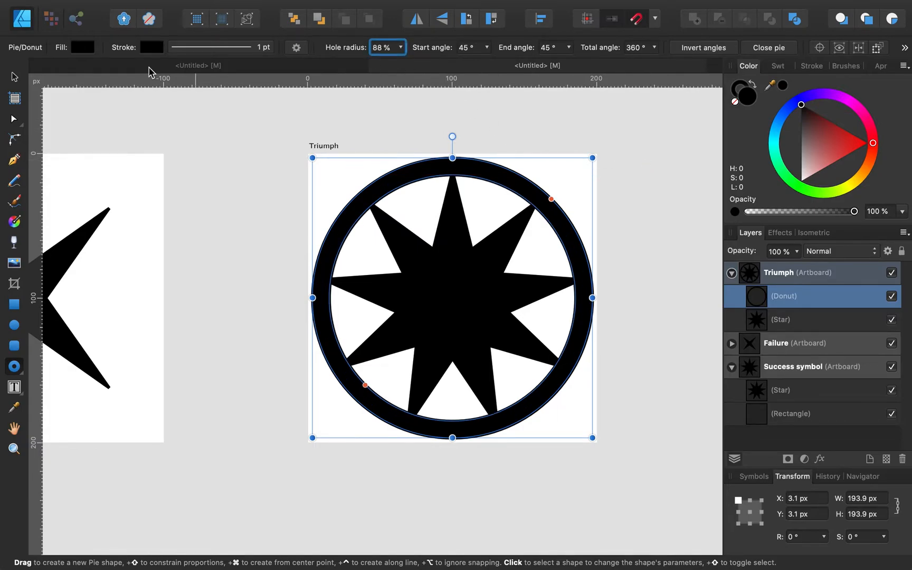
Step: Compare with the reference icon document, then deselect the donut
left_click(224, 66)
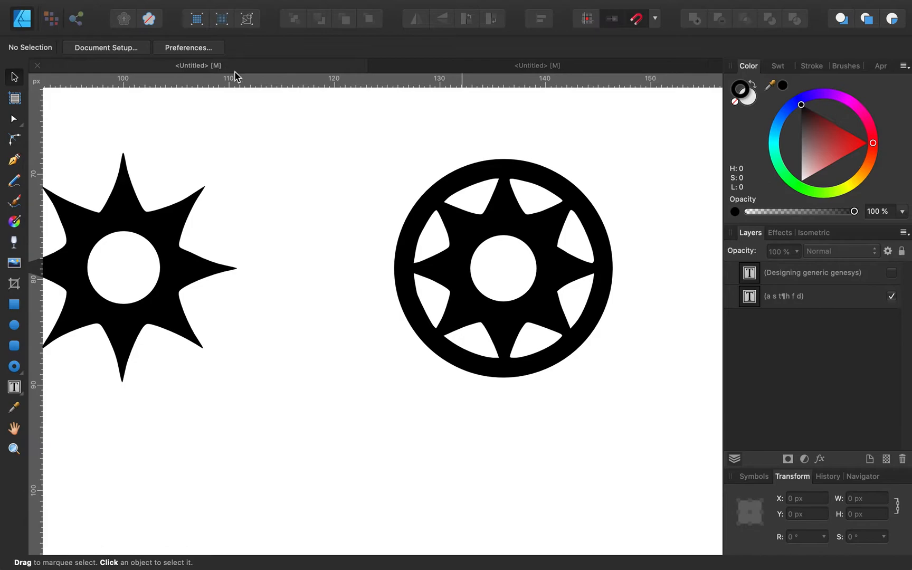
left_click(491, 68)
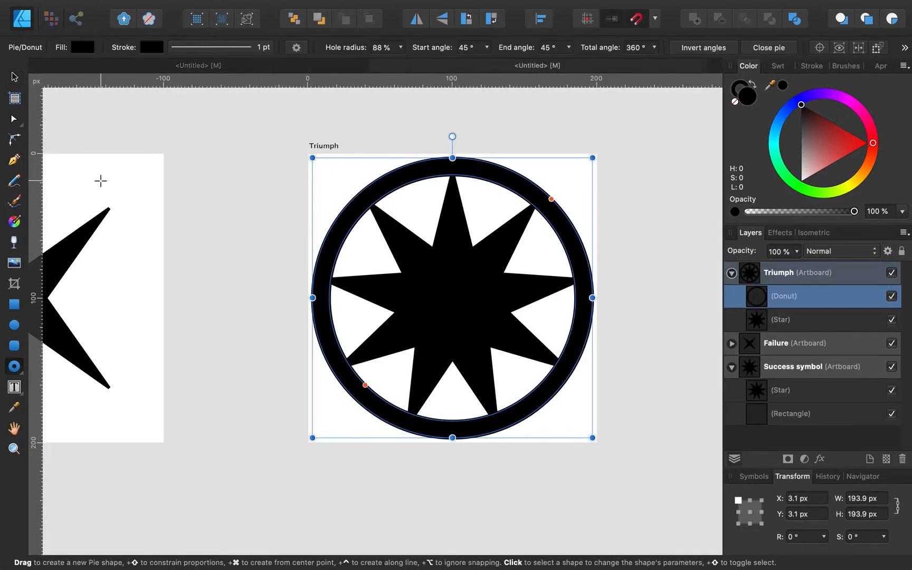
left_click(225, 181)
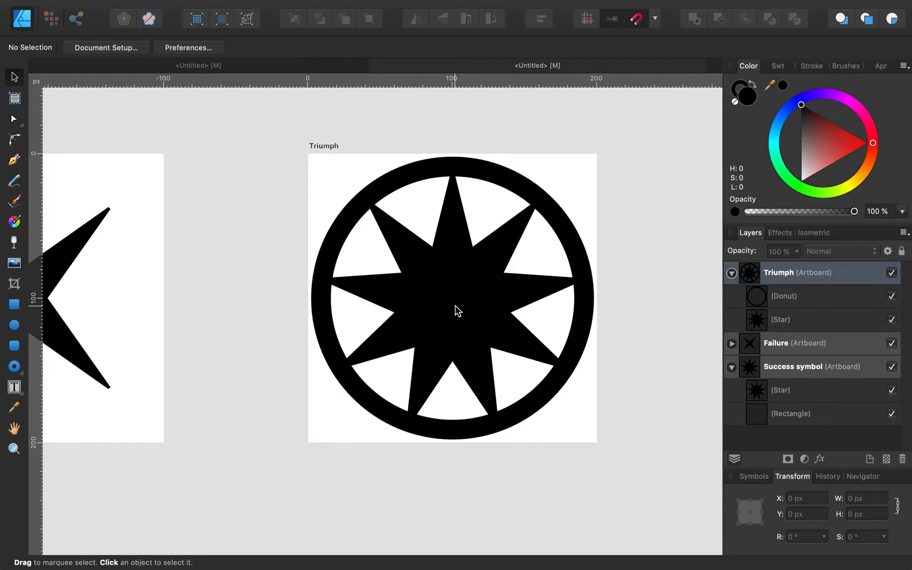
Step: Collapse the Success symbol and Triumph artboards' layers
scroll(454, 309, "left", 3)
scroll(455, 309, "down", 1)
left_click(732, 366)
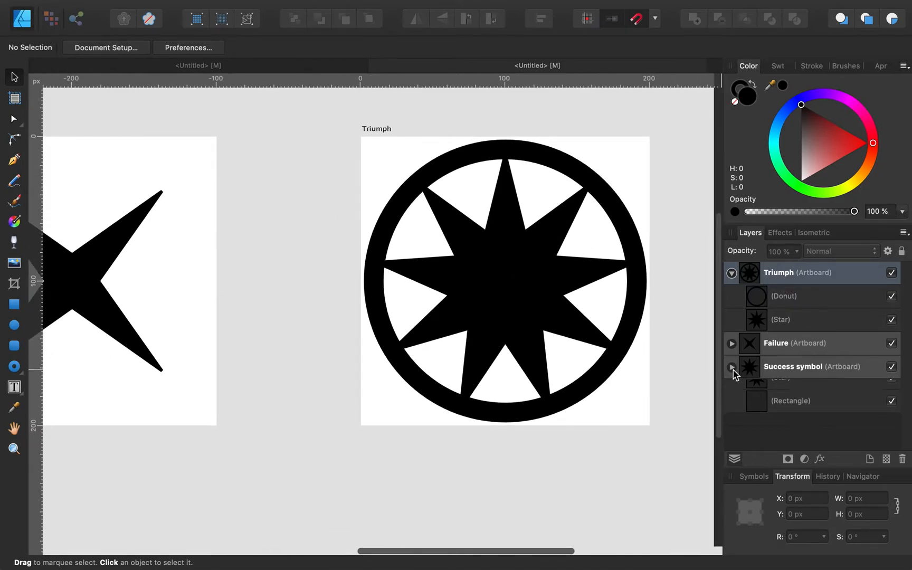
left_click(732, 273)
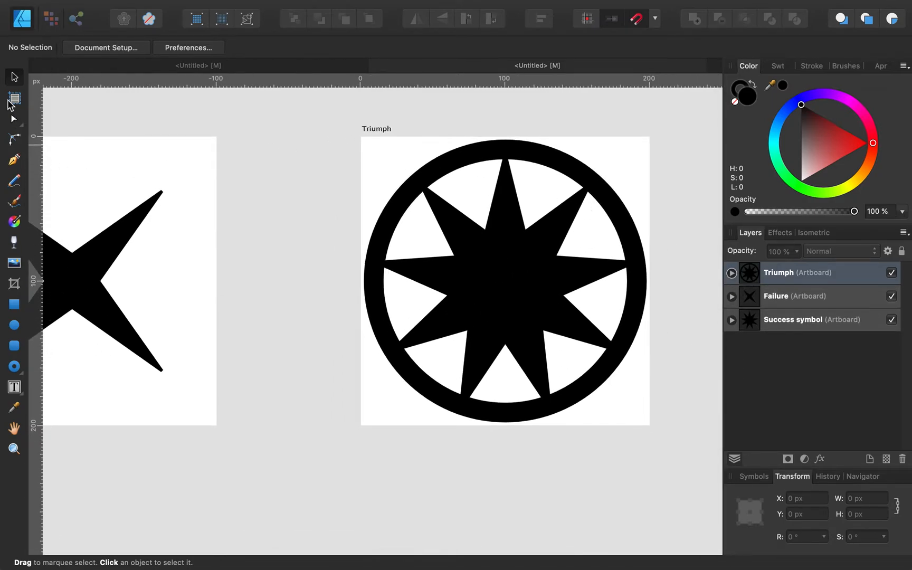
Step: Insert a new artboard and name it Despair
left_click(15, 98)
left_click(238, 50)
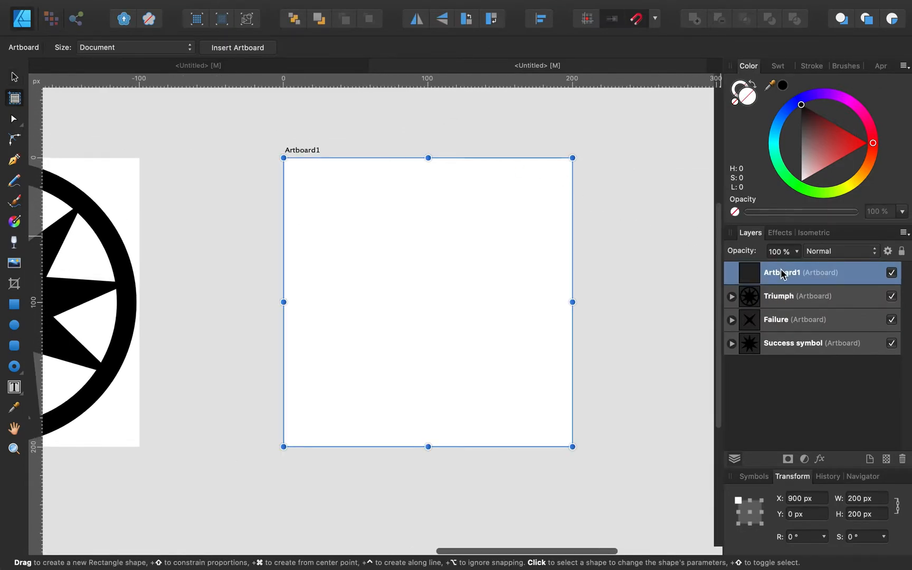
double_click(782, 272)
type("Despa")
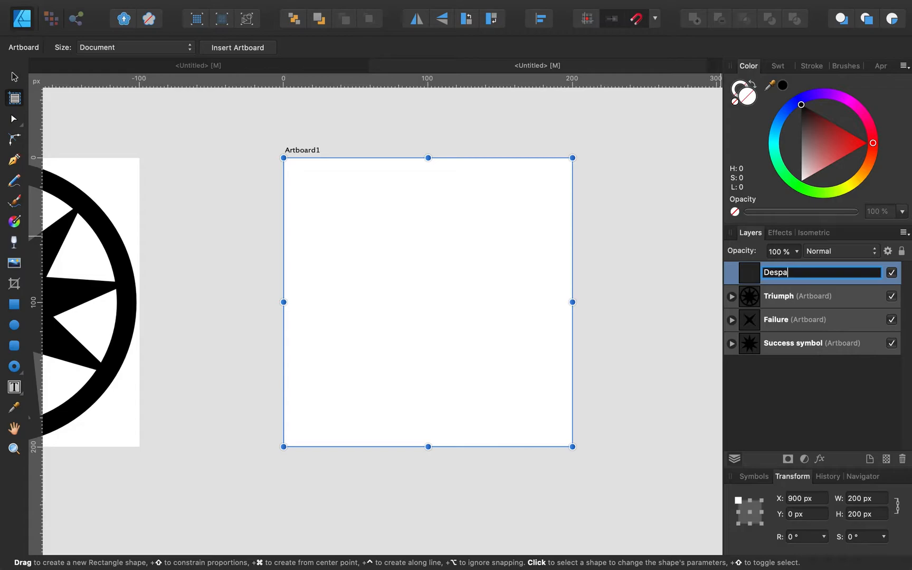
type("ir")
key("Return")
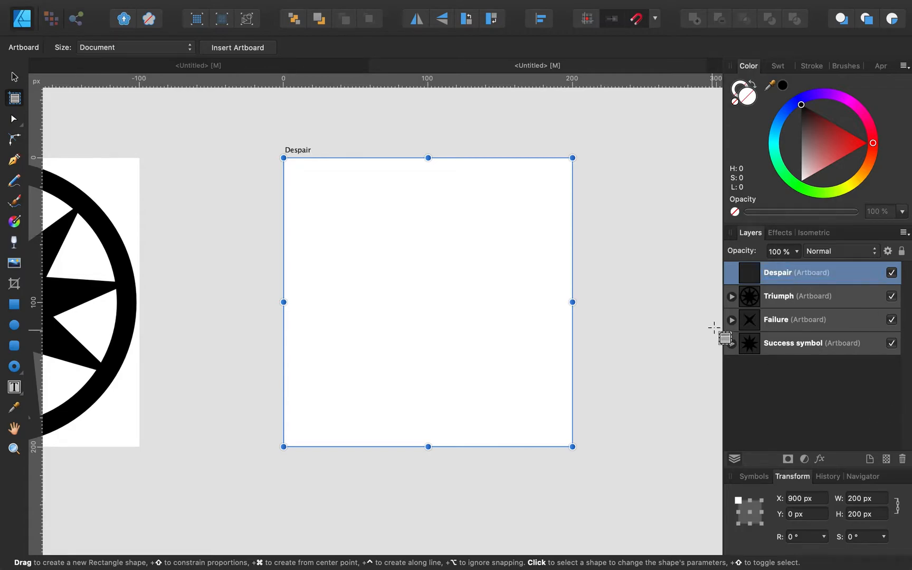
Step: Select the four-point star inside the Failure artboard
left_click(15, 77)
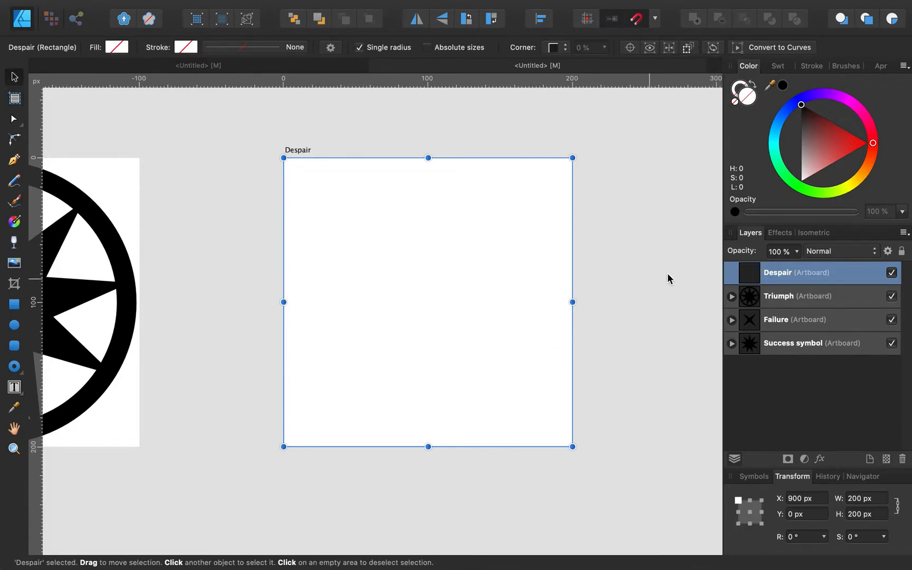
left_click(731, 320)
left_click(815, 349)
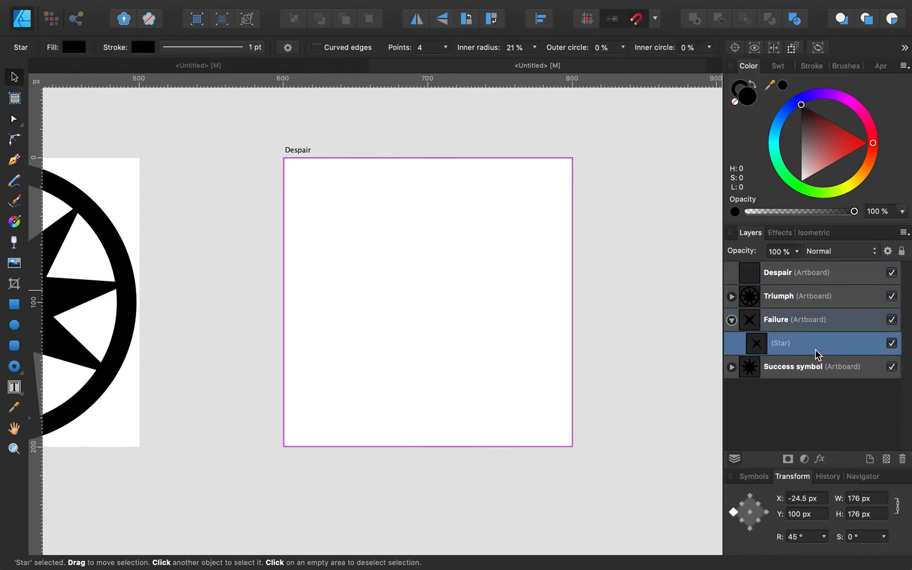
Step: Paste the four-point star into Despair and fold away Failure's layers
left_click(440, 310)
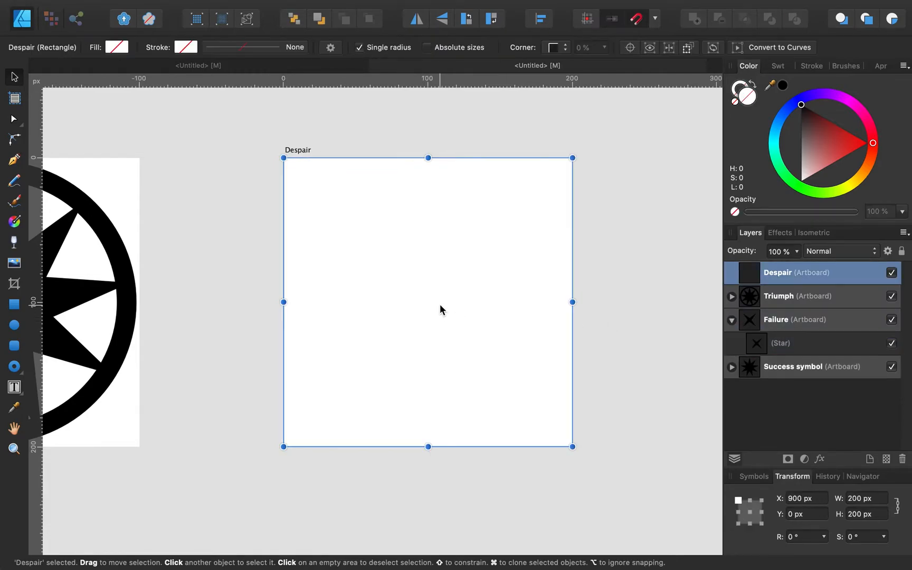
key("super+v")
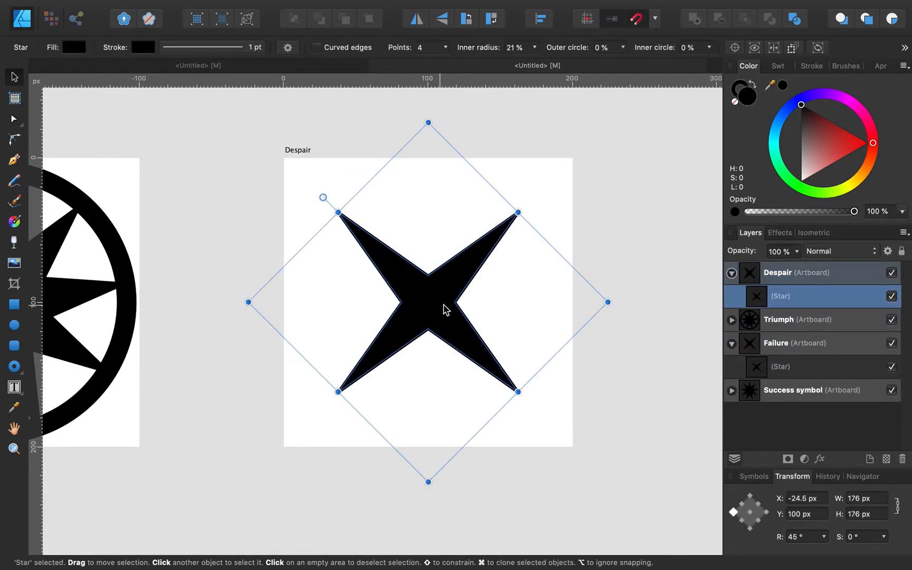
key("super+d")
left_click(731, 343)
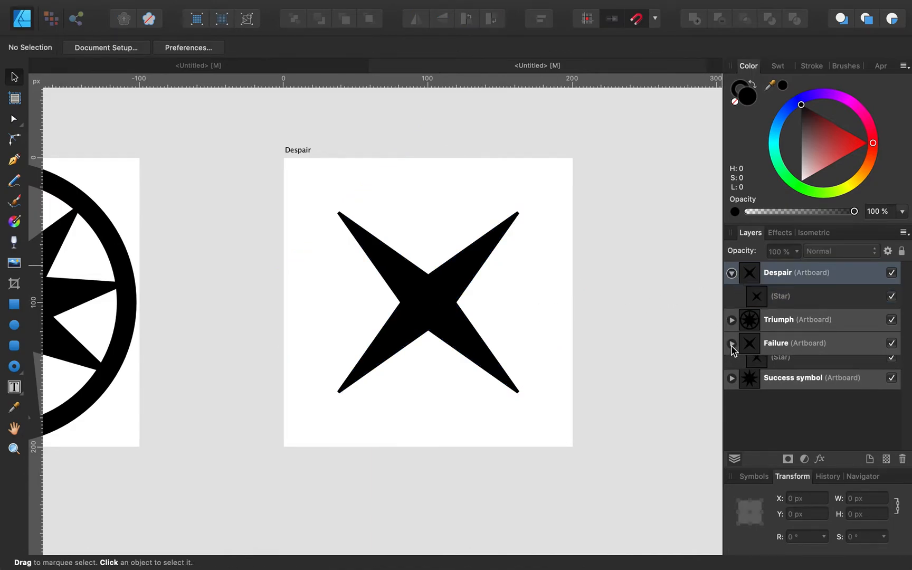
Step: View the reference symbols document, then return to the Despair document
left_click(280, 65)
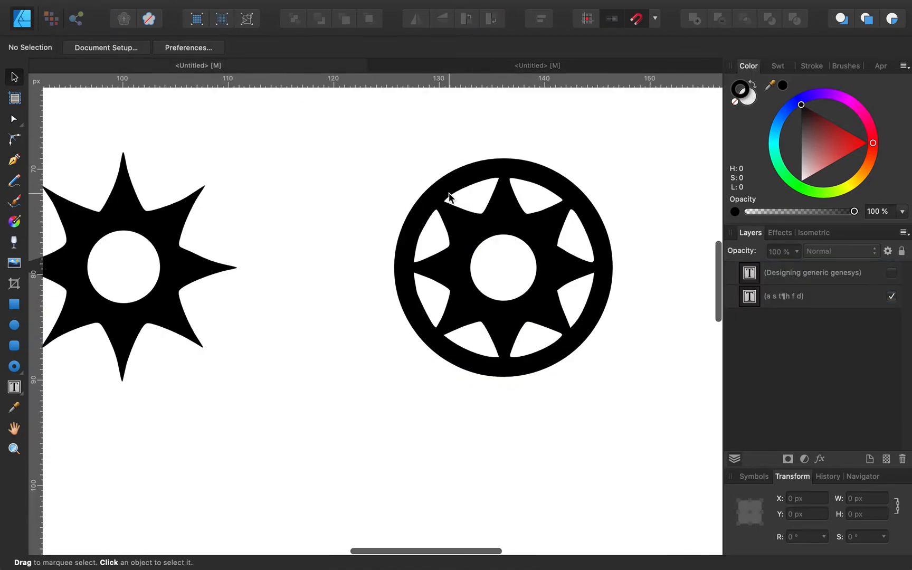
scroll(449, 196, "down", 5)
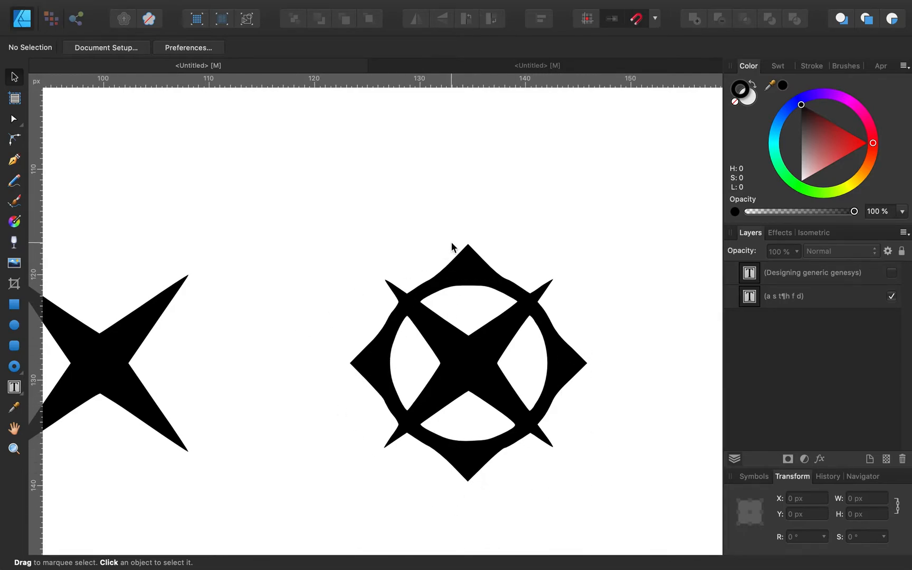
left_click(489, 72)
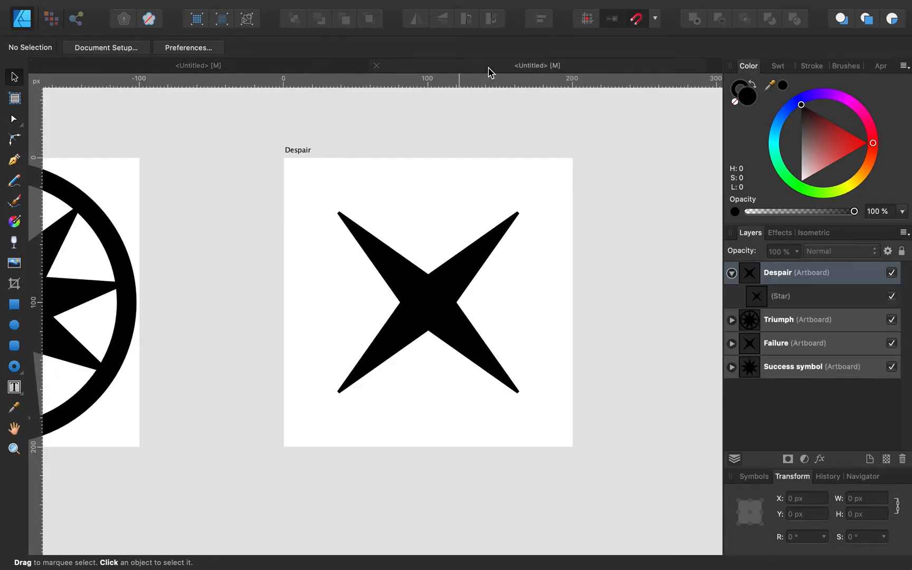
Step: Draw an unfilled 124.5 px square around the star and rotate it into a diamond
left_click(14, 303)
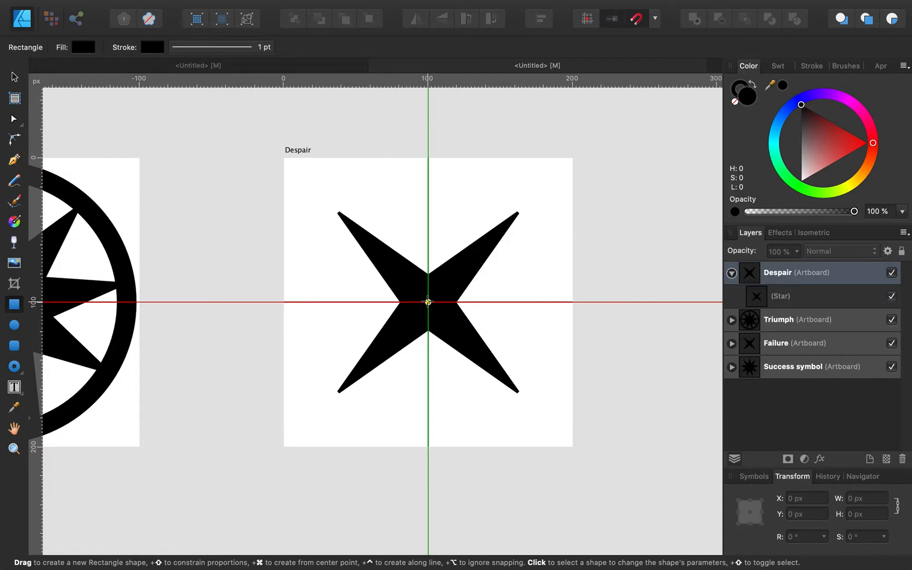
left_click_drag(429, 302, 321, 179)
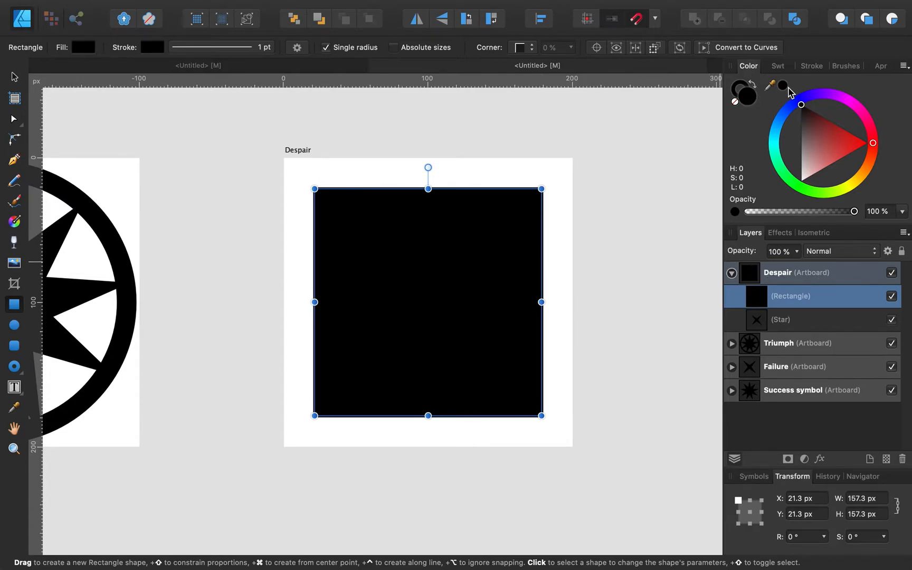
left_click(736, 102)
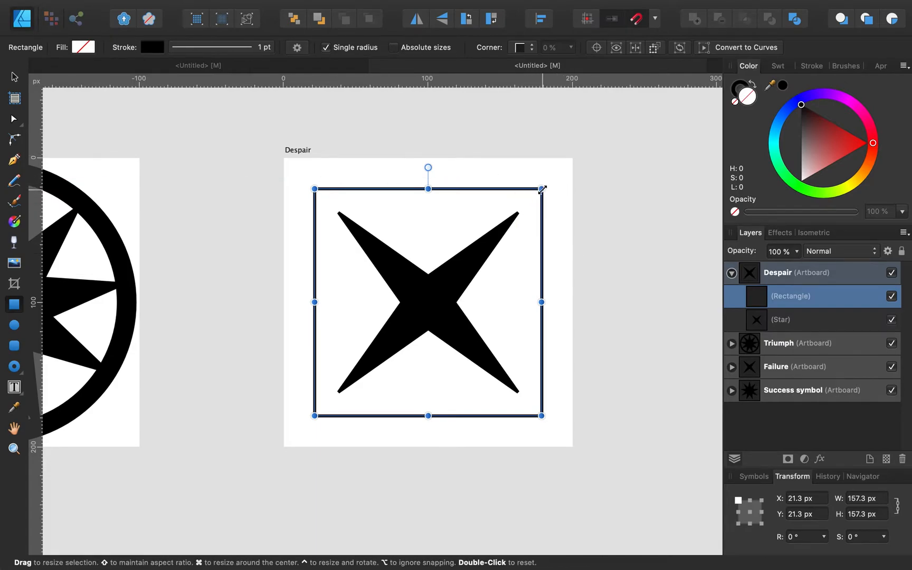
left_click_drag(542, 189, 518, 209)
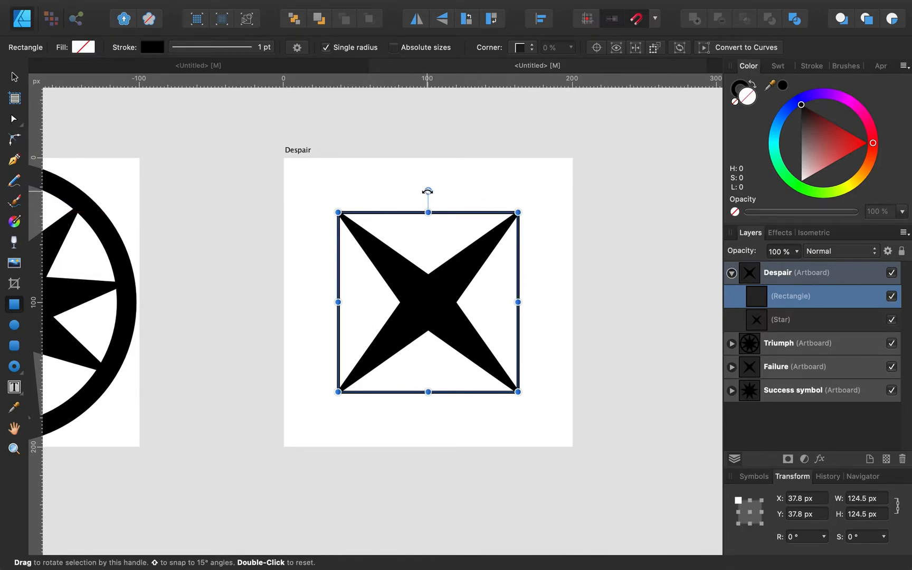
left_click_drag(429, 191, 496, 225)
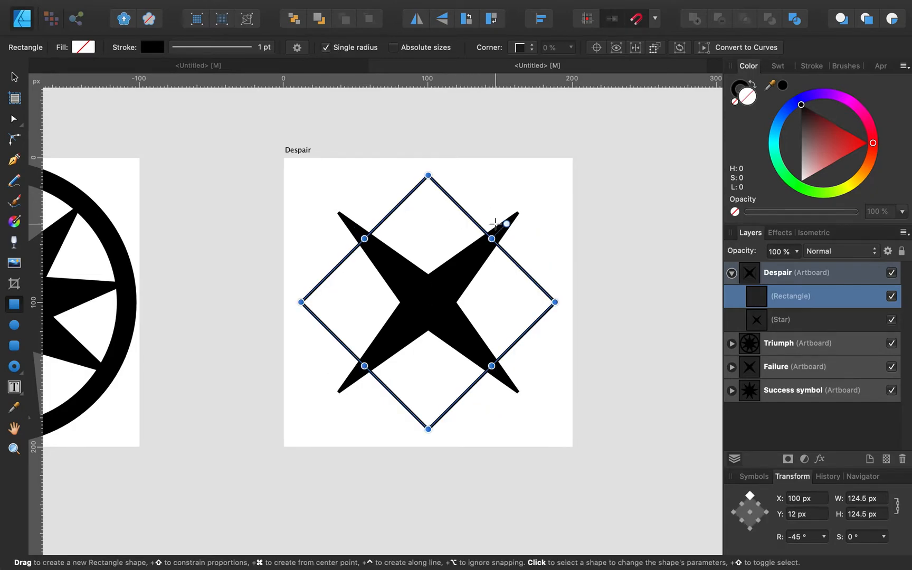
Step: Give the diamond a 5 pt black outline with mitred corners
left_click(812, 66)
left_click_drag(780, 107, 792, 105)
left_click(805, 142)
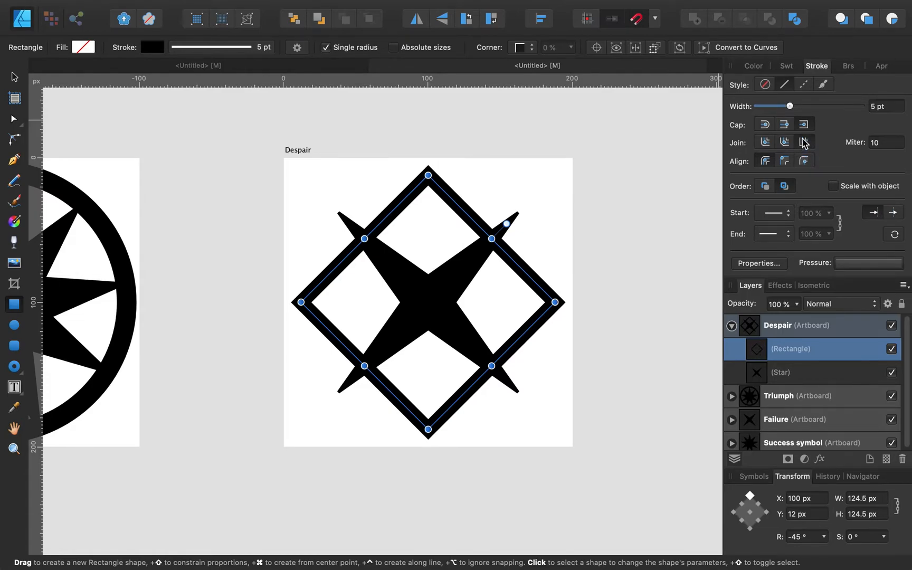
left_click(635, 230)
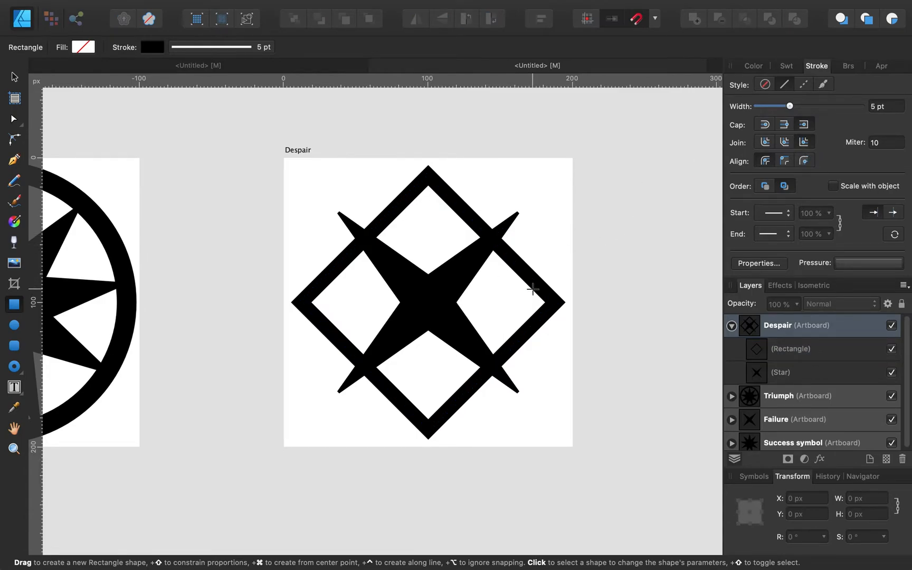
left_click(15, 77)
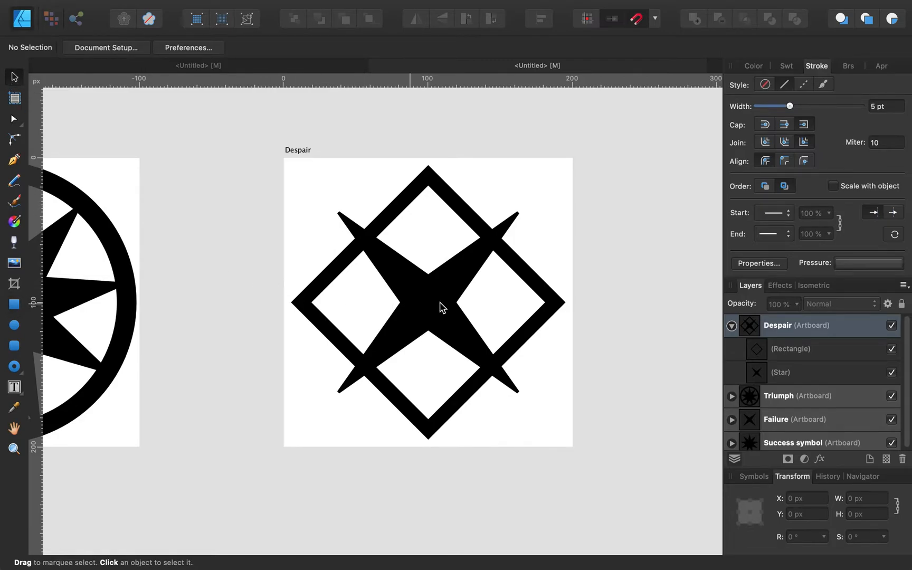
left_click(531, 287)
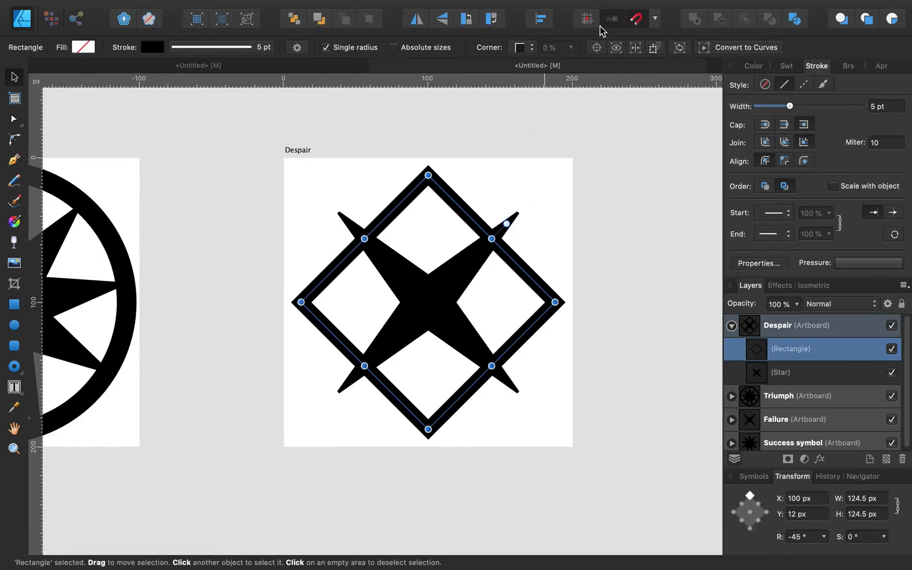
left_click(541, 20)
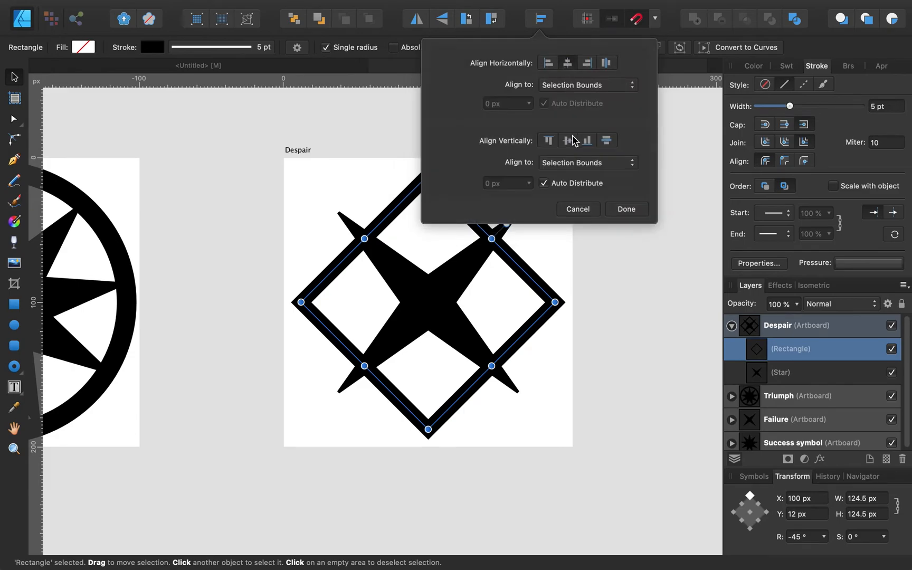
left_click(674, 275)
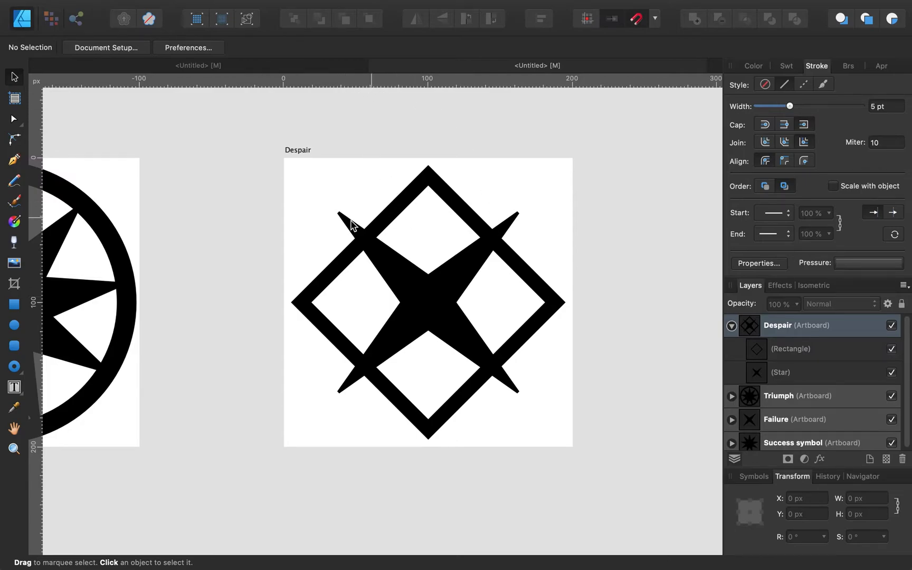
Step: Select the donut ring on the Triumph artboard and delete it
scroll(112, 264, "left", 10)
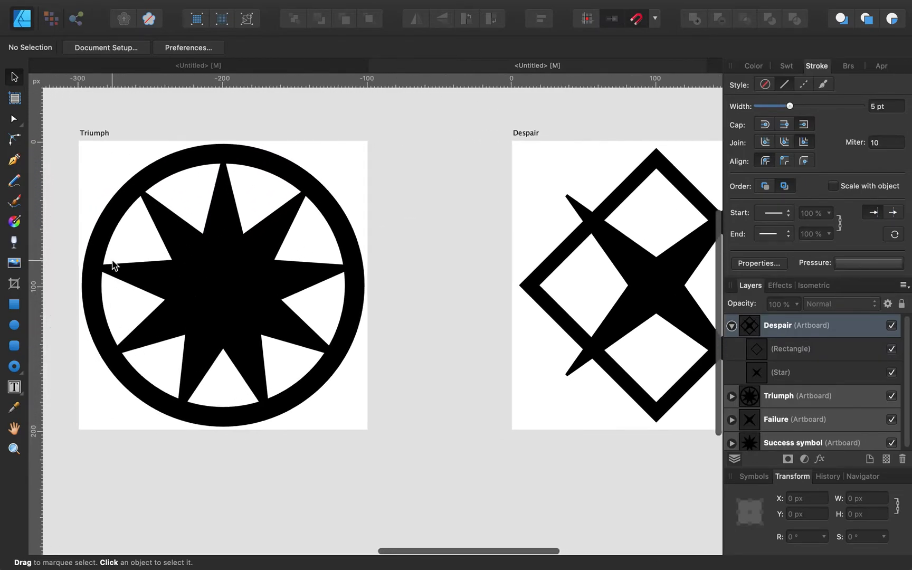
left_click(191, 168)
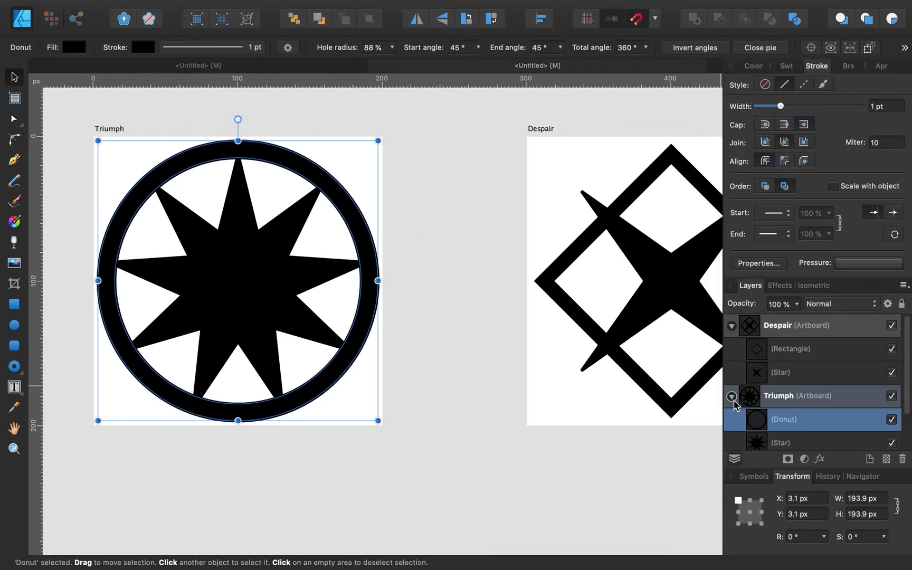
left_click(731, 325)
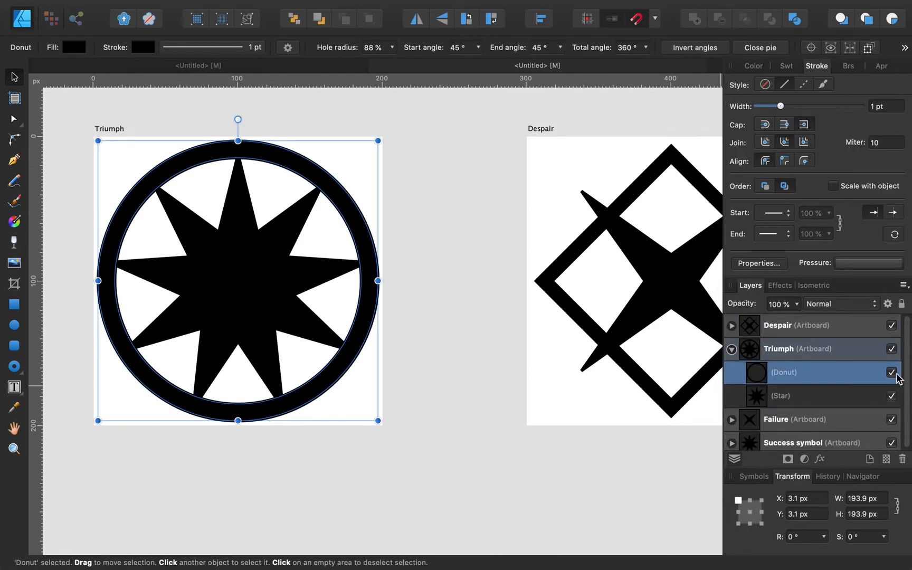
left_click(637, 381)
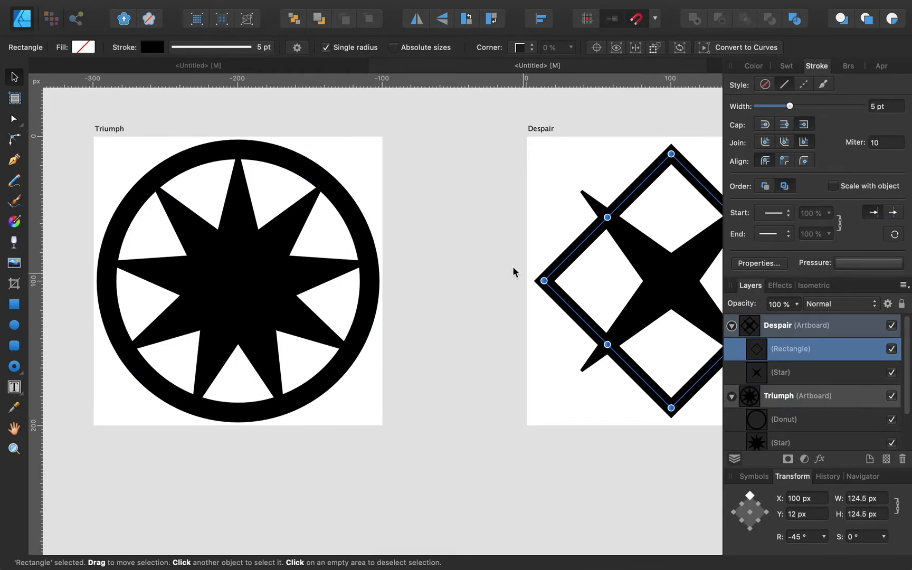
left_click(349, 223)
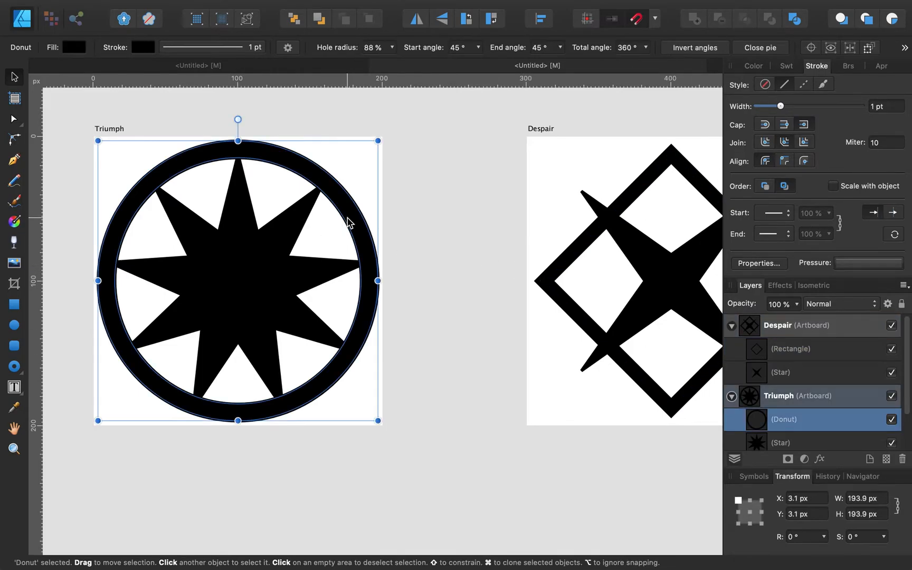
key("Delete")
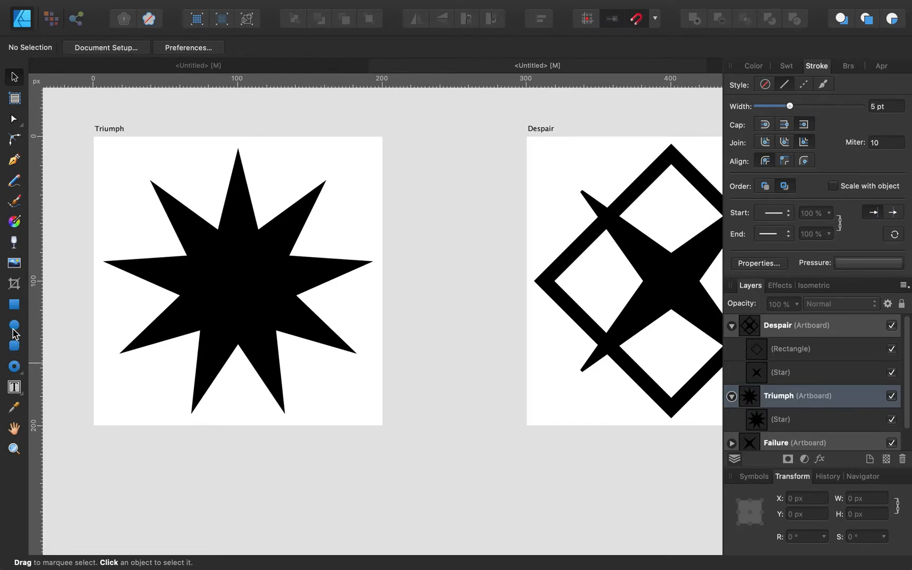
left_click(13, 328)
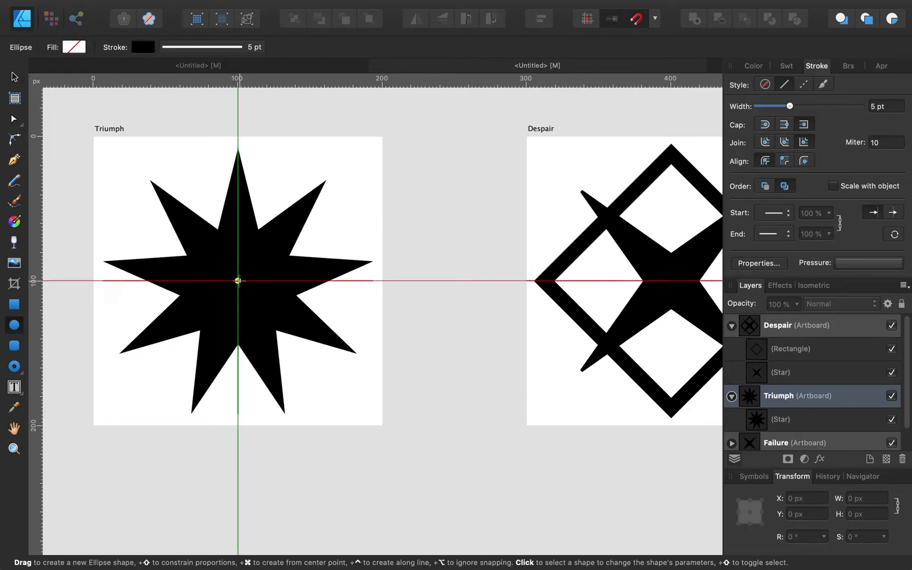
Step: Draw a 178 px circle from the star's centre and centre it horizontally and vertically
left_click_drag(238, 280, 139, 139)
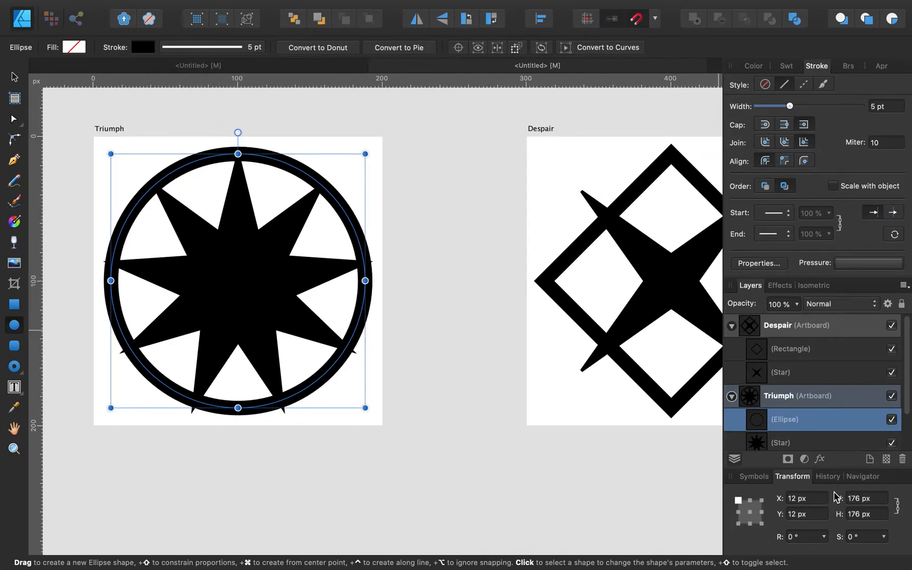
type("8")
key("Return")
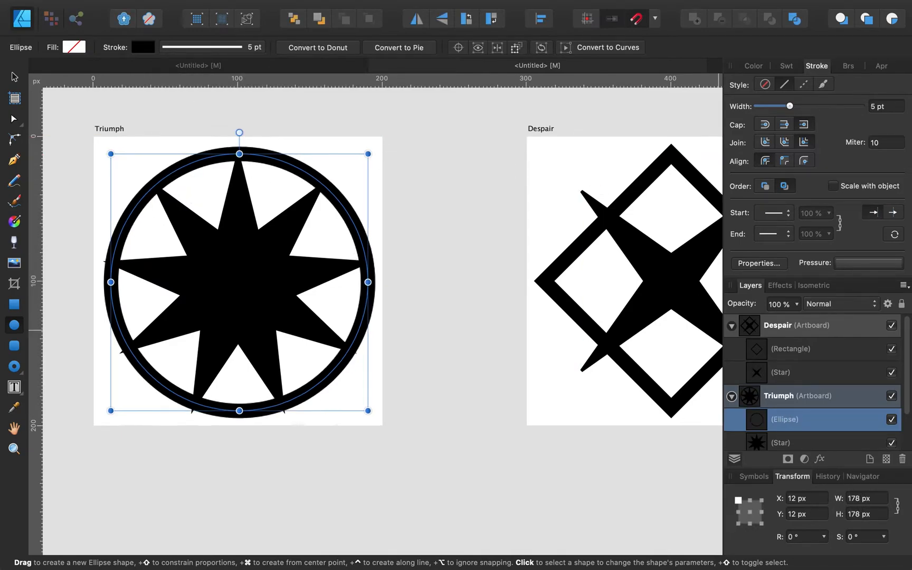
left_click(539, 21)
left_click(567, 62)
left_click(569, 140)
left_click(488, 271)
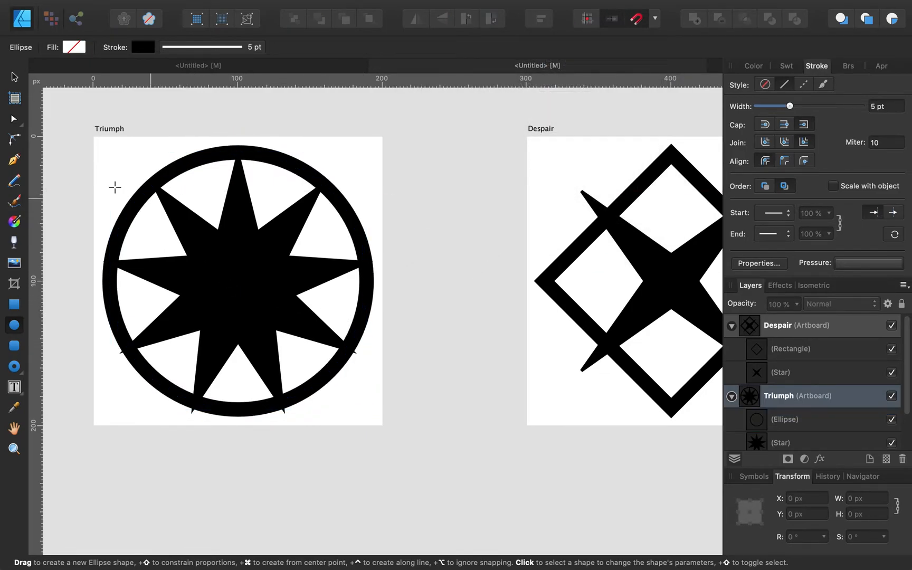
Step: Enlarge the circle to 181.1 px and recentre it on the star
left_click(15, 76)
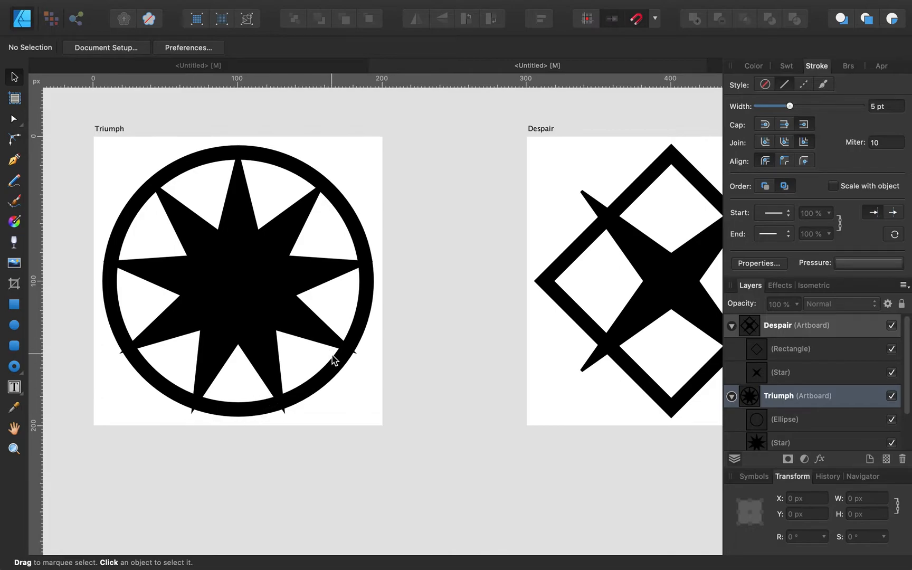
left_click(336, 372)
left_click_drag(366, 409, 371, 414)
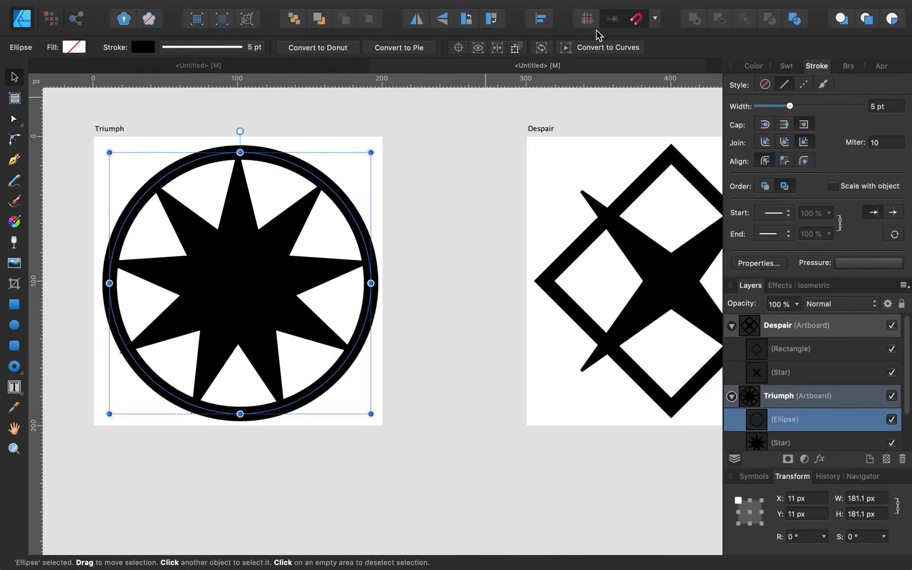
left_click(541, 19)
left_click(569, 63)
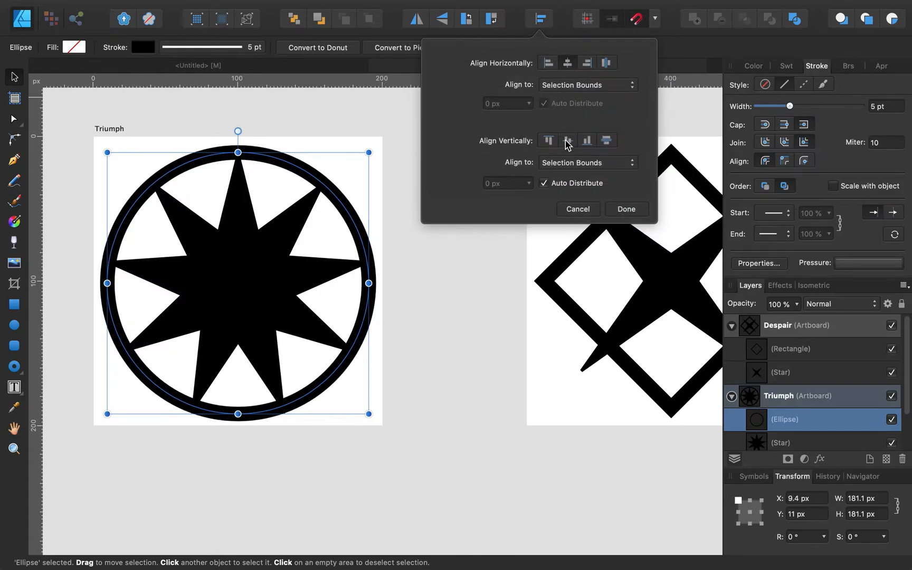
left_click(568, 141)
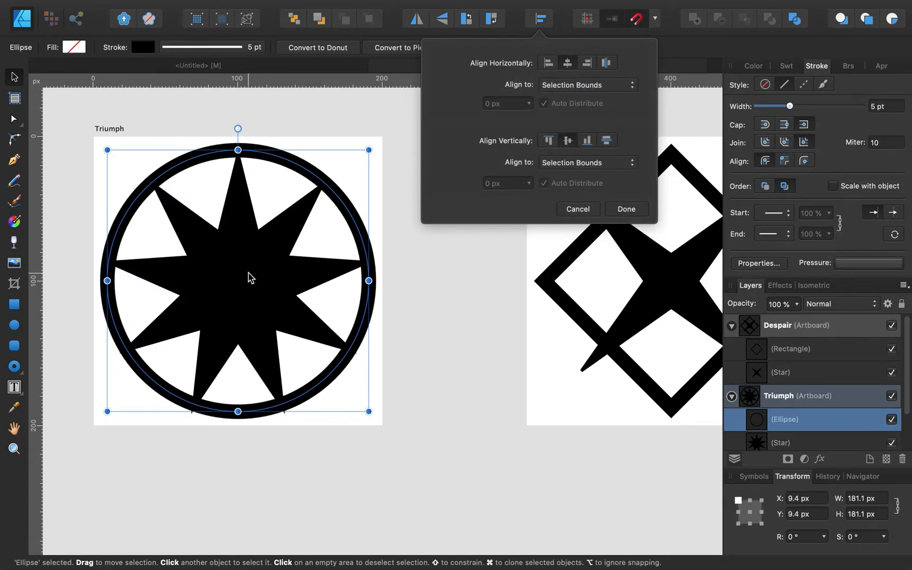
left_click(108, 152)
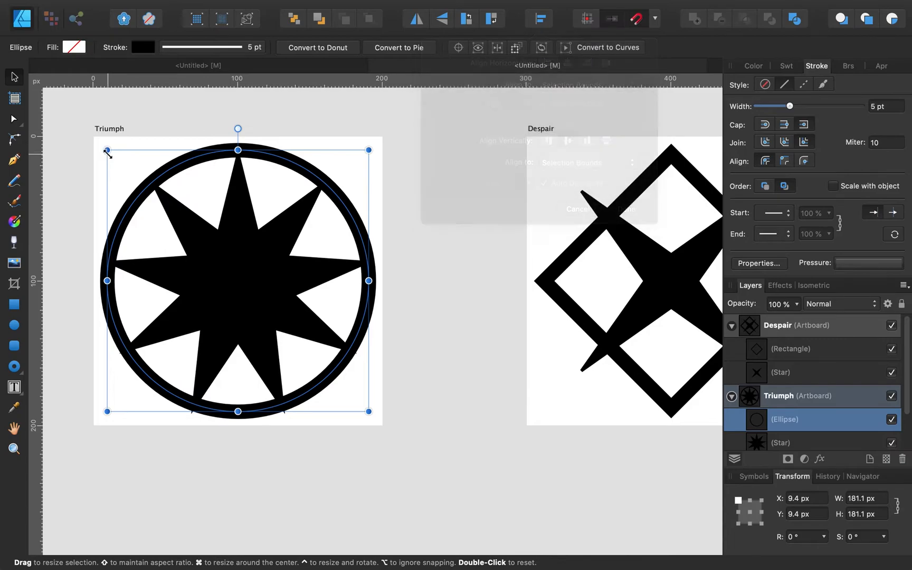
Step: Enlarge the circle around its centre to 187.1 px, then deselect it
left_click_drag(108, 152, 100, 145)
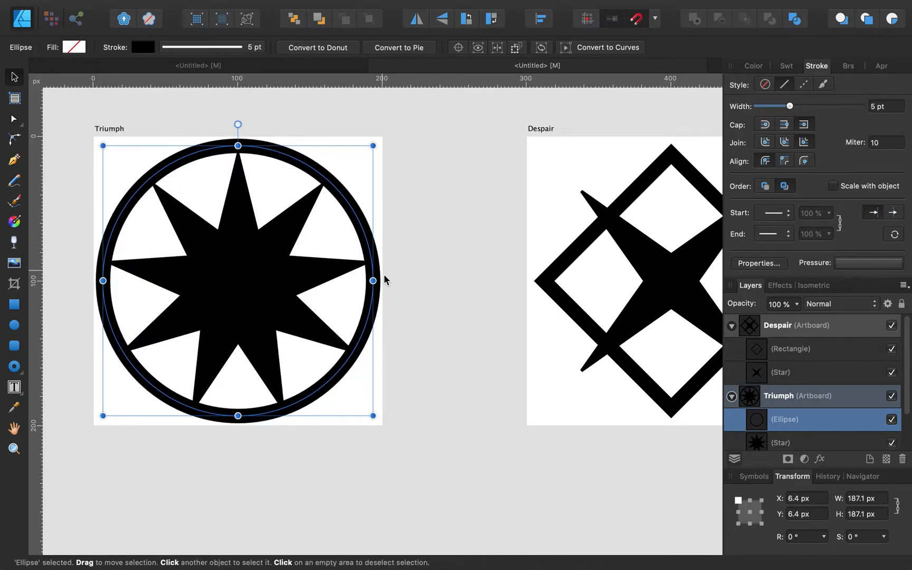
left_click(434, 316)
left_click(324, 193)
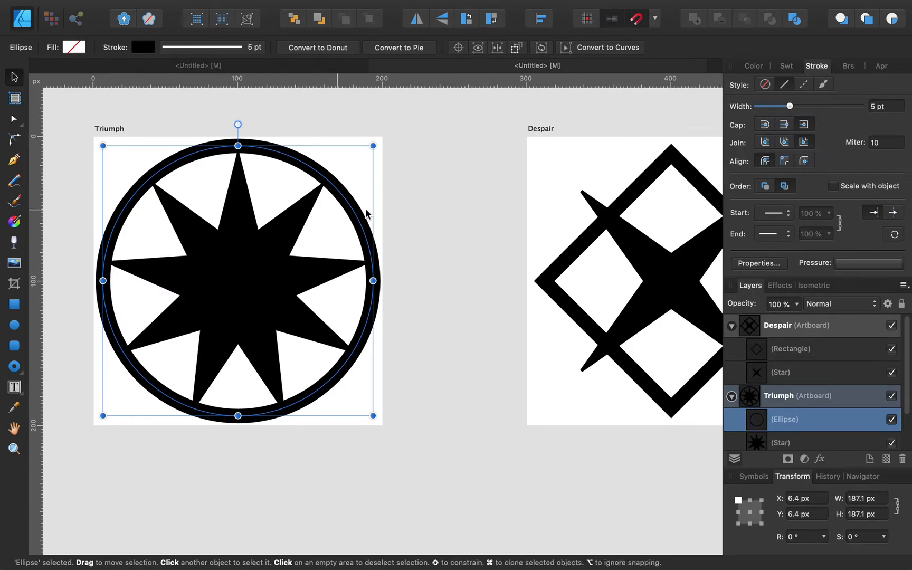
left_click(454, 210)
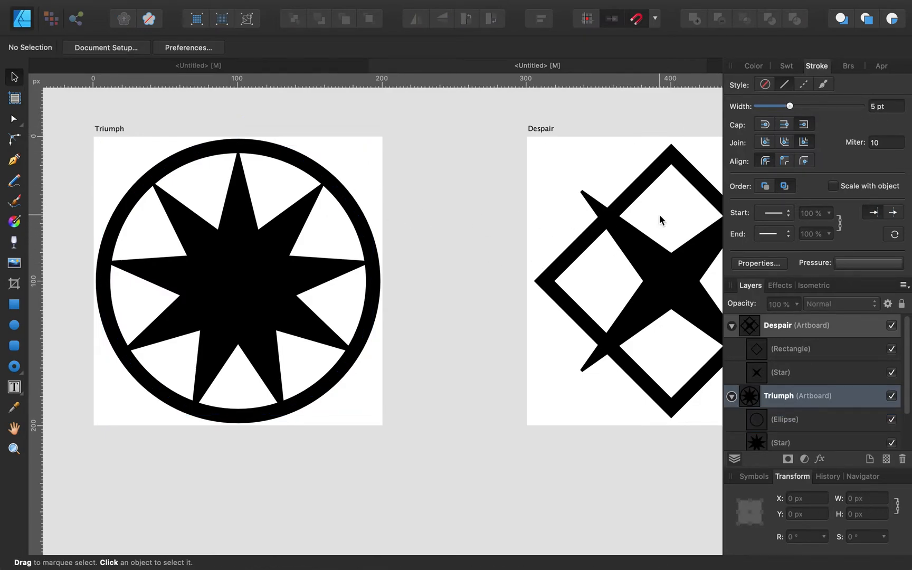
scroll(659, 215, "right", 5)
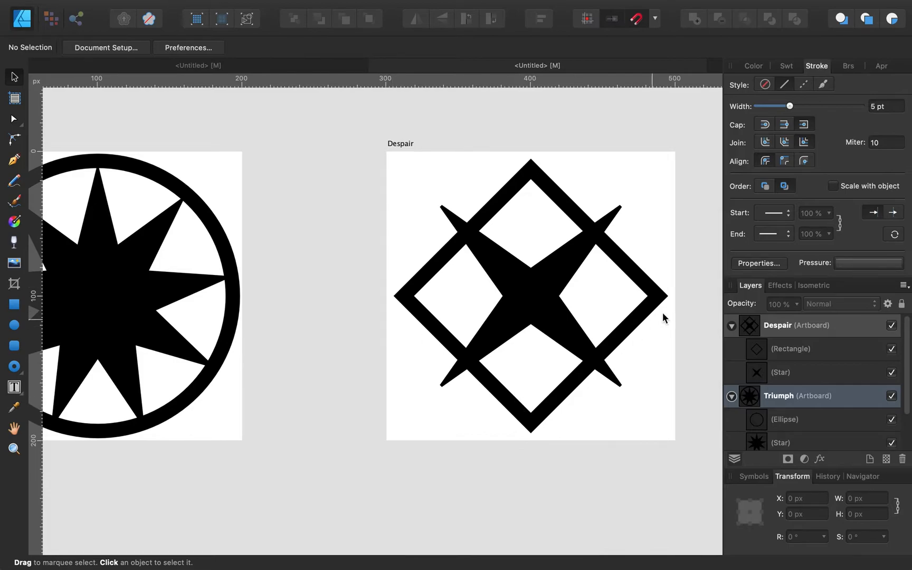
Step: Marquee-select Despair's diamond and star, try an enlargement, then undo back to 176 px
left_click(732, 326)
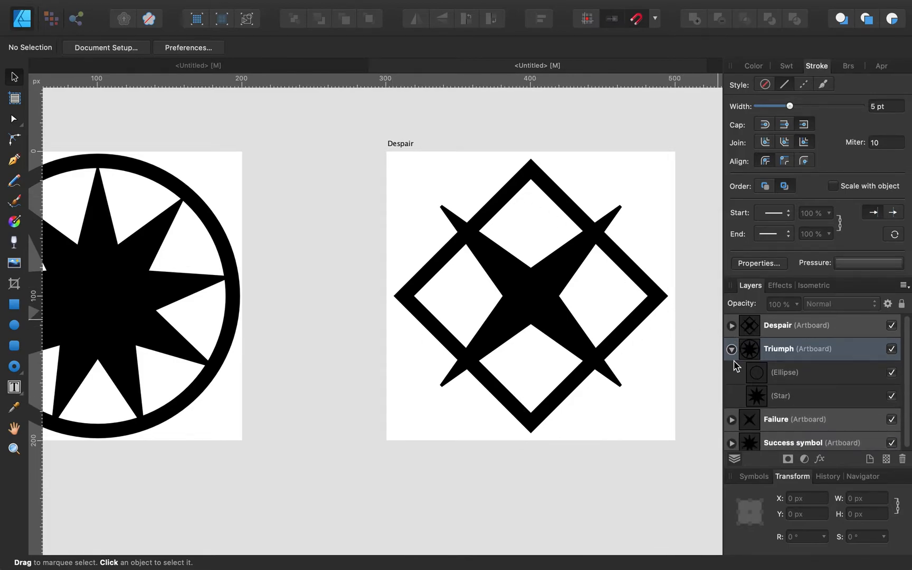
left_click(731, 350)
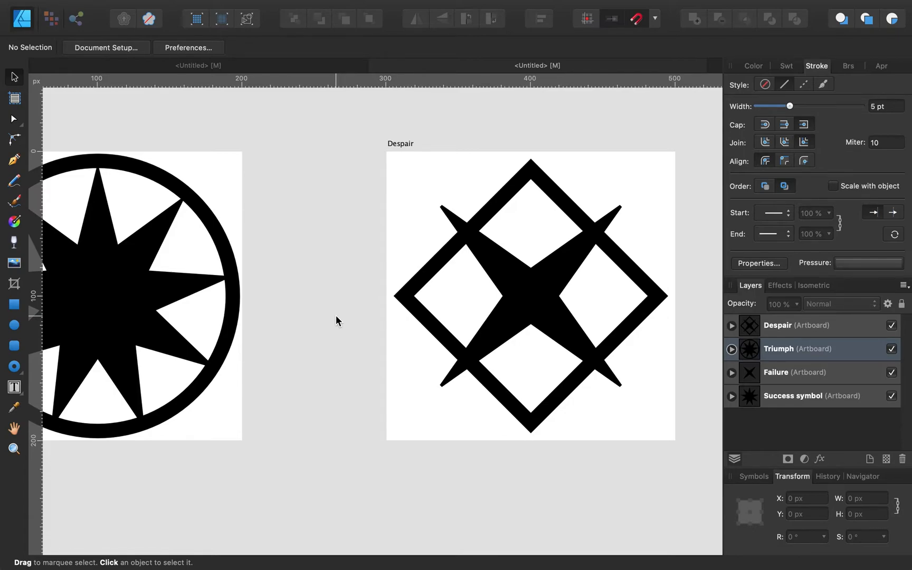
left_click(401, 299)
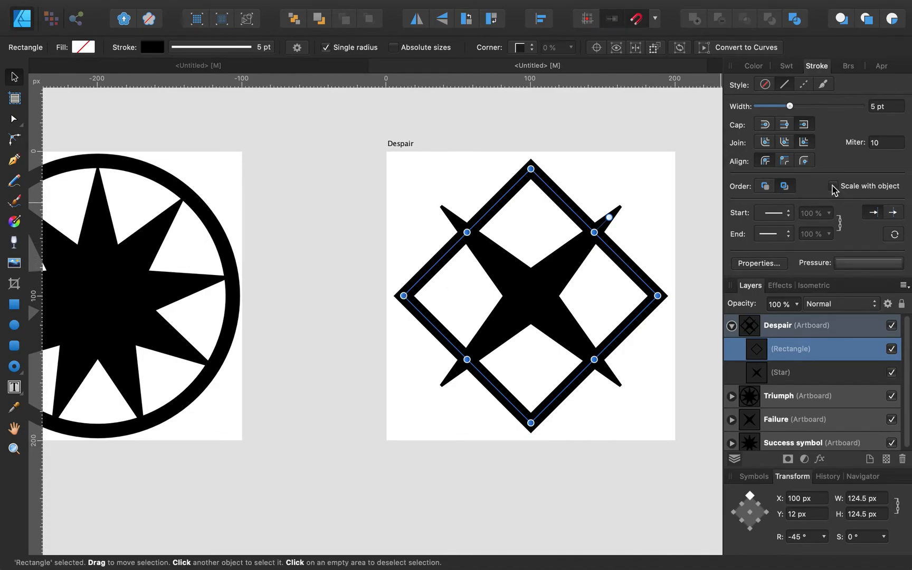
left_click_drag(344, 132, 708, 394)
scroll(694, 446, "right", 3)
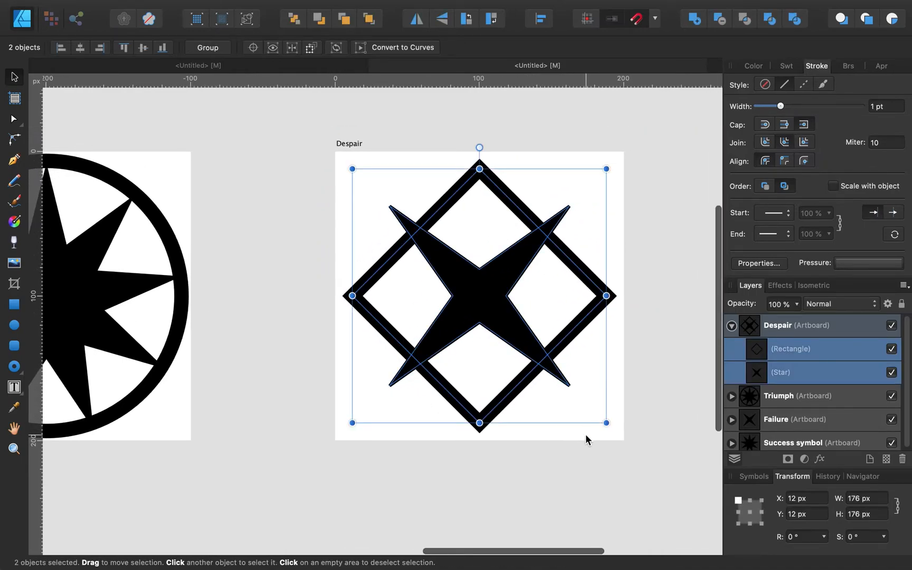
left_click_drag(607, 423, 483, 378)
key("super+z")
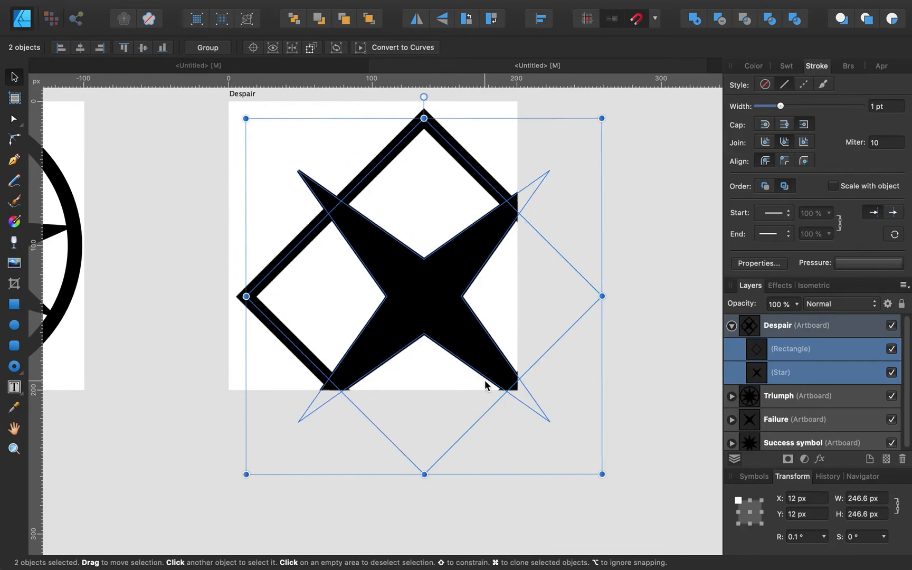
key("super+z")
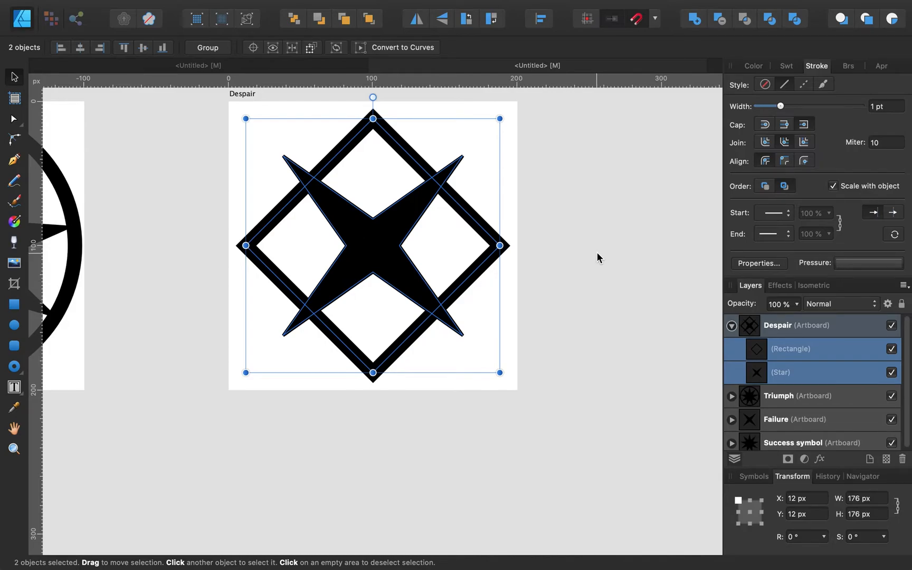
Step: Make the stroke scale with the object and resize Despair's diamond and star to about 180 px
left_click(833, 186)
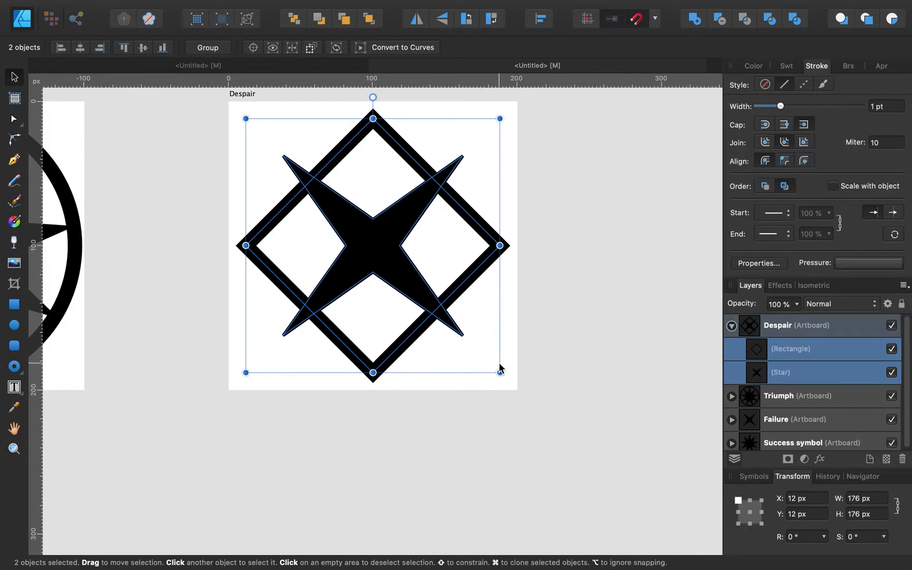
mouse_move(498, 368)
left_mouse_down()
mouse_move(326, 226)
mouse_move(491, 354)
mouse_move(501, 373)
left_mouse_up()
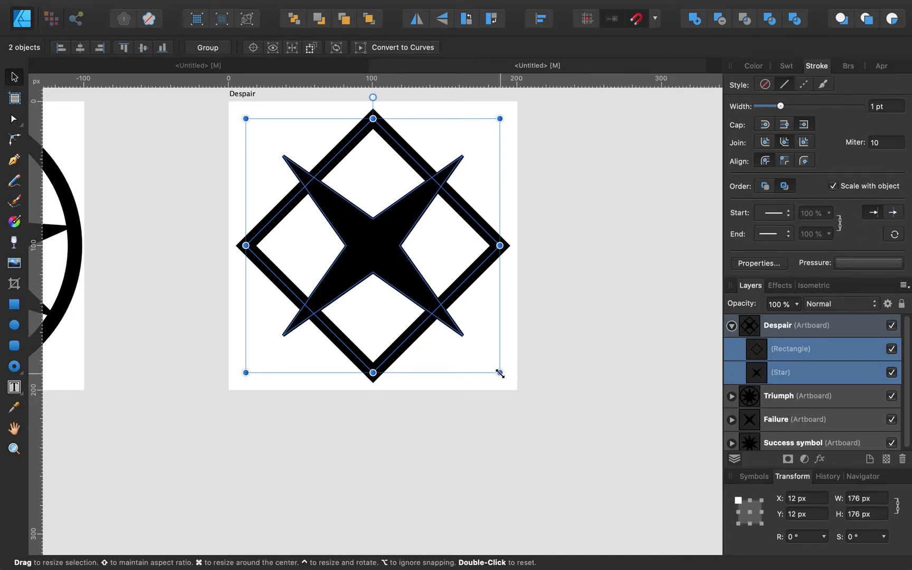
mouse_move(495, 367)
left_mouse_down()
mouse_move(289, 204)
mouse_move(507, 377)
left_mouse_up()
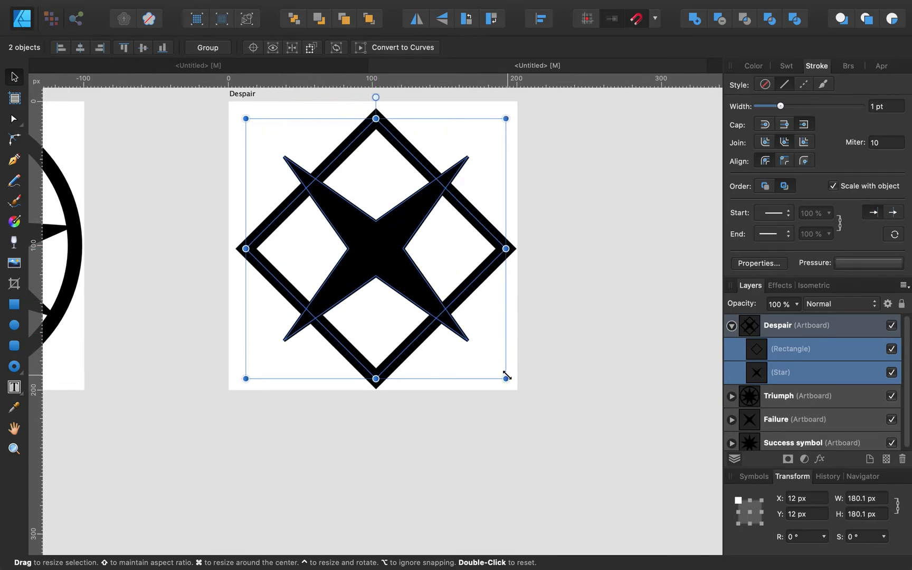
left_click(199, 309)
scroll(199, 309, "left", 10)
left_click(265, 213)
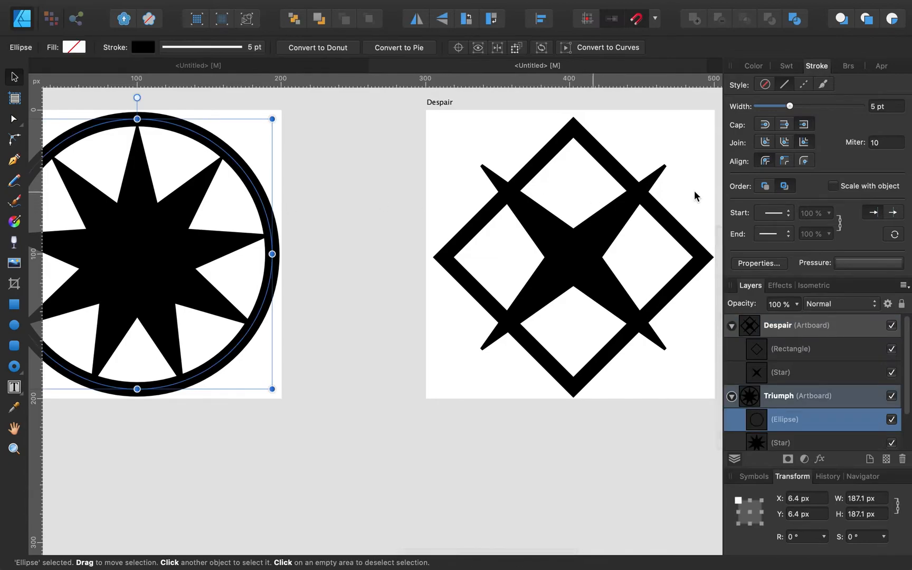
left_click(381, 241)
Step: Collapse the Triumph and Despair artboards' layer groups in the Layers panel
left_click(732, 397)
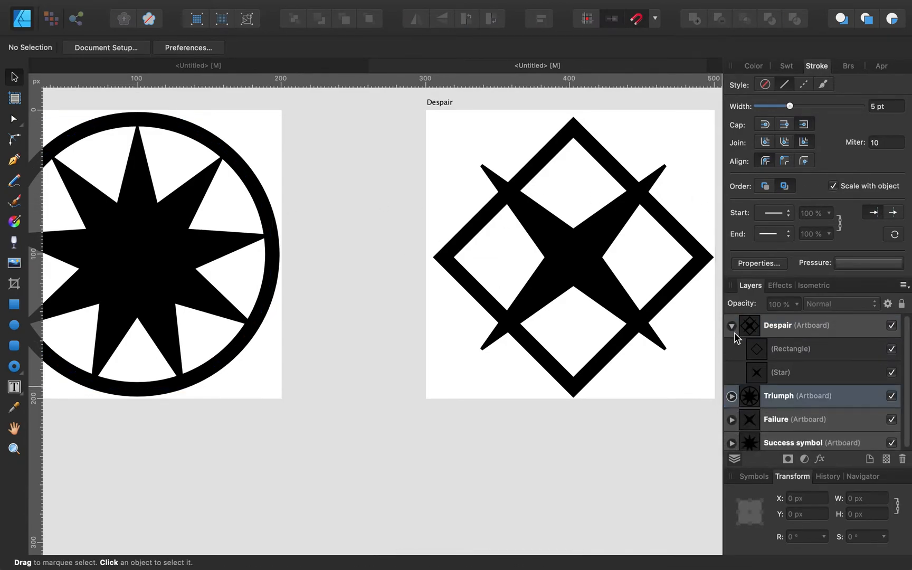
left_click(732, 325)
scroll(485, 385, "left", 10)
scroll(486, 387, "left", 5)
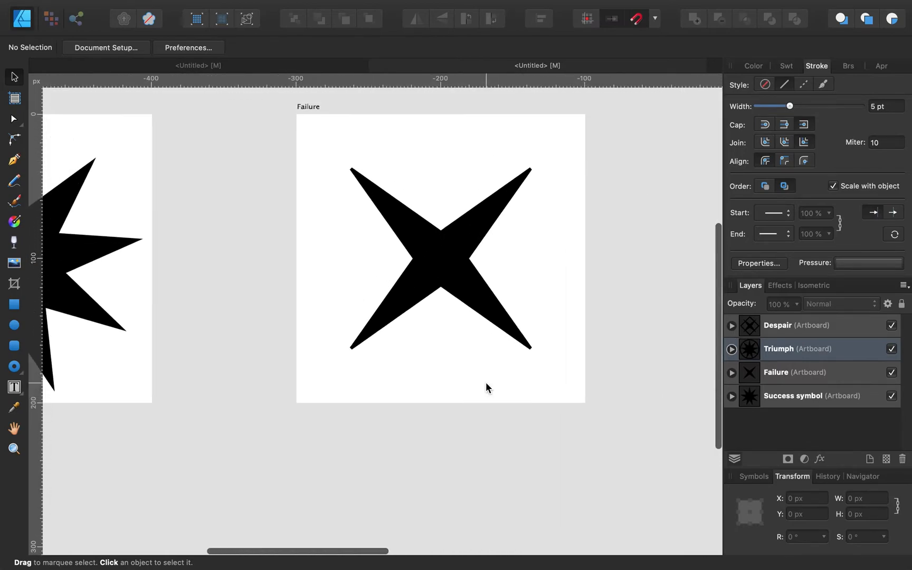
Step: Inspect the Failure artboard's four-point star and the Success symbol's nine-point star
left_click(464, 264)
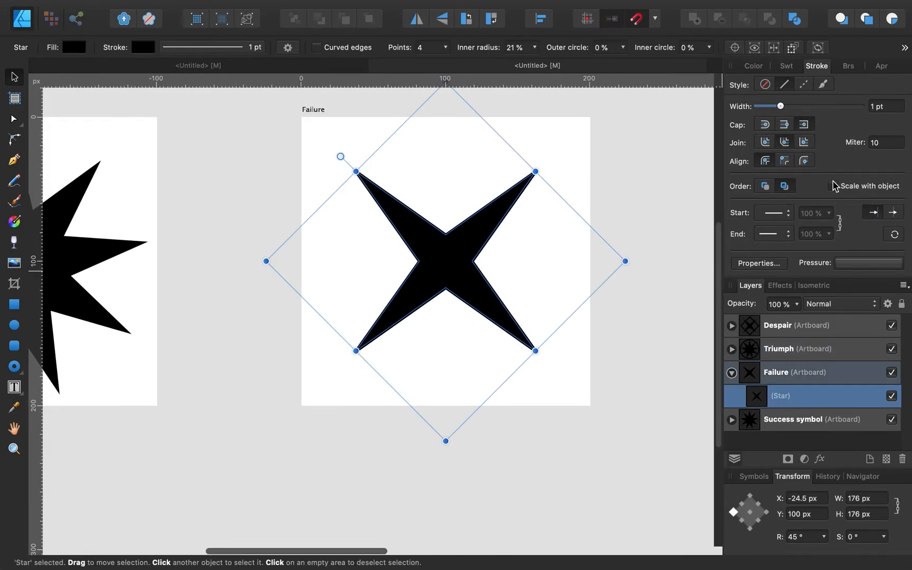
scroll(364, 254, "left", 5)
left_click(216, 246)
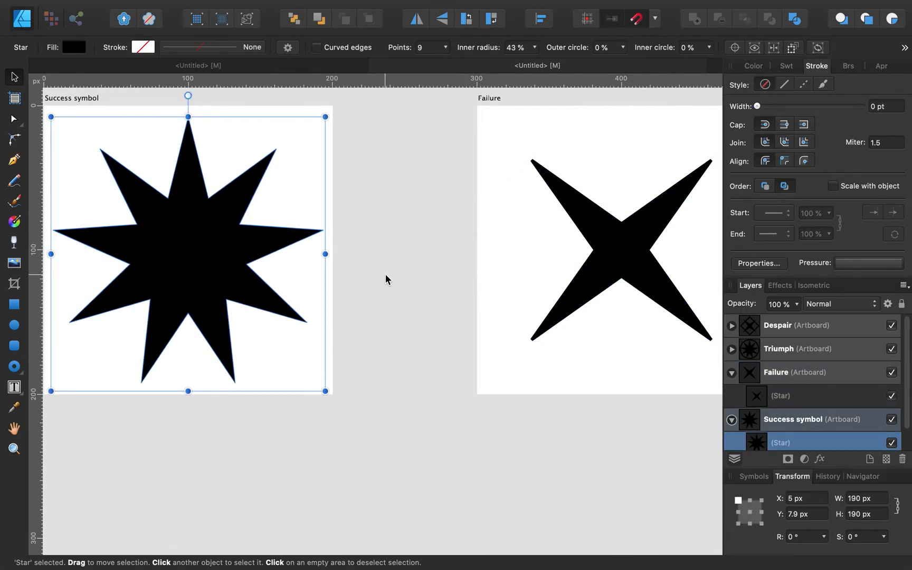
Step: Collapse the Success symbol and Failure artboard layers, deselect, and zoom out to all artboards
left_click(732, 419)
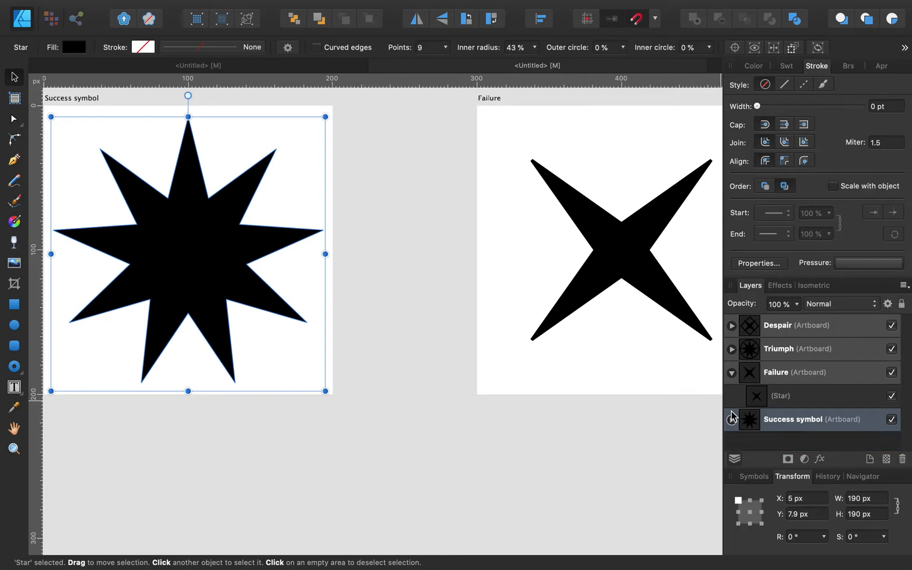
left_click(731, 373)
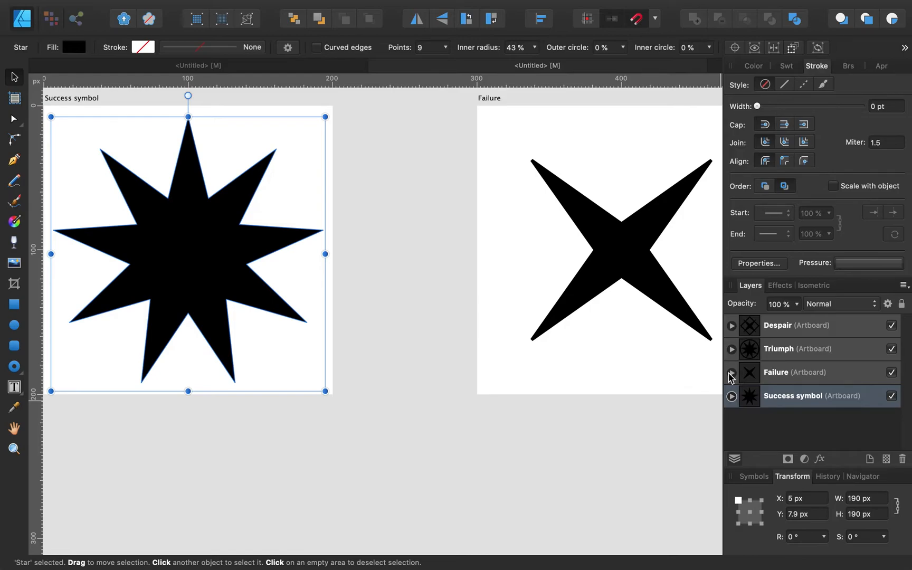
left_click(519, 381)
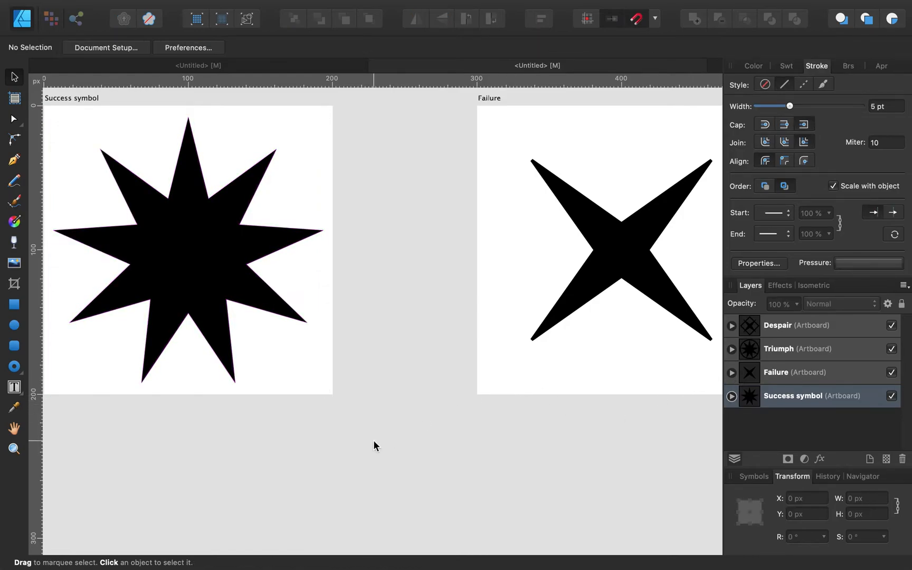
key("super+0")
Step: Marquee-select the Triumph and Despair artboards and drag them beneath Success symbol and Failure
scroll(373, 439, "down", 3)
scroll(373, 438, "right", 3)
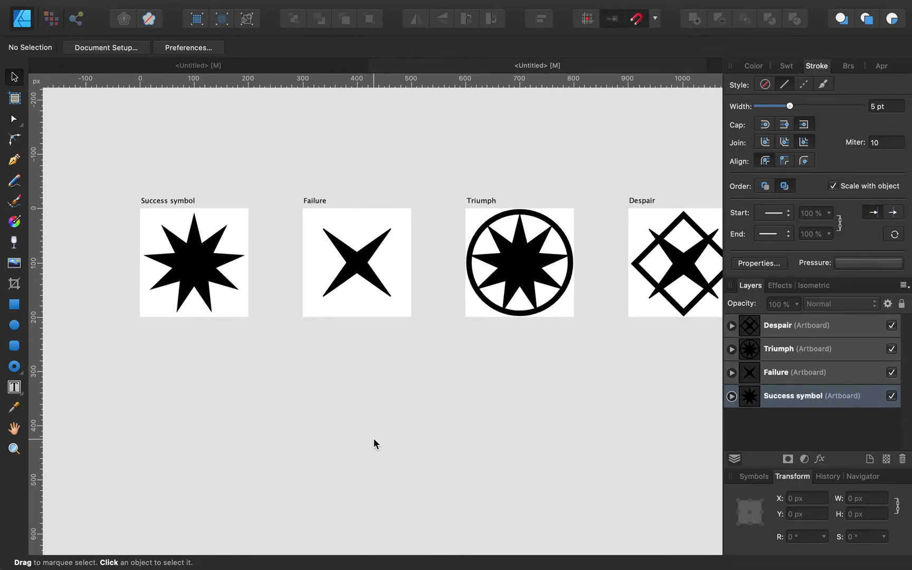
scroll(373, 438, "down", 2)
scroll(375, 402, "right", 2)
scroll(376, 401, "down", 1)
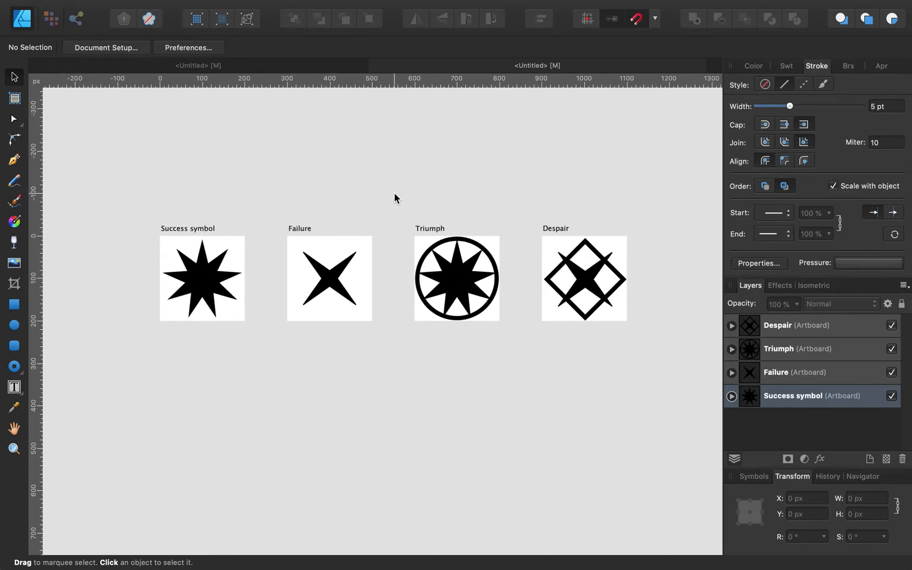
left_click_drag(394, 192, 655, 378)
left_click_drag(525, 299, 269, 408)
left_click(434, 346)
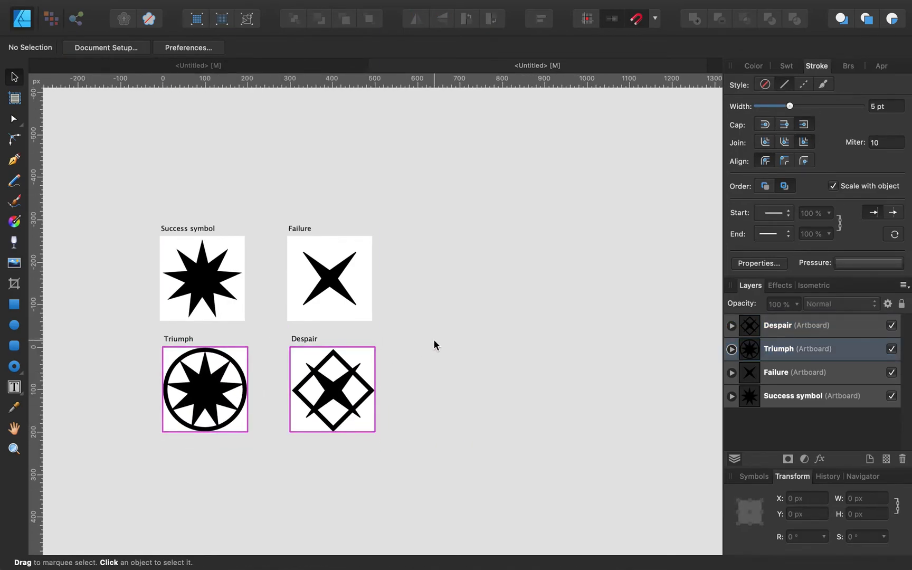
left_click(8, 107)
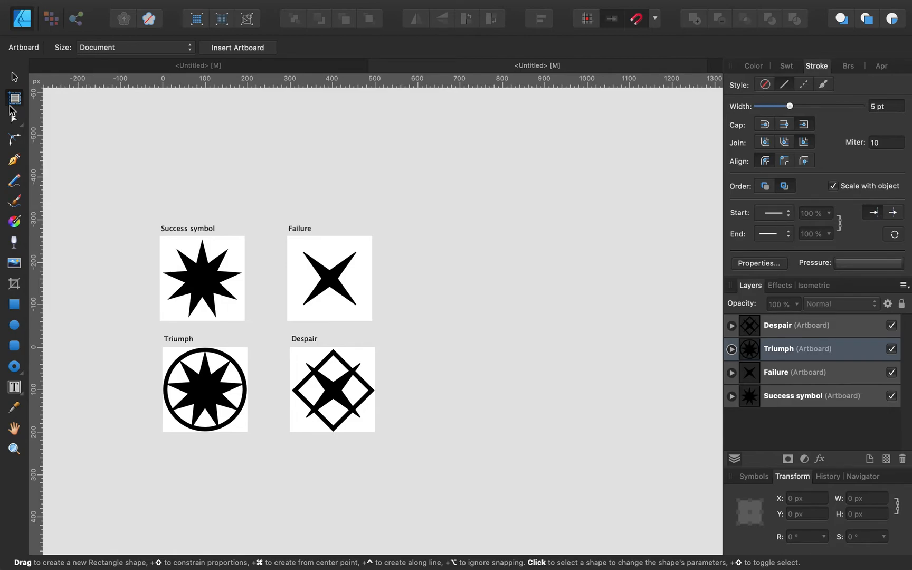
Step: Insert a new 200 px artboard and position it above the Failure artboard
left_click(248, 48)
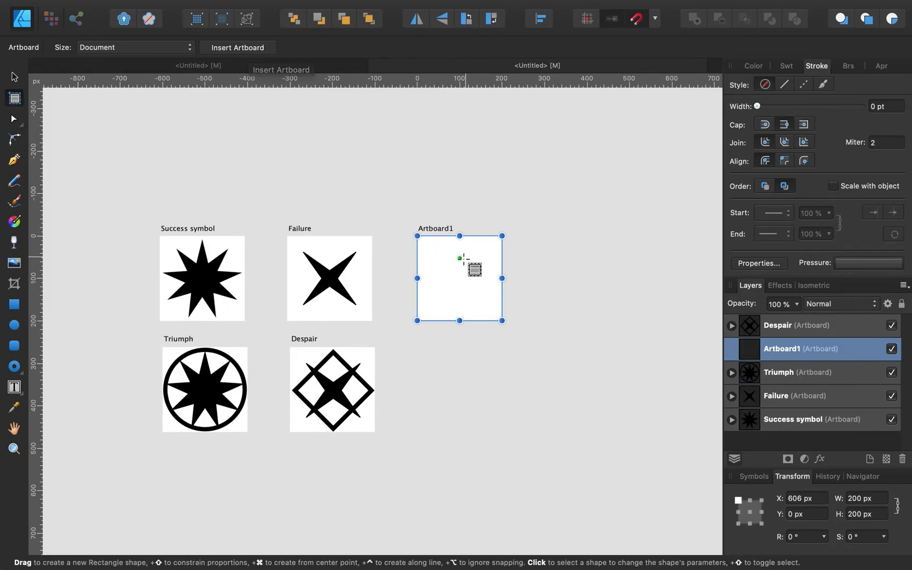
left_click(15, 78)
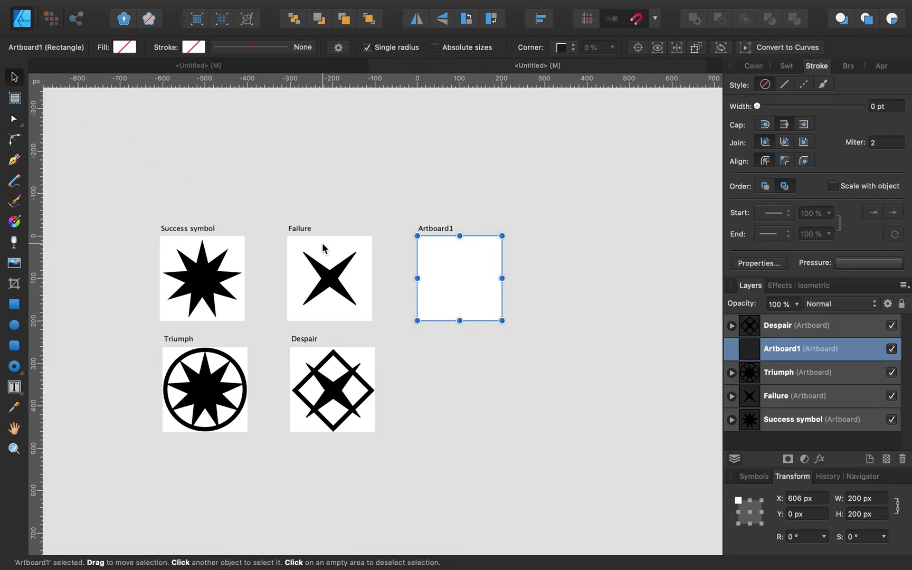
scroll(467, 267, "up", 2)
scroll(467, 267, "left", 2)
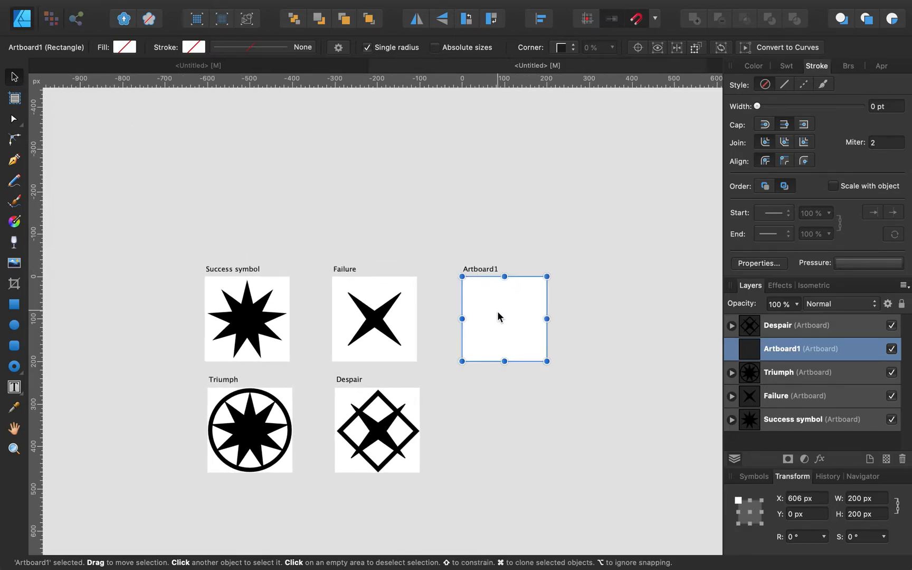
left_click_drag(502, 320, 245, 198)
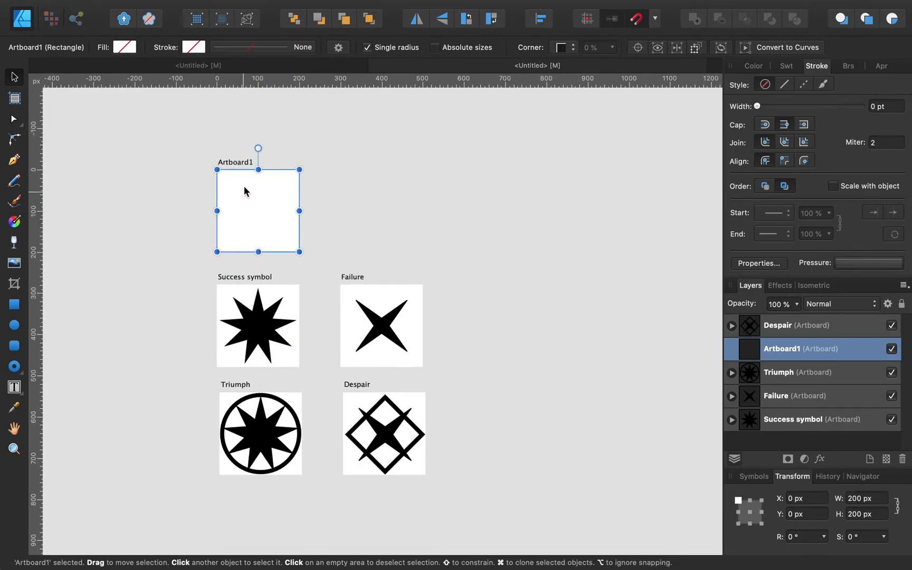
double_click(795, 349)
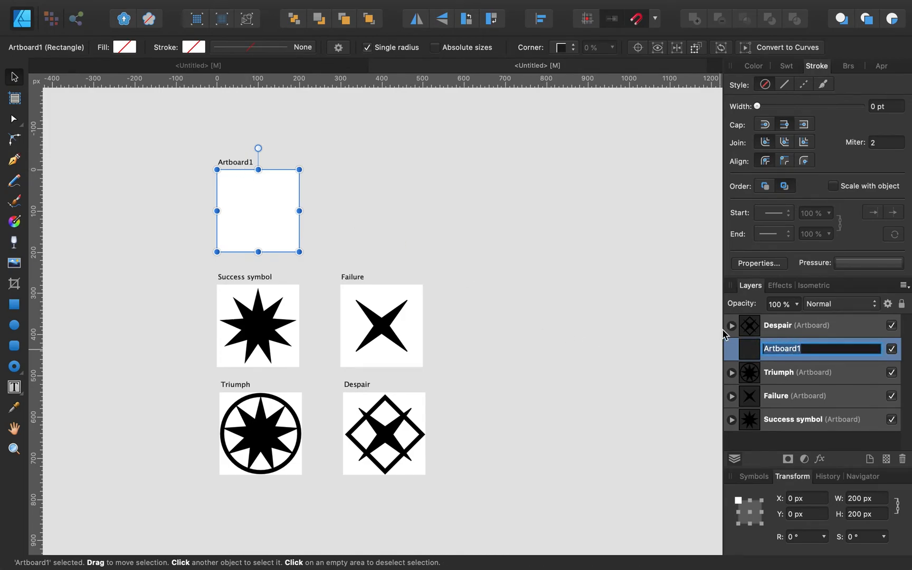
left_click_drag(251, 209, 373, 211)
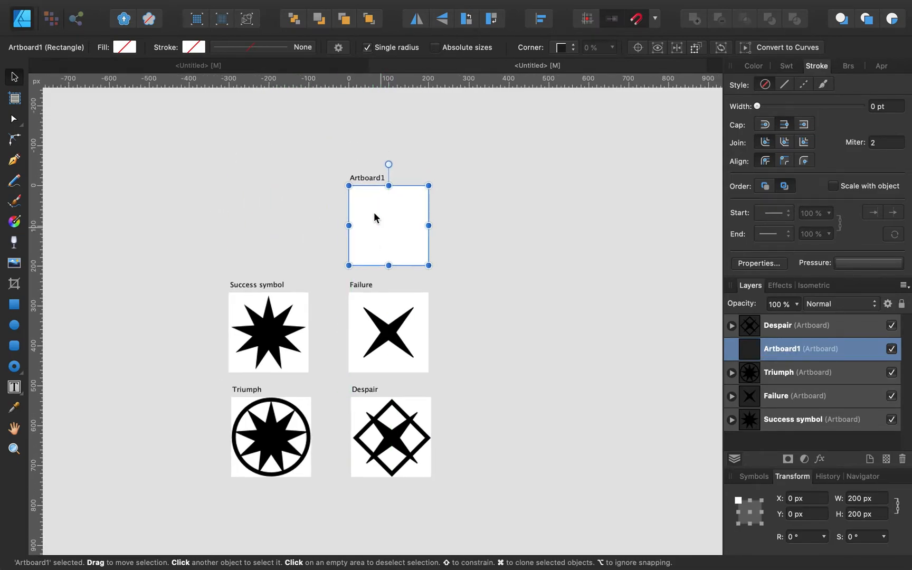
Step: Rename the new artboard to 'Threat' in the Layers panel
key("super+alt+0")
double_click(776, 355)
type("T")
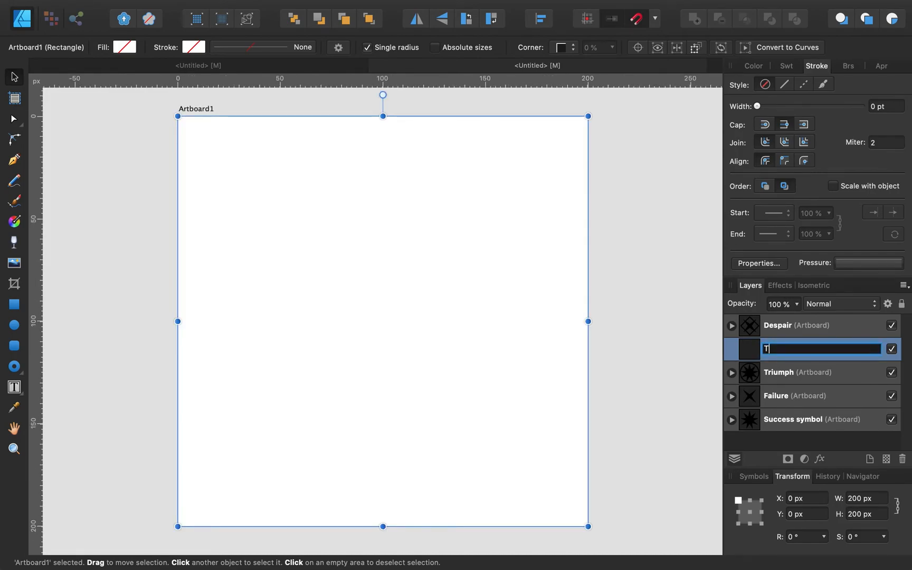
type("hreat")
key("Return")
Step: Switch to the first Untitled document with the reference symbols
left_click(314, 67)
scroll(287, 309, "left", 15)
scroll(287, 309, "down", 2)
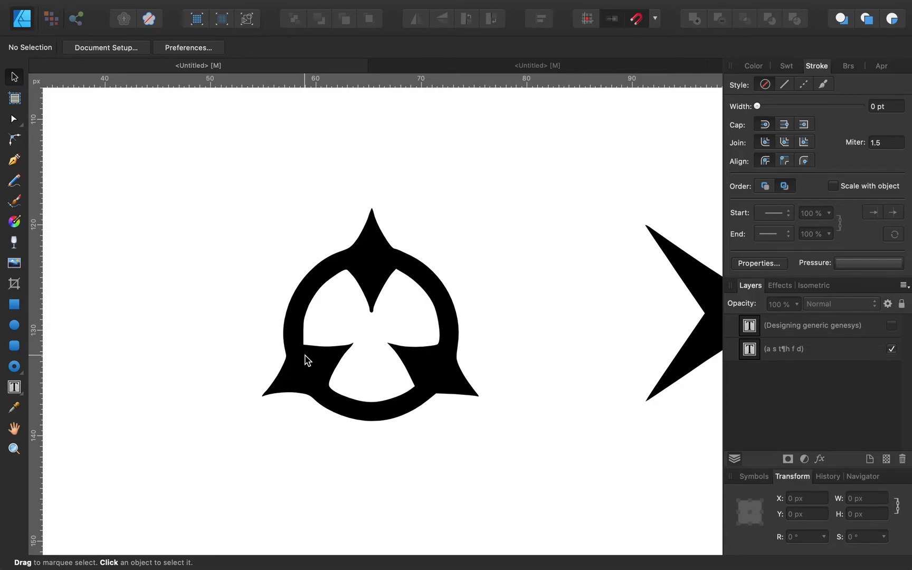
Step: Return to the second Untitled document showing the five icon artboards and empty Threat artboard
left_click(572, 69)
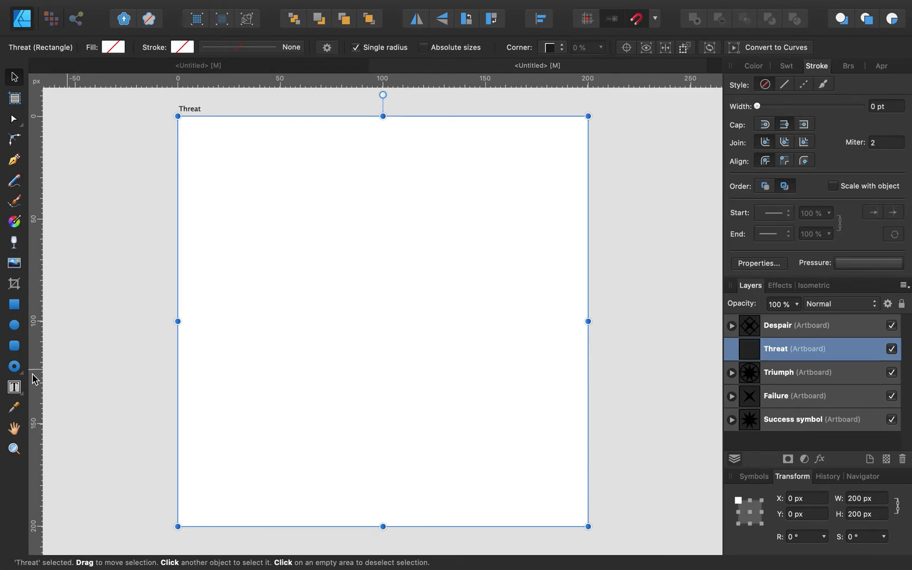
Step: Draw a star on the Threat artboard with the Star Tool and reduce it to 3 points
left_click(15, 372)
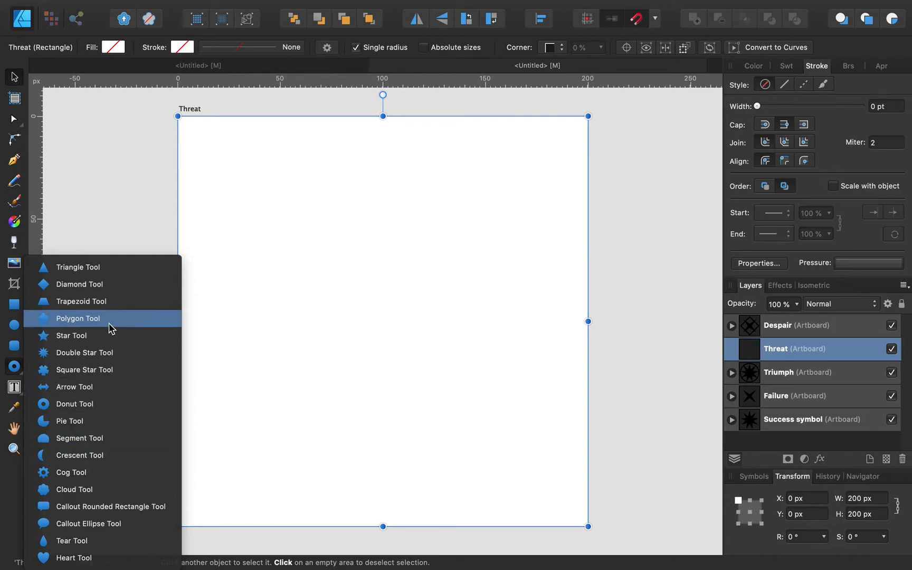
left_click(112, 337)
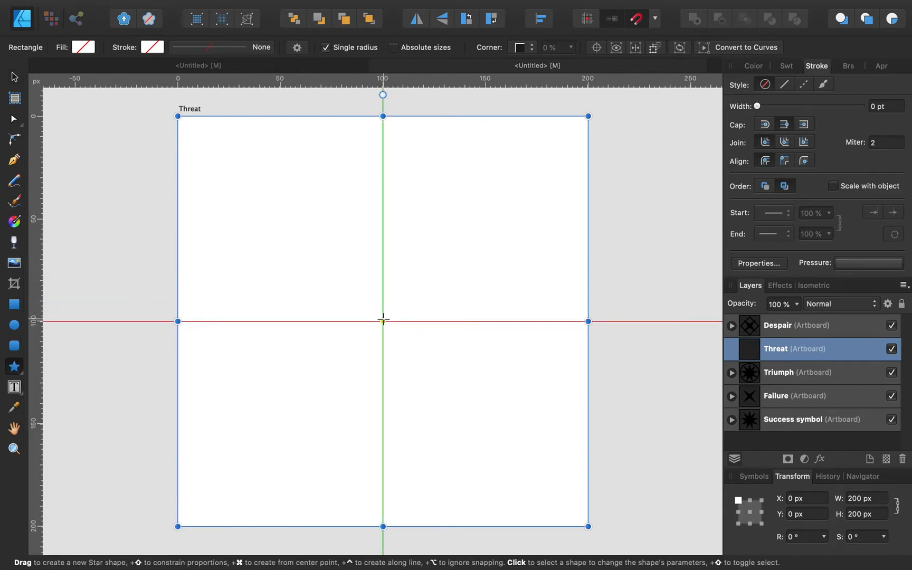
left_click_drag(384, 319, 216, 127)
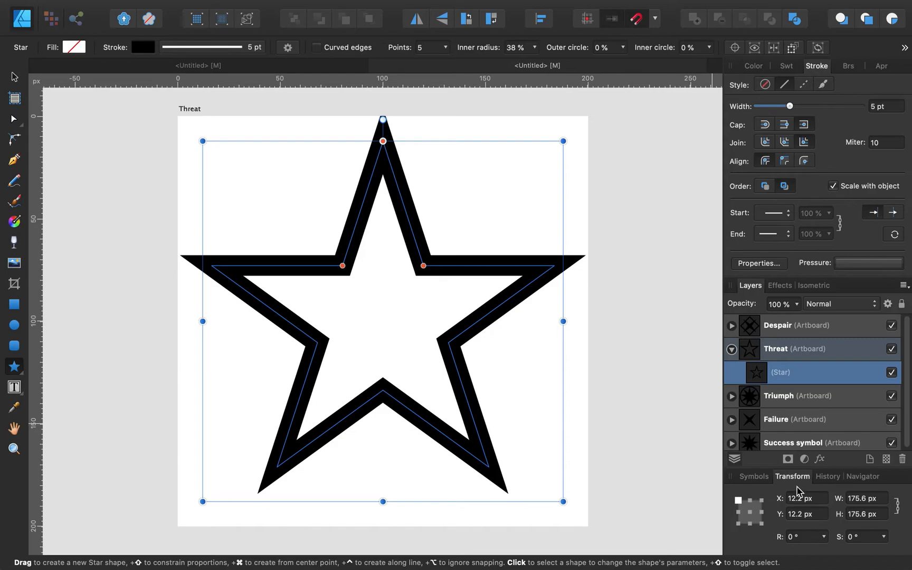
left_click_drag(201, 141, 216, 155)
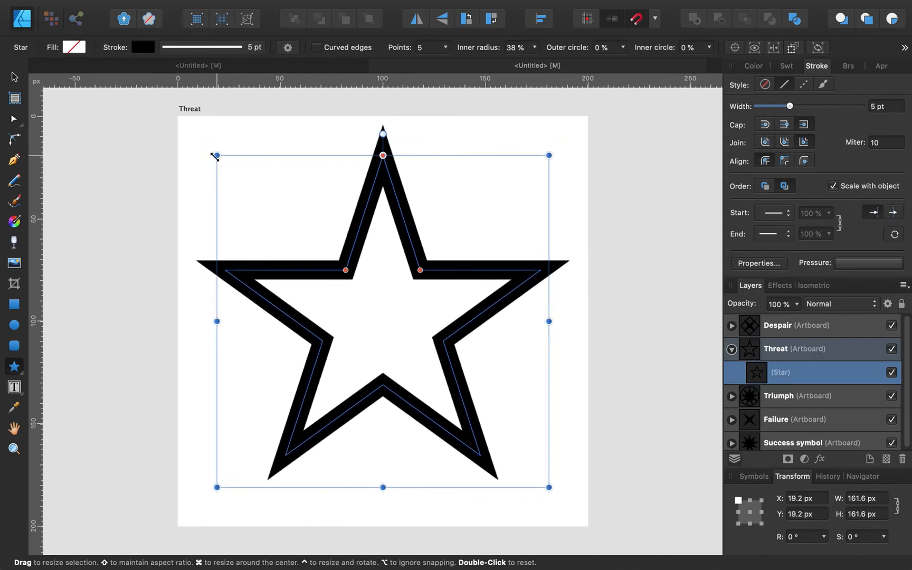
left_click(446, 47)
left_click_drag(445, 66, 441, 67)
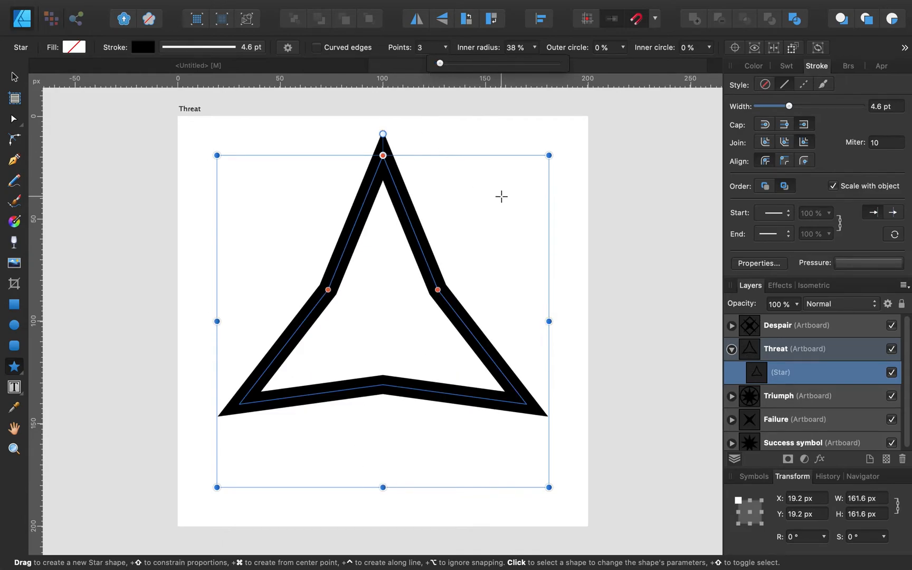
Step: Set the star's inner radius to 26%
left_click(658, 190)
left_click(14, 78)
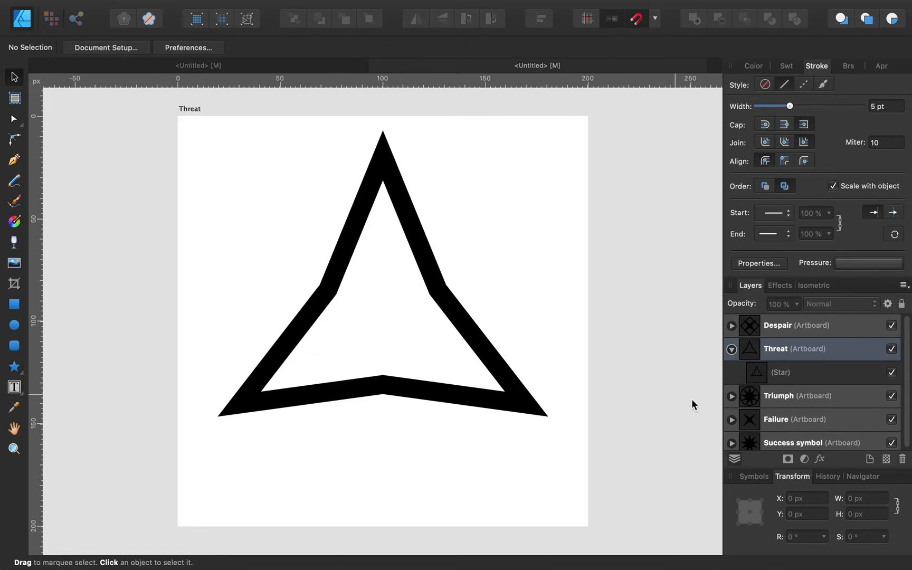
left_click(388, 181)
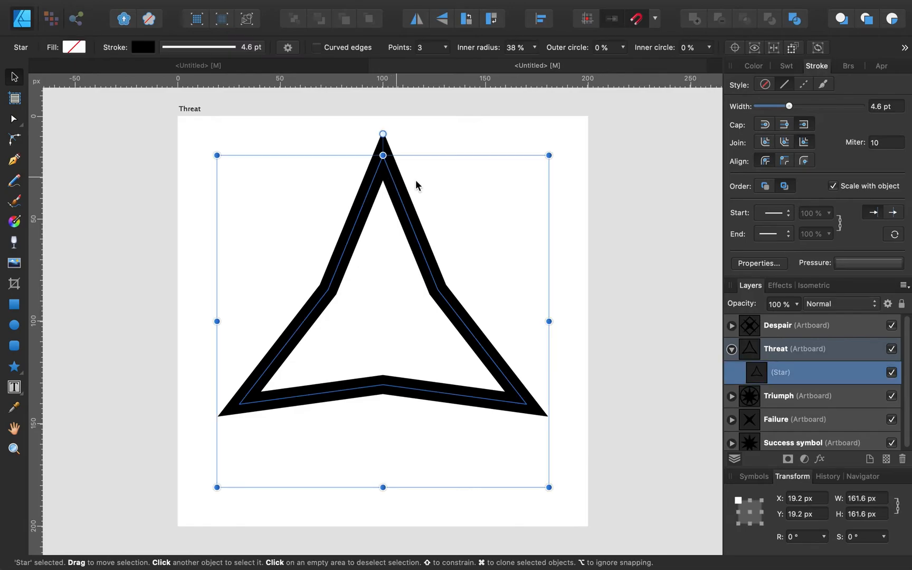
left_click(535, 47)
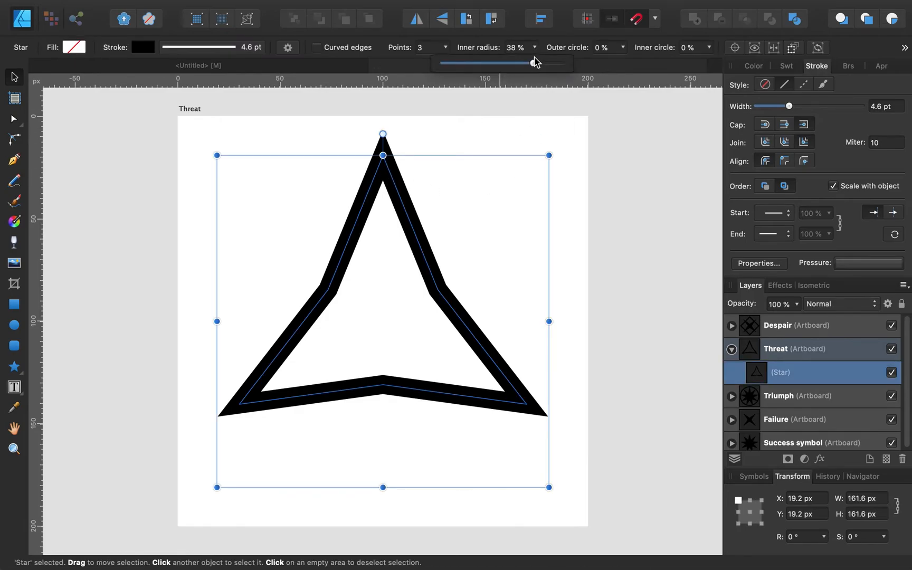
left_click_drag(533, 62, 504, 64)
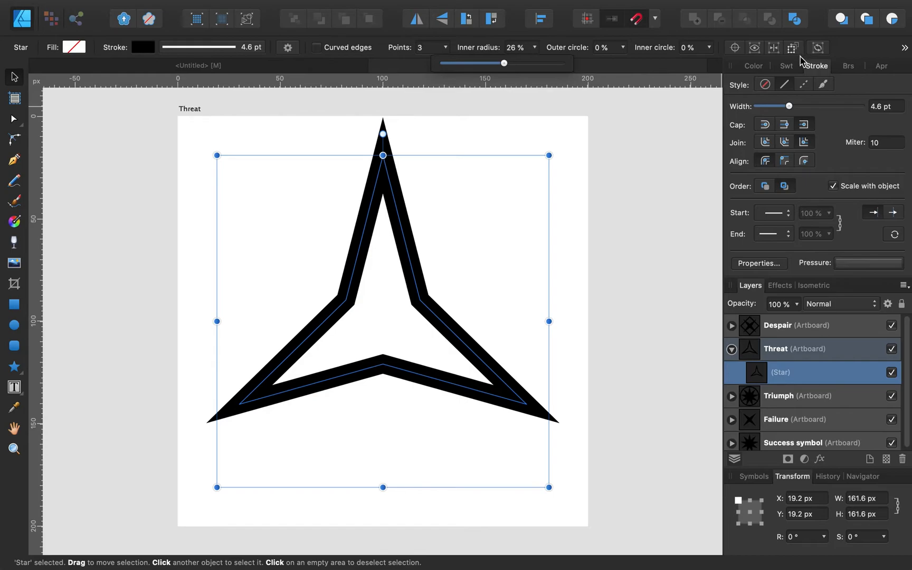
Step: Give the star no fill and a solid black outline stroke
left_click(766, 85)
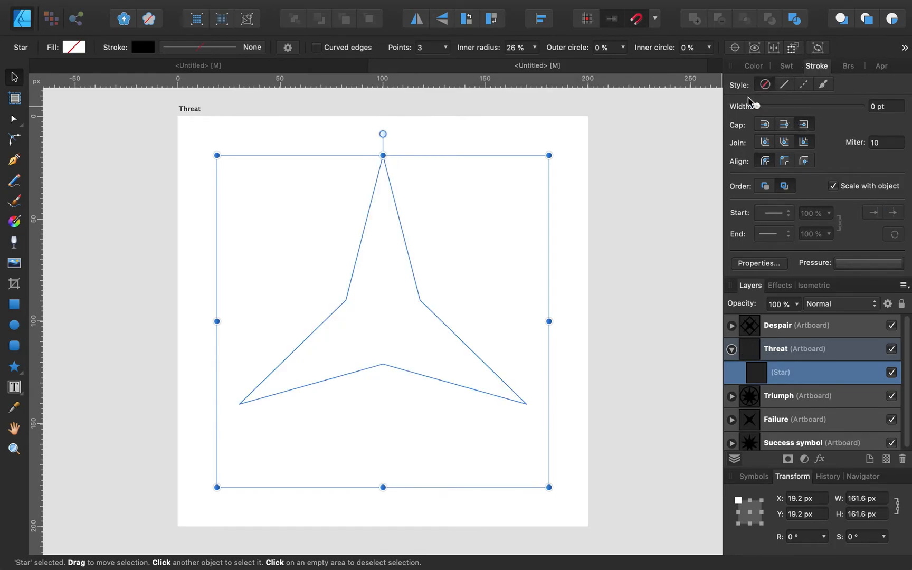
left_click(747, 66)
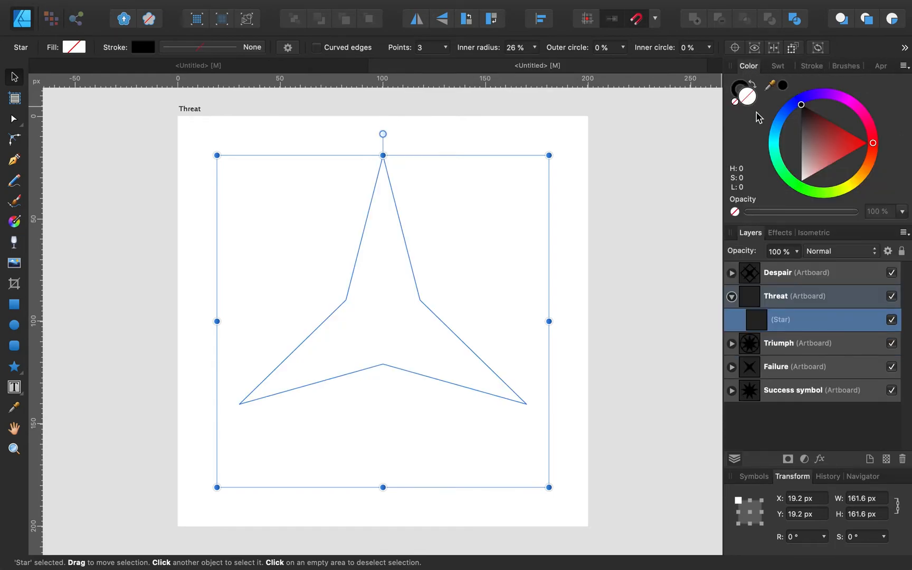
left_click(783, 86)
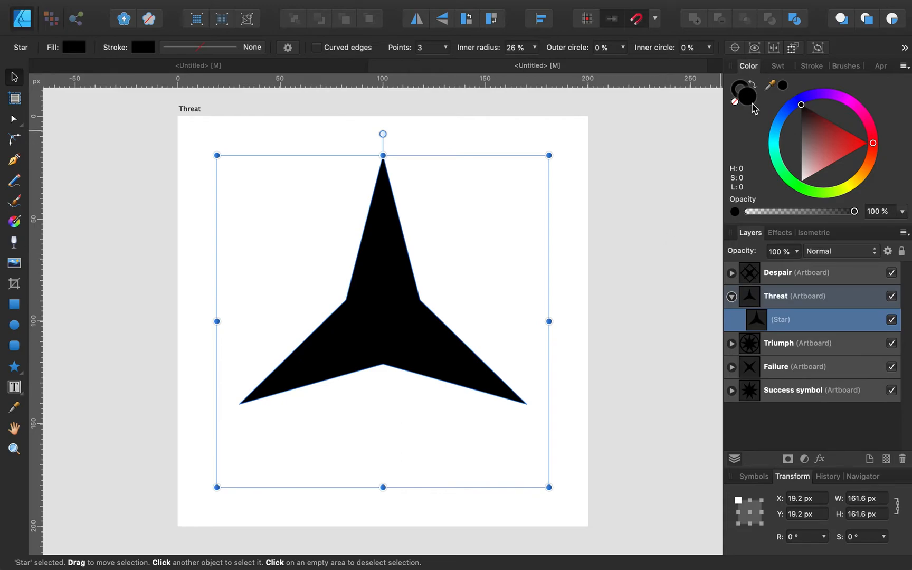
left_click(736, 102)
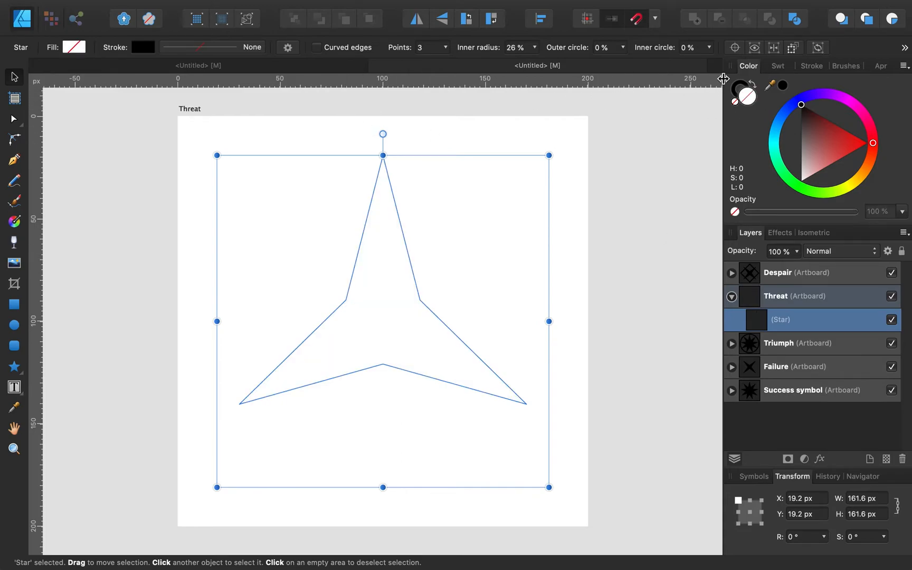
left_click(746, 89)
left_click(817, 65)
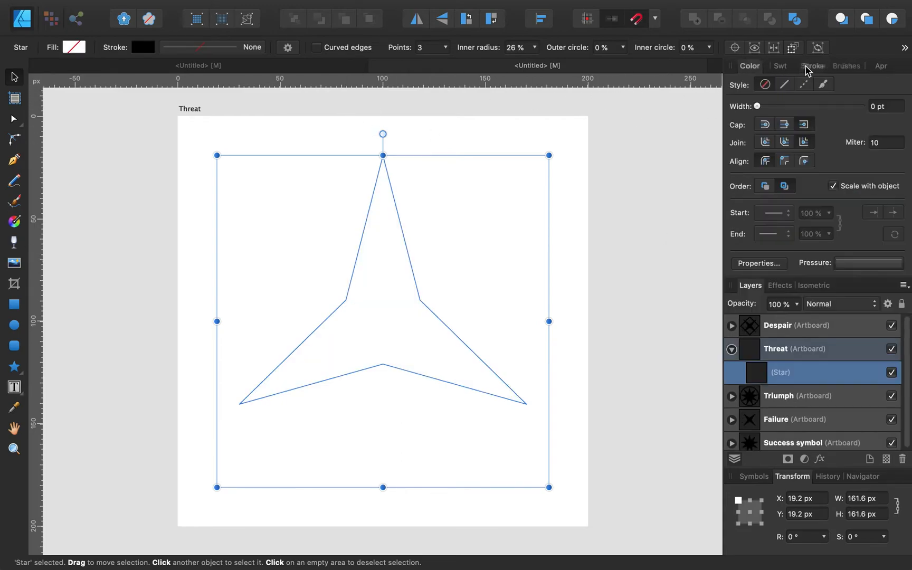
left_click(784, 85)
left_click(156, 68)
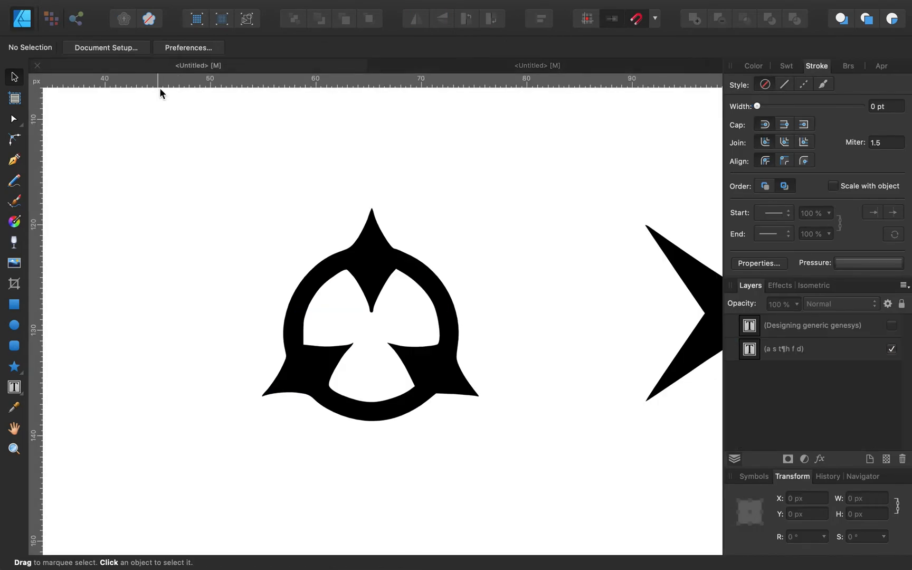
scroll(342, 279, "up", 10)
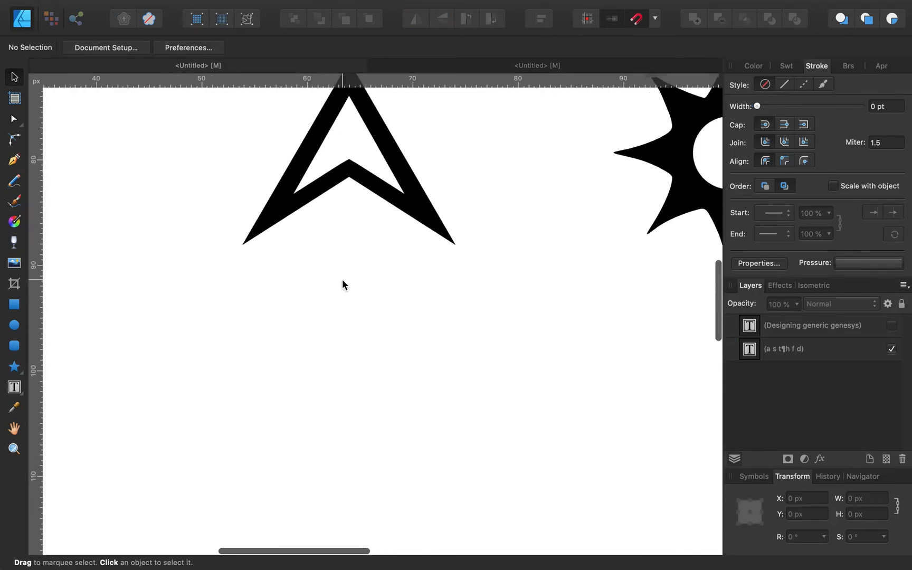
scroll(312, 250, "down", 5)
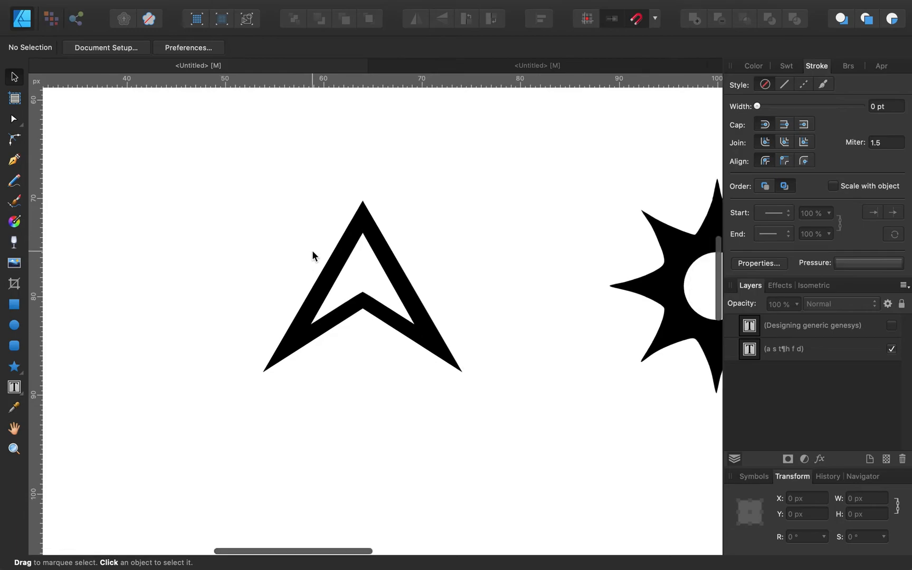
left_click(533, 66)
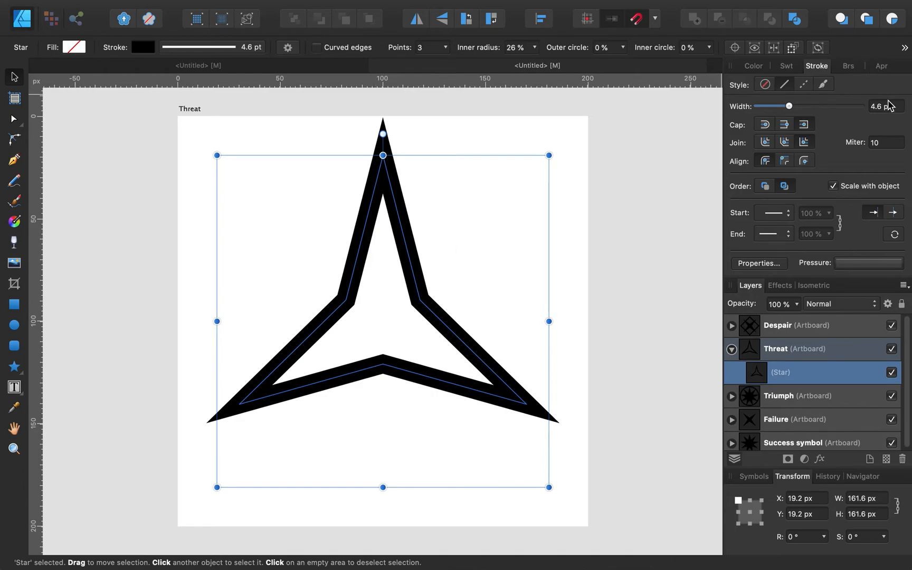
Step: Set the star's stroke width to 5 pt and move it lower on the Threat artboard
type("5")
key("Return")
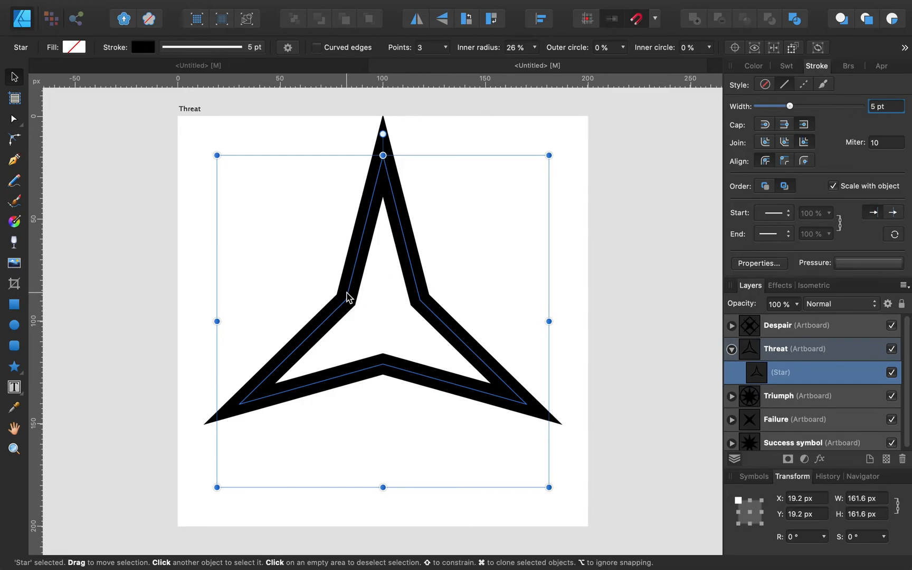
mouse_move(347, 298)
left_mouse_down()
mouse_move(348, 310)
mouse_move(349, 290)
mouse_move(351, 337)
mouse_move(350, 289)
mouse_move(352, 298)
left_mouse_up()
scroll(355, 301, "right", 1)
right_click(354, 300)
left_click(347, 297)
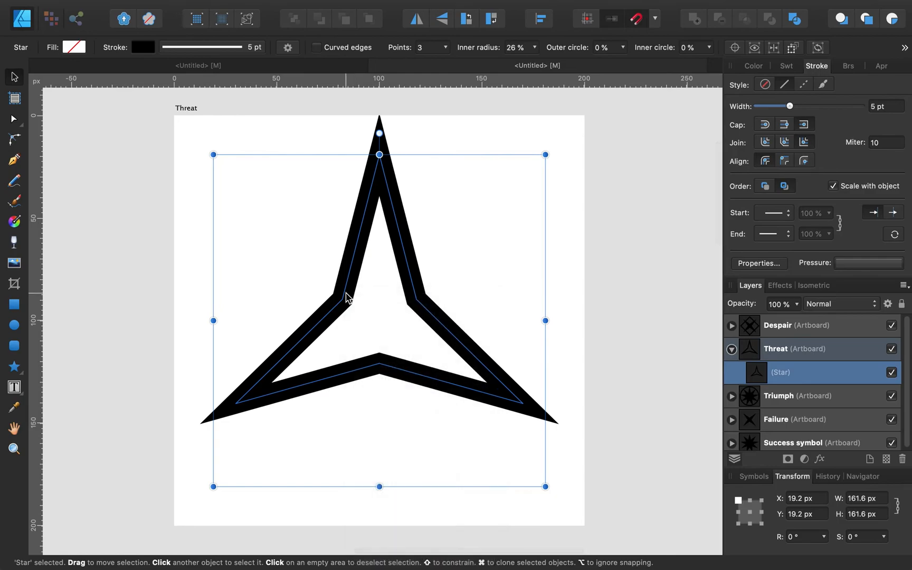
left_click_drag(347, 297, 344, 335)
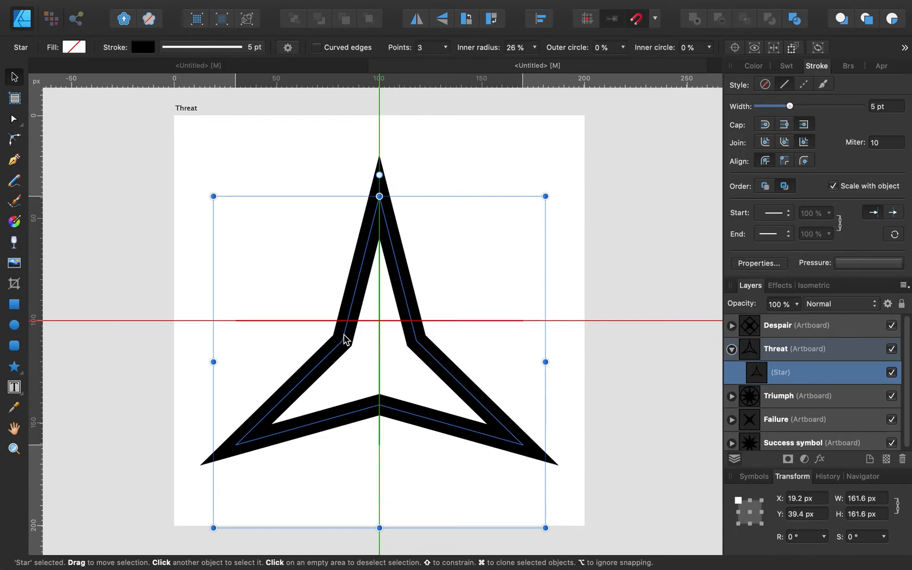
left_click_drag(345, 338, 345, 338)
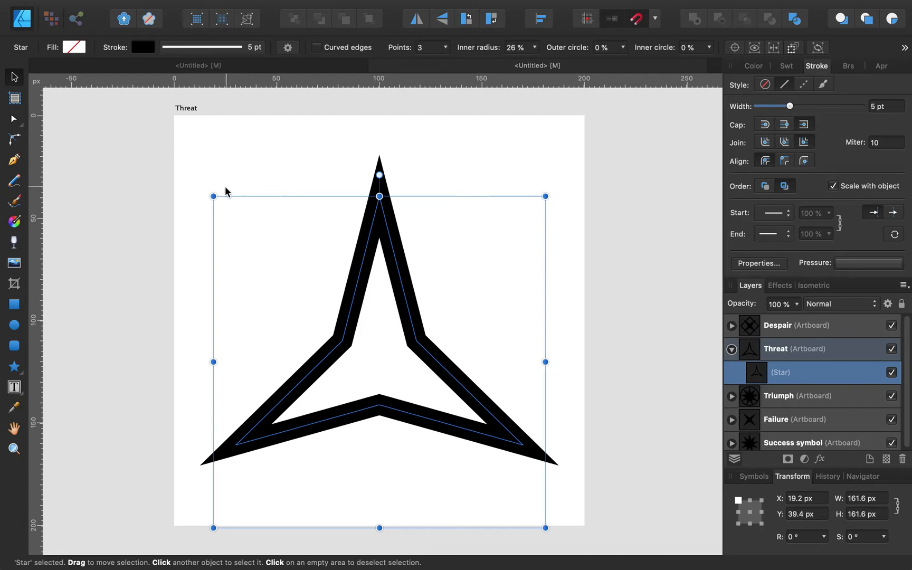
Step: Enlarge the star to 174.4 px and recentre it on the Threat artboard
left_click_drag(213, 196, 187, 169)
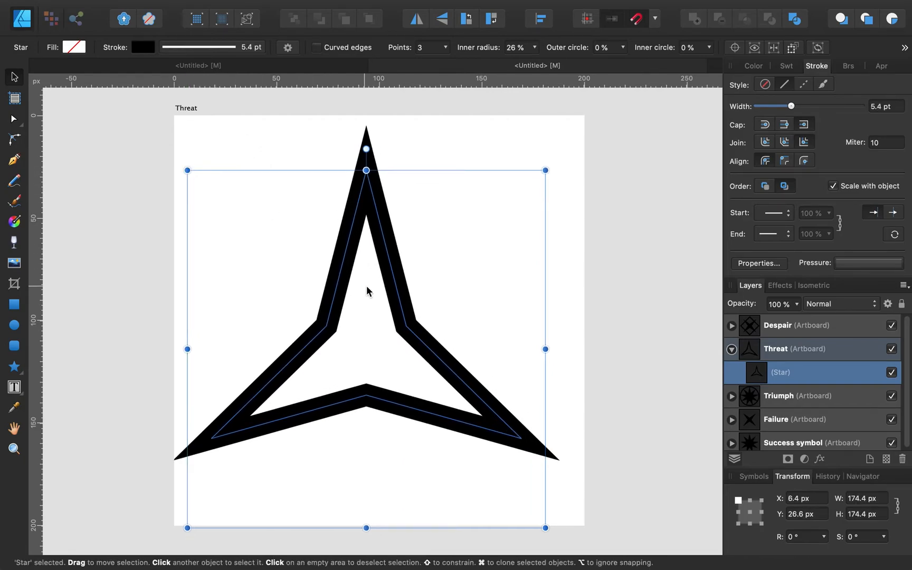
left_click_drag(367, 291, 382, 308)
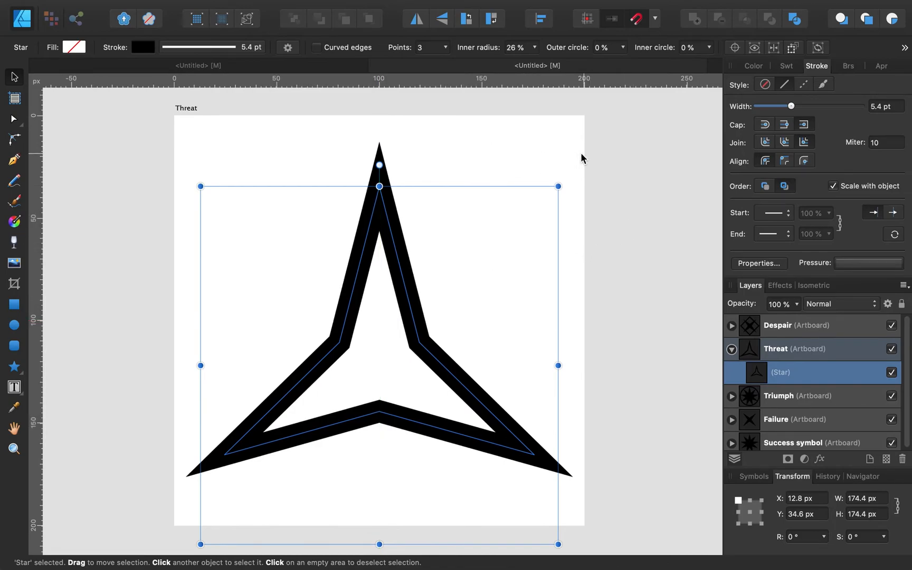
left_click(659, 204)
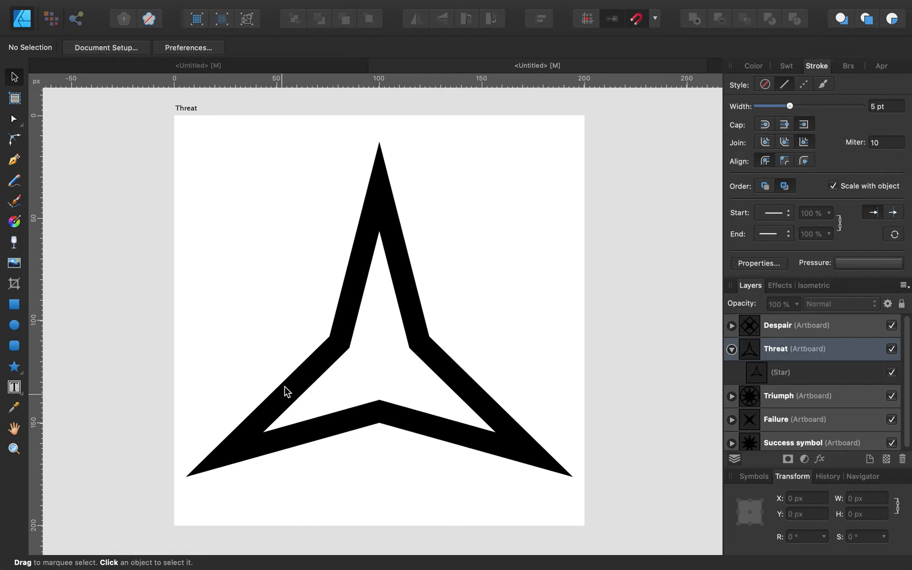
Step: Lower the Threat star's inner radius from 26% to 23% for slimmer arms
left_click(415, 299)
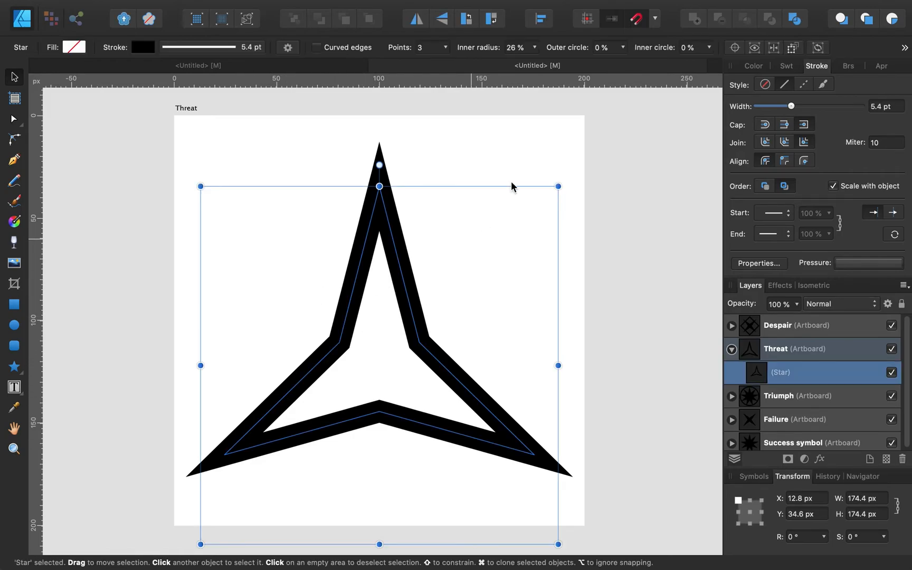
left_click(538, 46)
left_click_drag(533, 64, 526, 64)
left_click(648, 202)
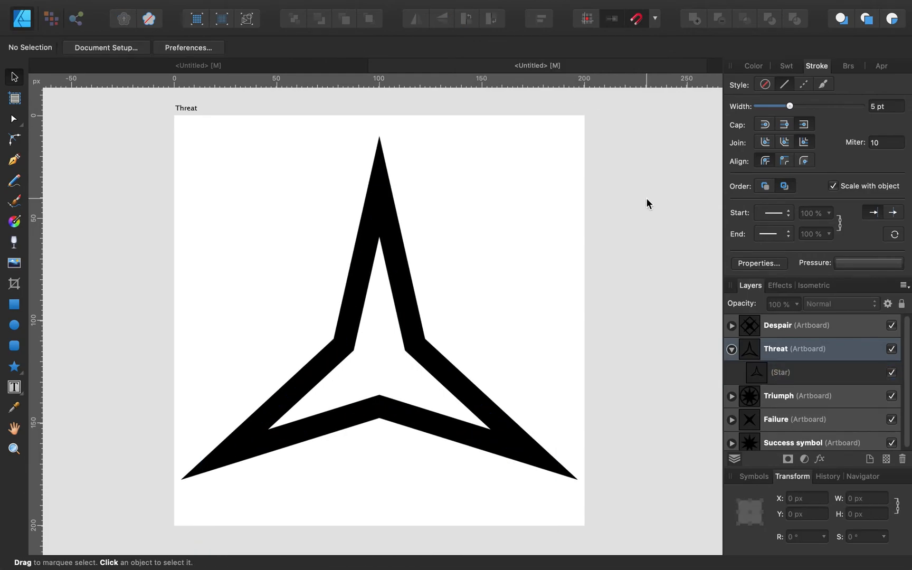
left_click(380, 207)
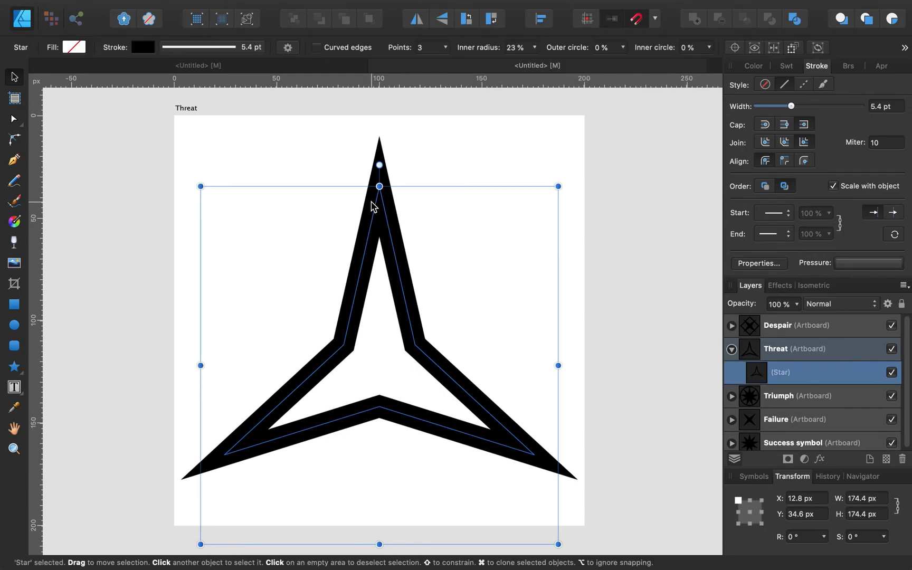
Step: Insert a new artboard and move it to the left of the Threat artboard
scroll(480, 218, "down", 5)
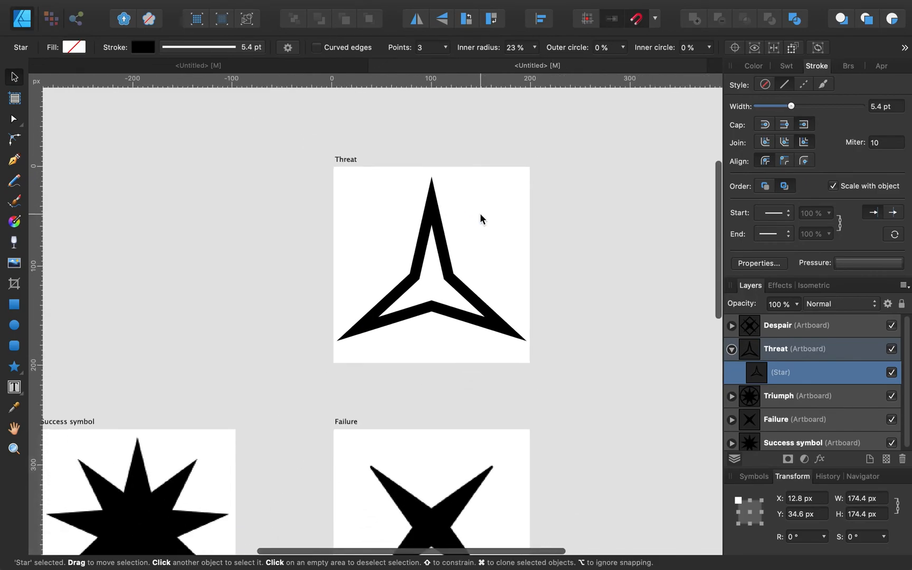
left_click(15, 99)
left_click(235, 47)
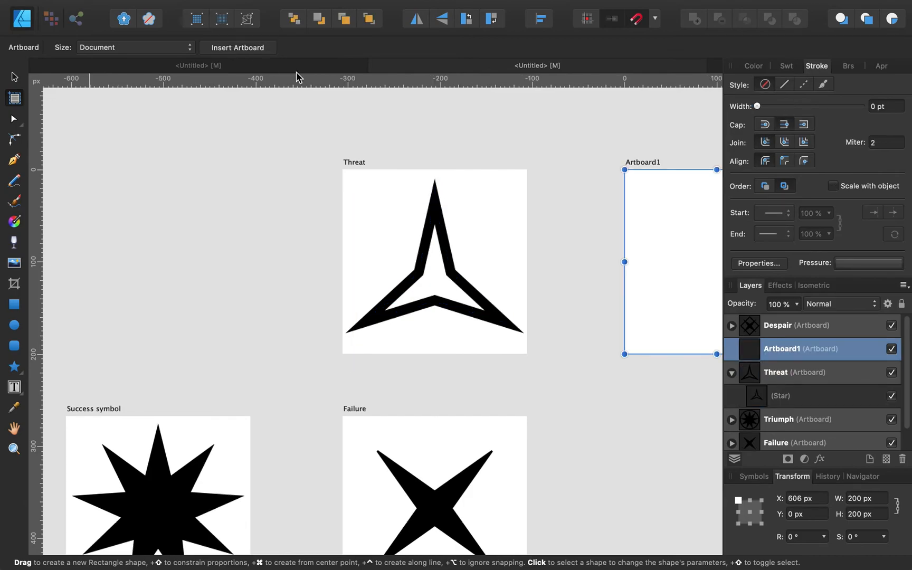
left_click(14, 77)
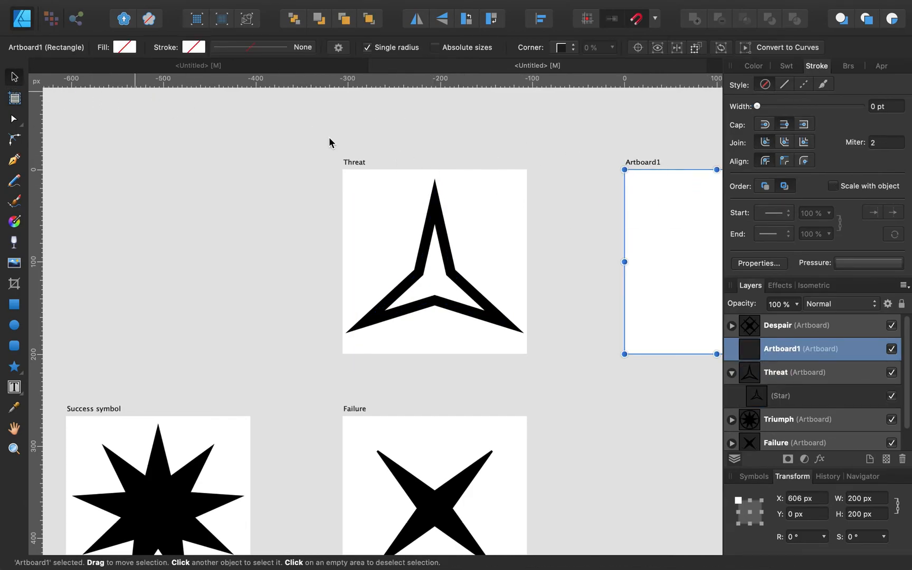
left_click_drag(660, 254, 101, 255)
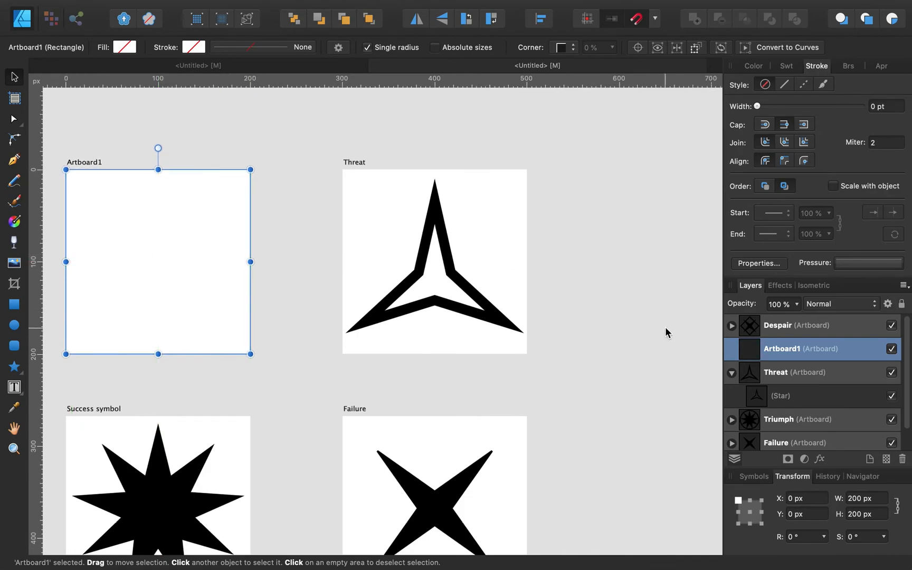
Step: Paste a copy of the three-pointed star into the new artboard and rename it Advantage
left_click(788, 400)
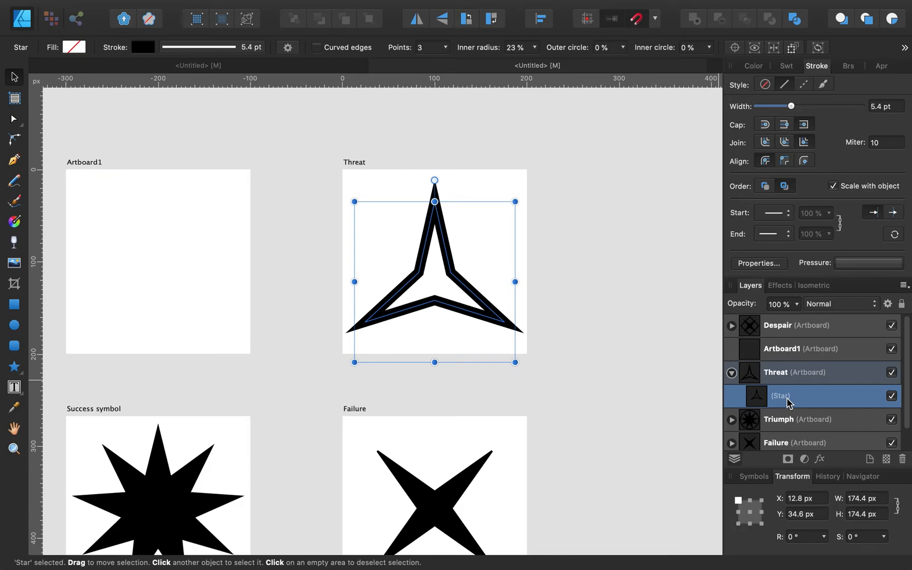
left_click(103, 213)
key("ctrl+v")
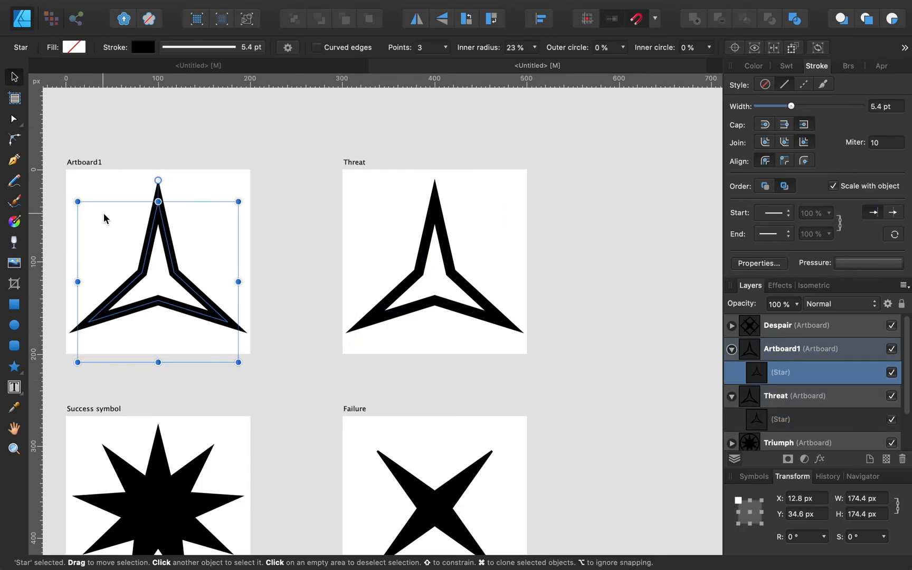
double_click(790, 350)
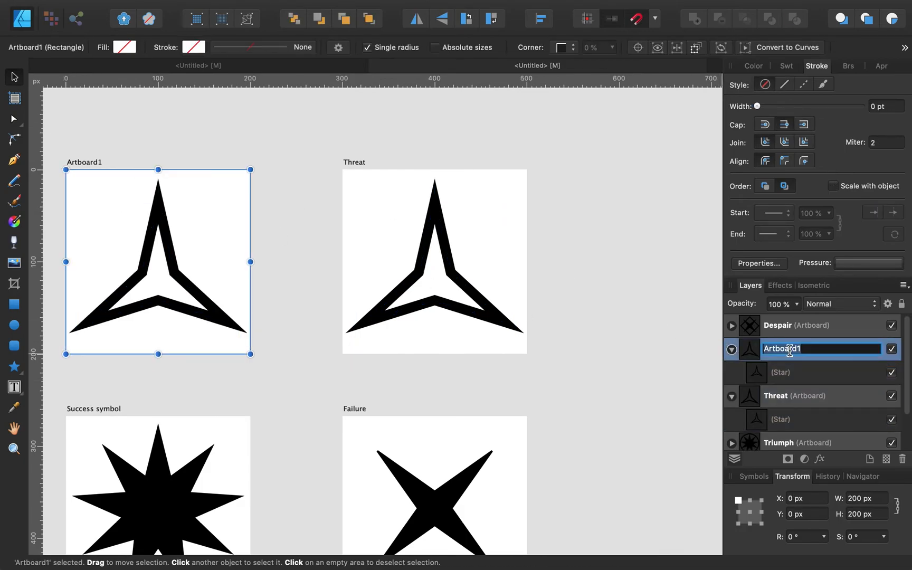
type("Advantage")
key("Return")
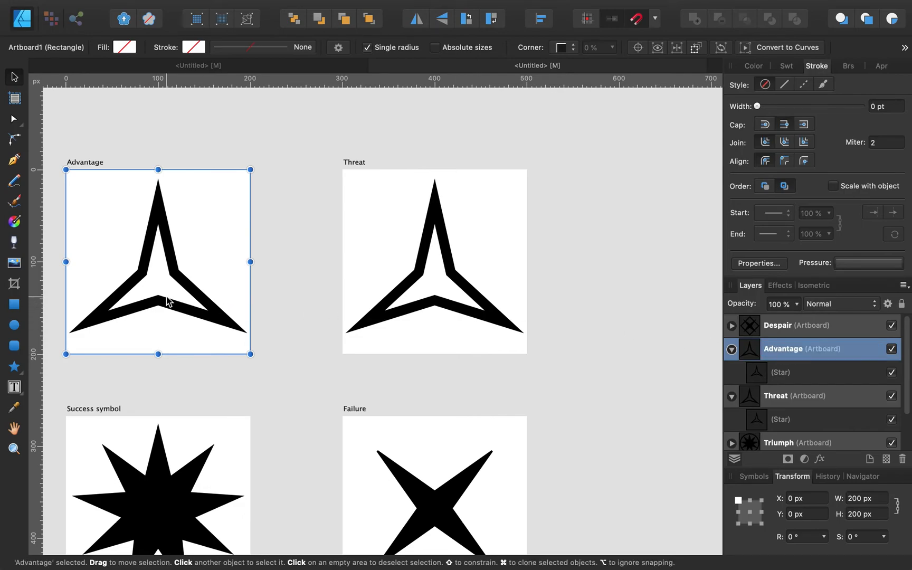
scroll(166, 296, "left", 6)
scroll(167, 297, "up", 5)
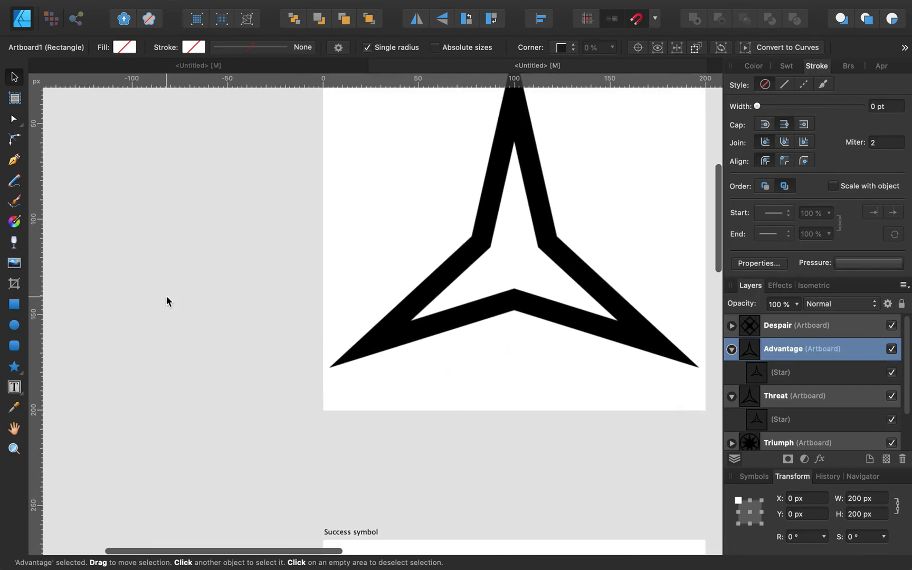
scroll(165, 300, "right", 3)
scroll(164, 305, "right", 2)
scroll(164, 305, "up", 1)
left_click(381, 233)
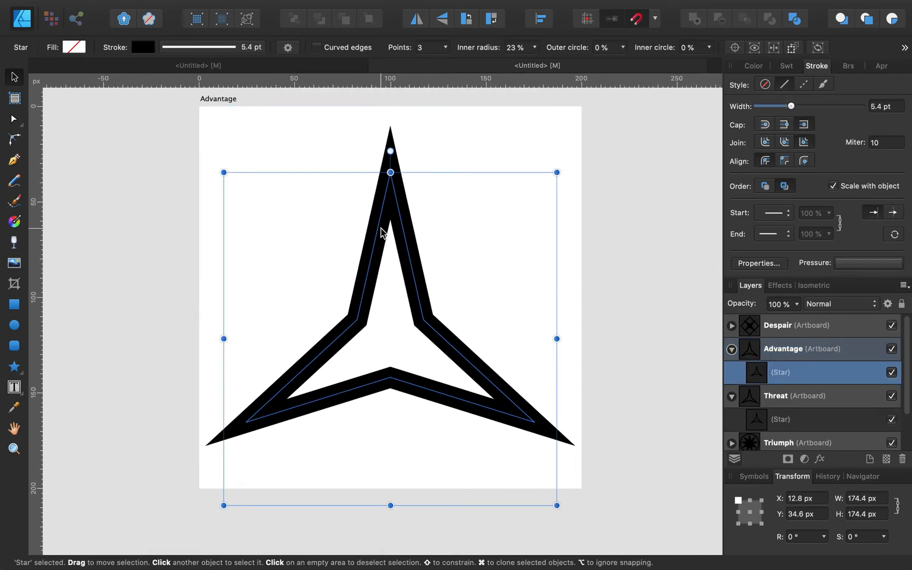
left_click(744, 396)
left_click(732, 396)
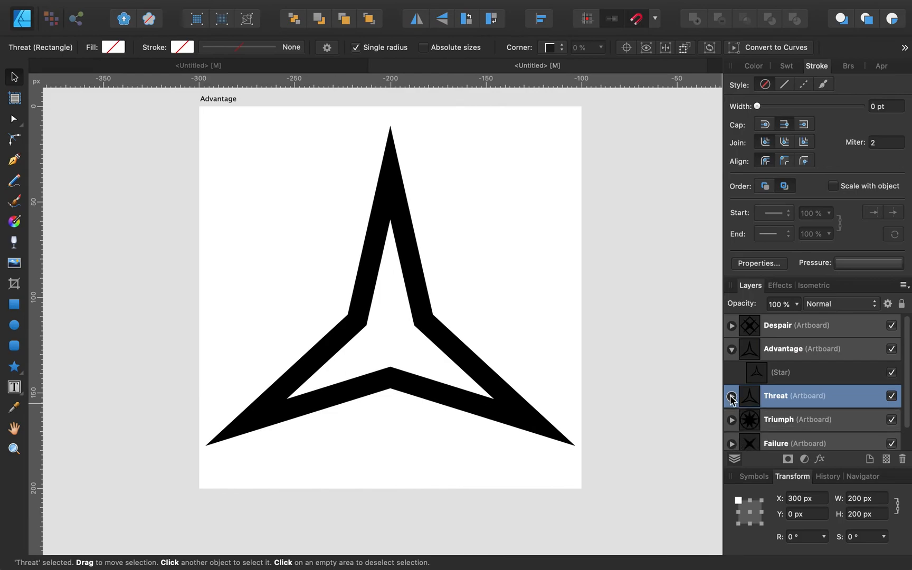
left_click(400, 212)
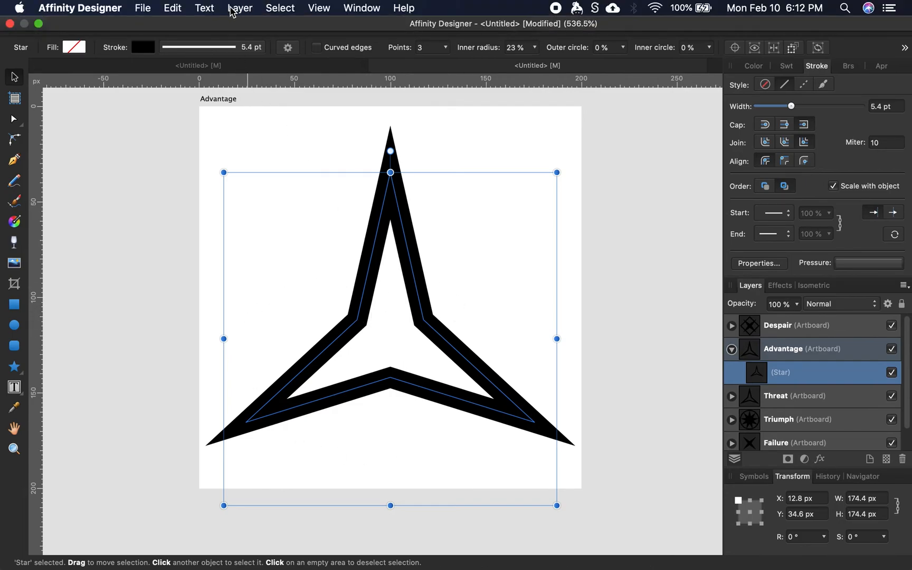
left_click(232, 10)
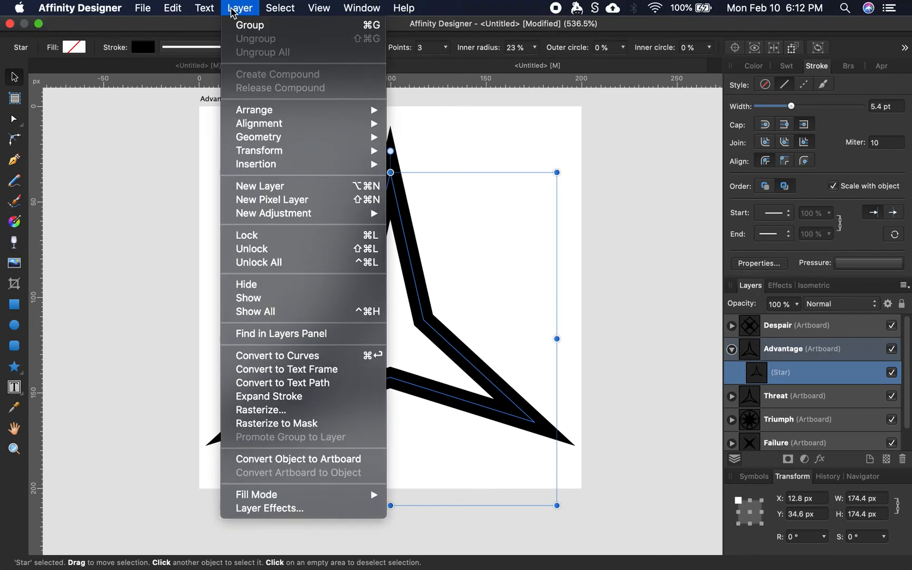
left_click(304, 361)
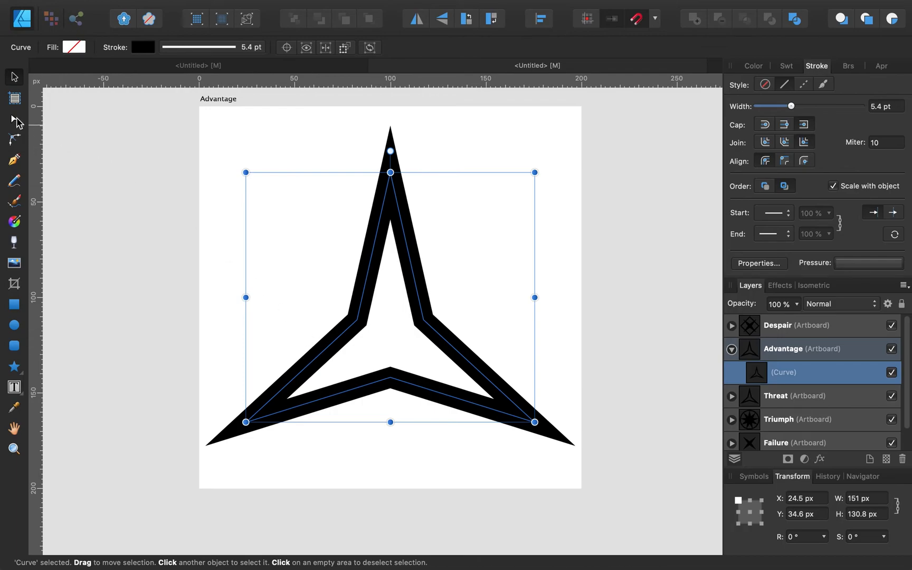
left_click(14, 121)
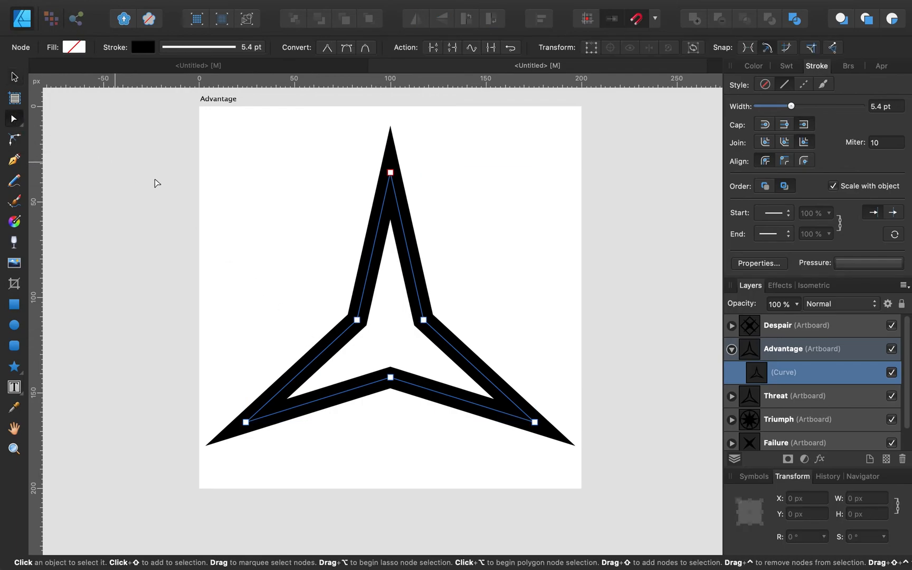
left_click(358, 321)
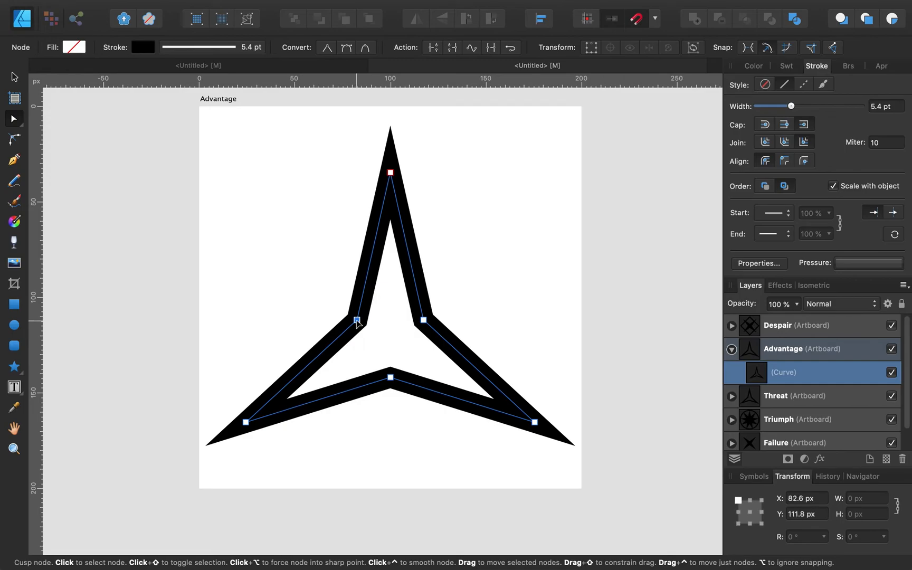
key("super+z")
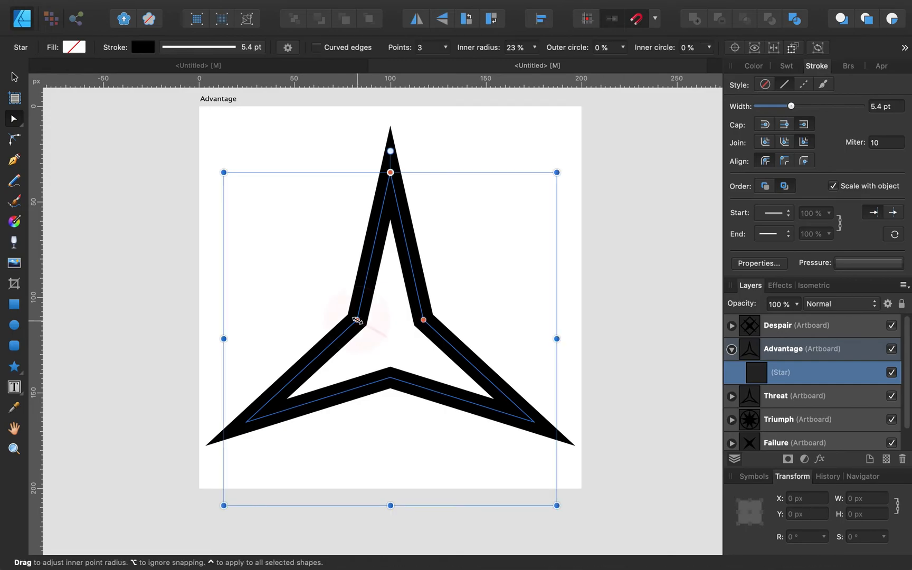
Step: Raise the Advantage star's inner radius to 50%, turning it into a plain triangle
left_click_drag(357, 320, 320, 306)
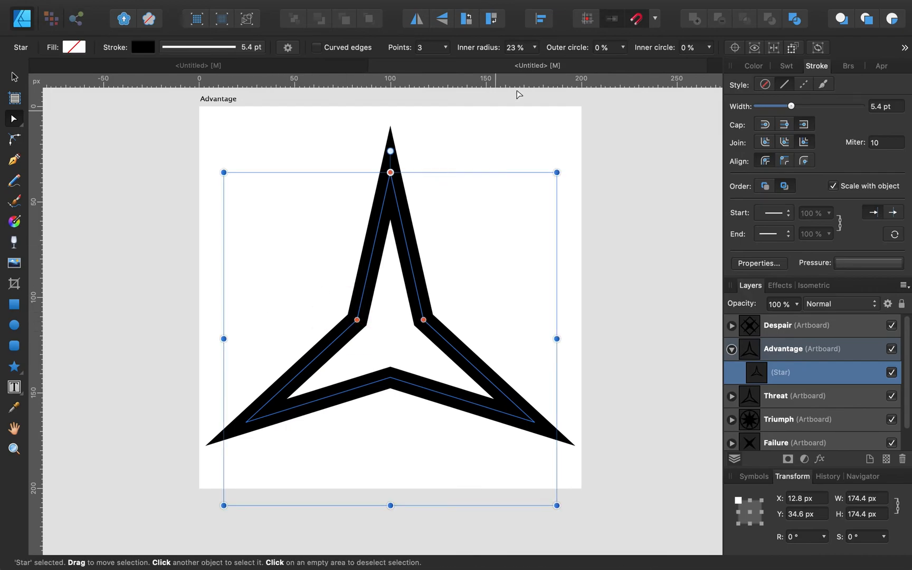
left_click(534, 48)
left_click_drag(533, 63, 627, 68)
left_click(658, 327)
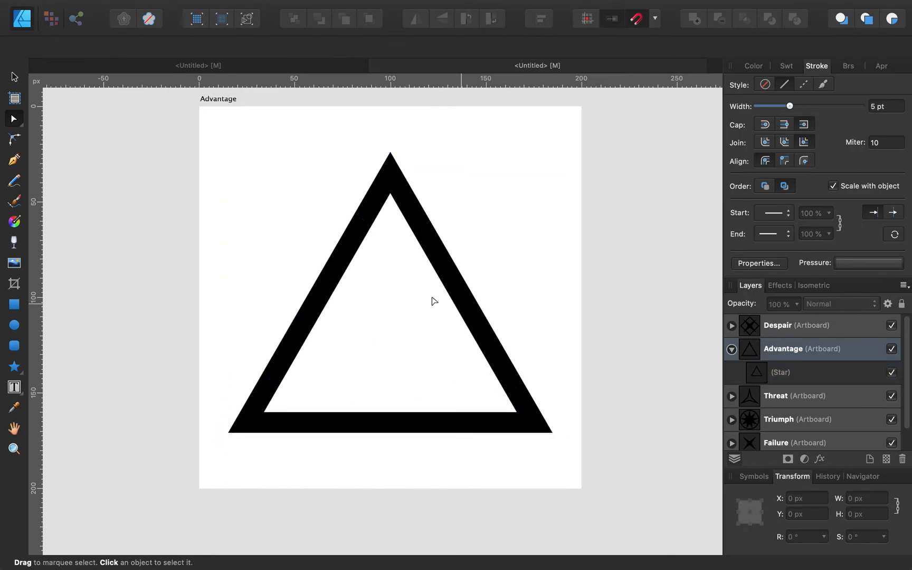
left_click(343, 267)
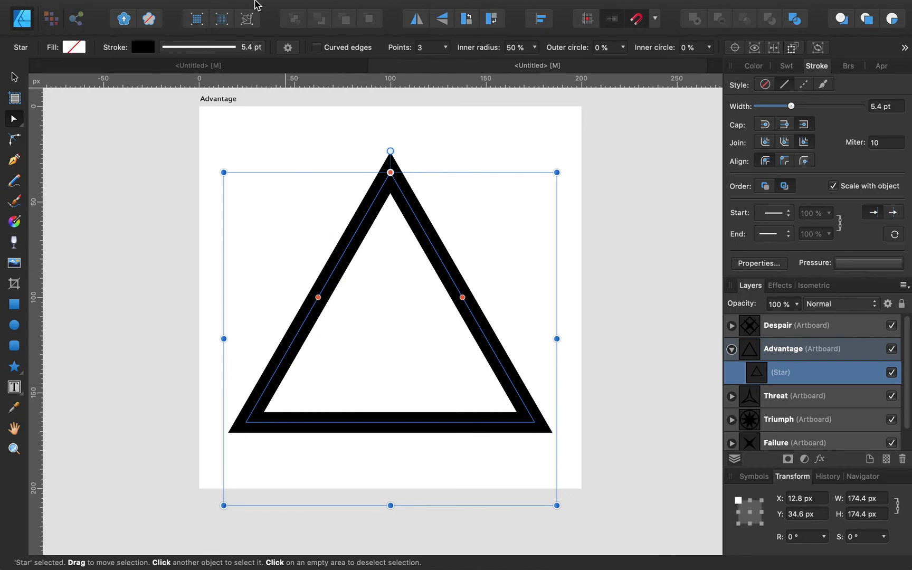
left_click(236, 9)
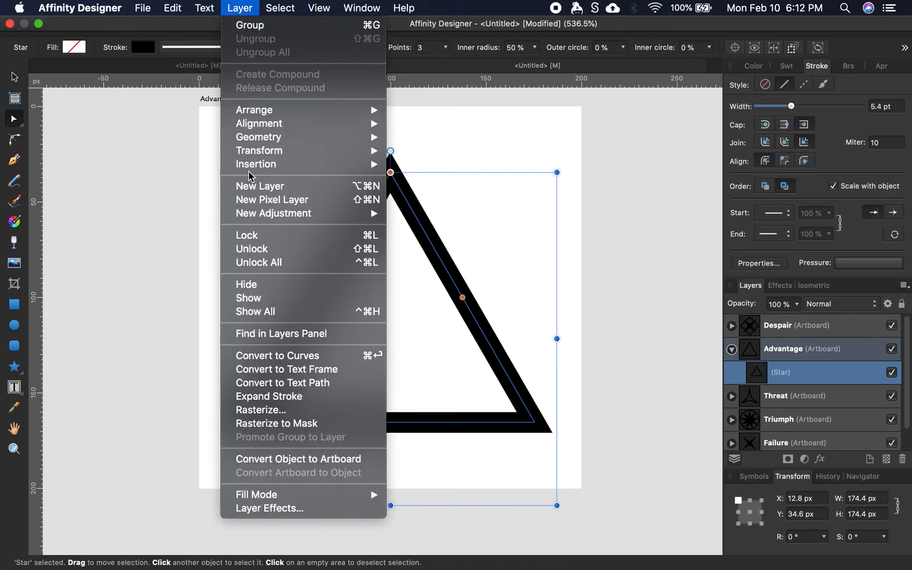
Step: Convert the triangle to curves, inspect its left and right side nodes, then undo
left_click(299, 361)
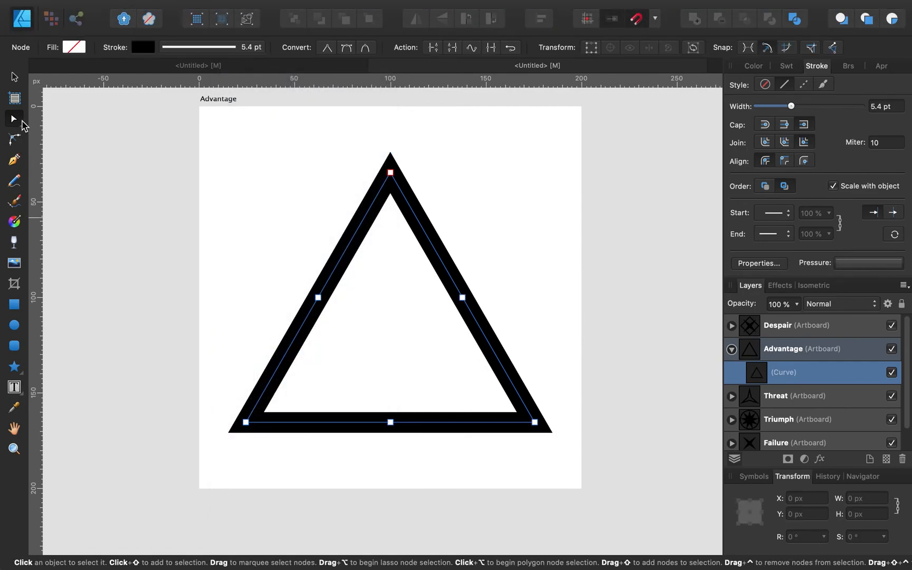
left_click(319, 300)
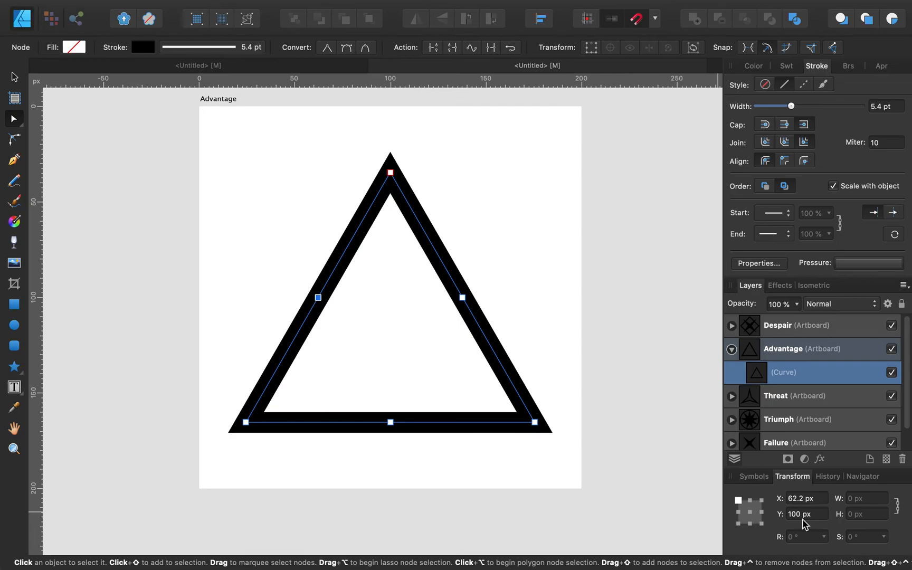
left_click(463, 297)
left_click(14, 81)
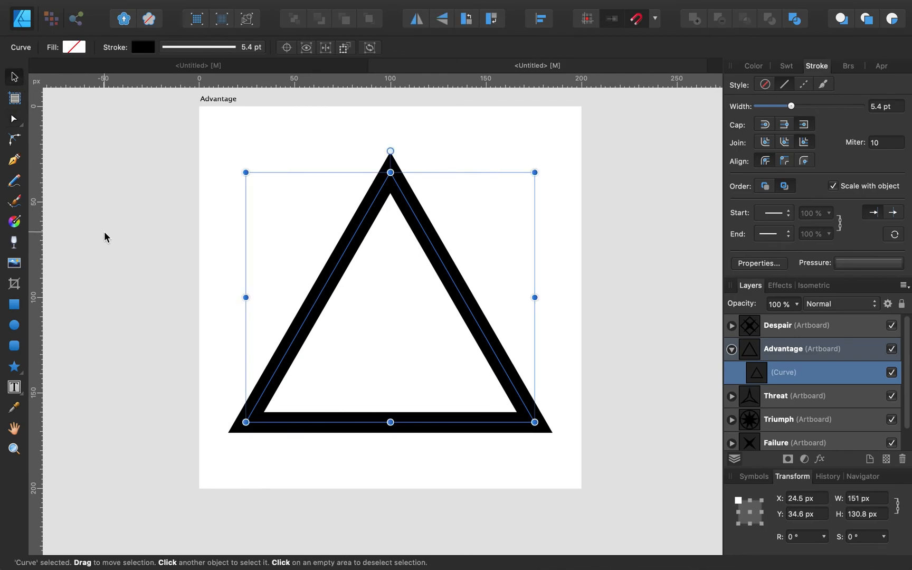
left_click(105, 233)
key("super+z")
key("super+z")
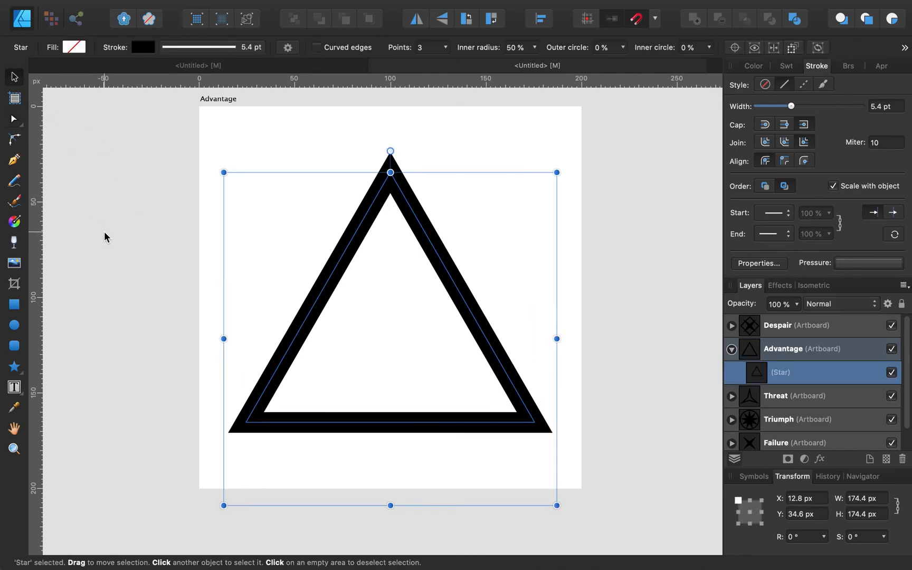
Step: Revert to the 23% inner-radius star and convert it to curves
key("super+z")
key("super+z")
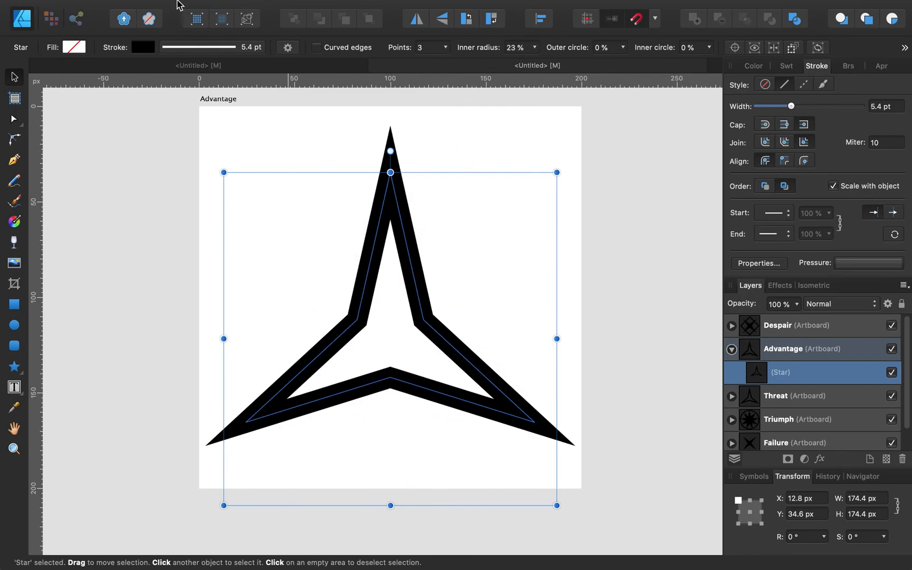
left_click(200, 8)
mouse_move(242, 8)
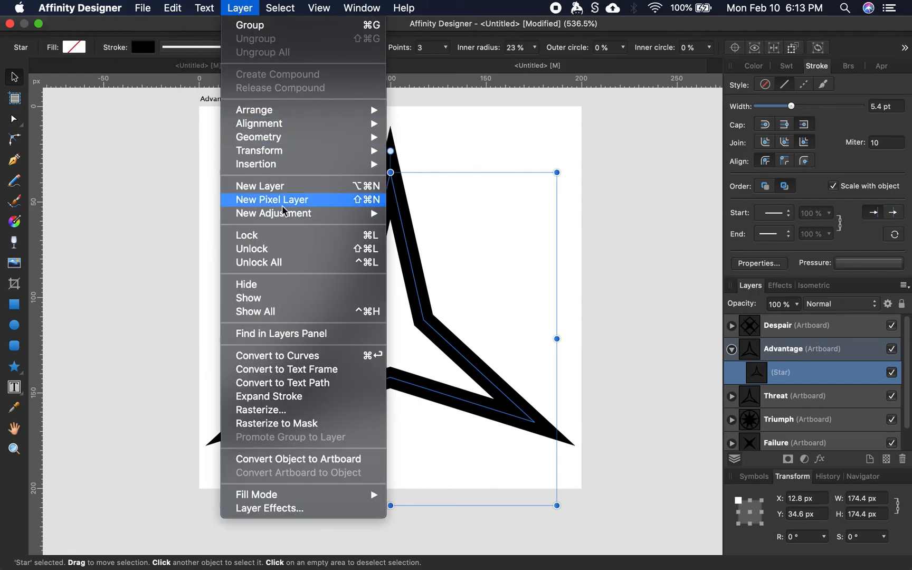
left_click(289, 356)
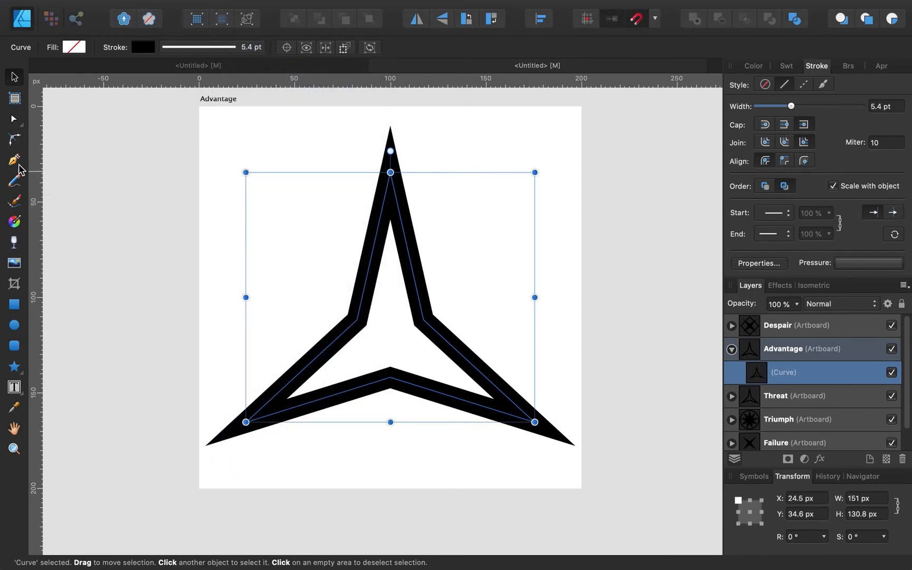
Step: Move the curve's left inner node to X 62.2, Y 100
left_click(20, 123)
left_click(356, 320)
left_click(790, 500)
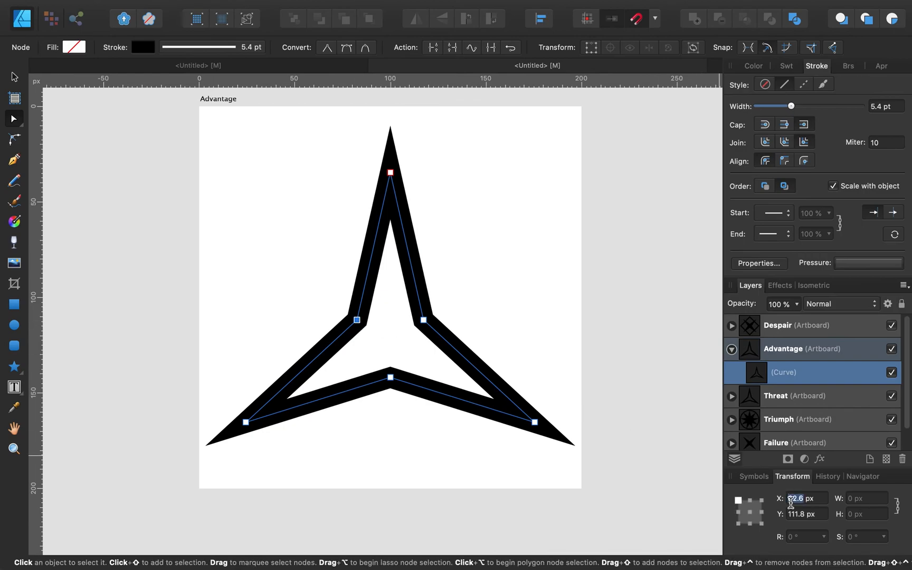
type("62.2")
key("Tab")
type("100")
key("Return")
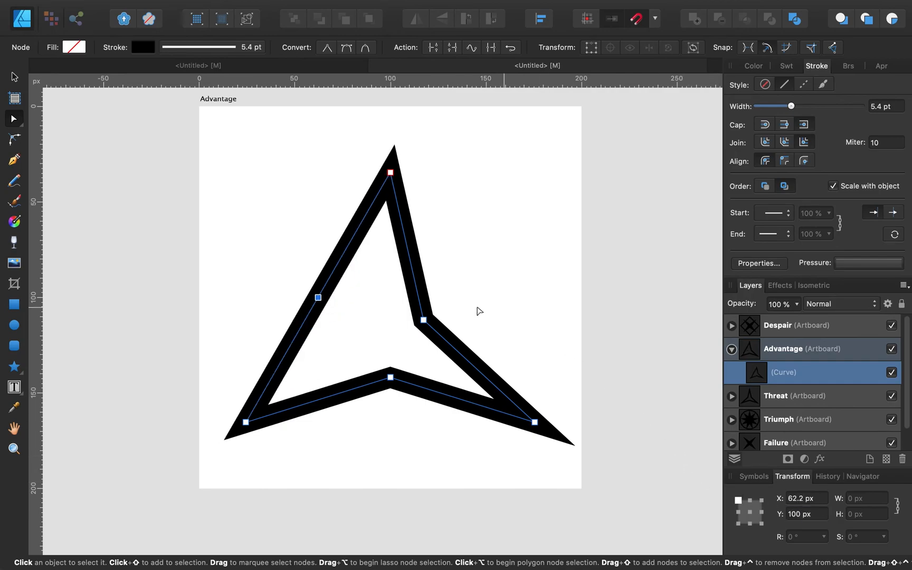
Step: Move the right inner node to X 137, Y 100, completing the arrowhead
left_click(423, 320)
left_click(788, 498)
type("137")
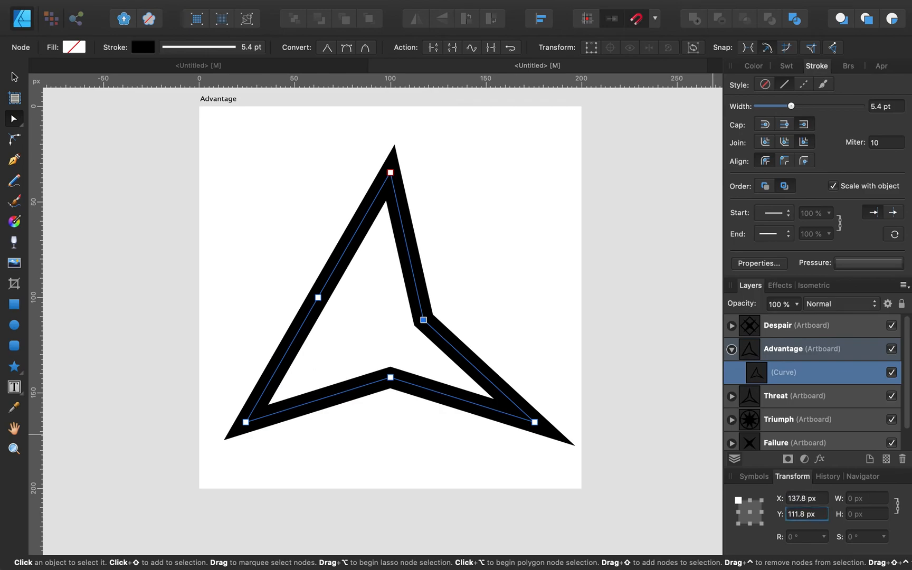
key("Tab")
type("100")
key("Return")
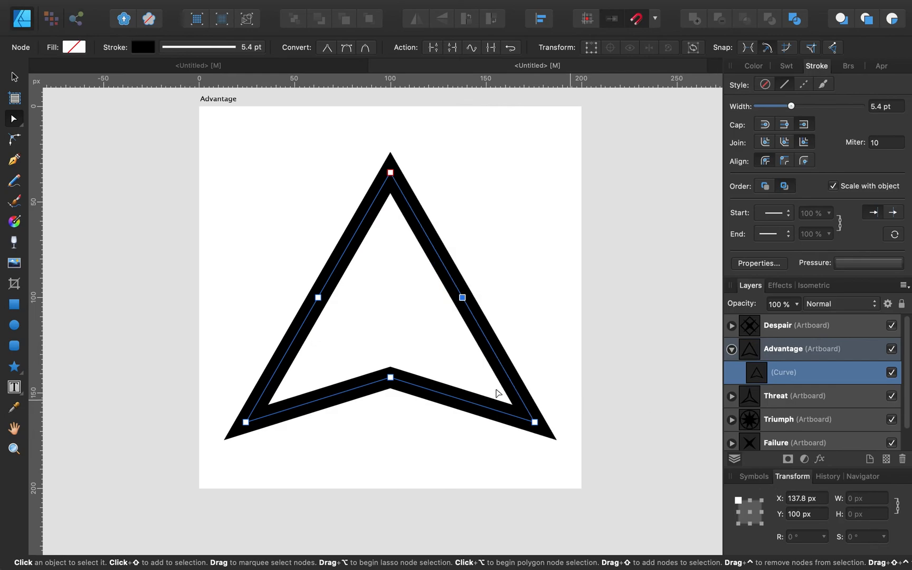
left_click(14, 77)
left_click(144, 239)
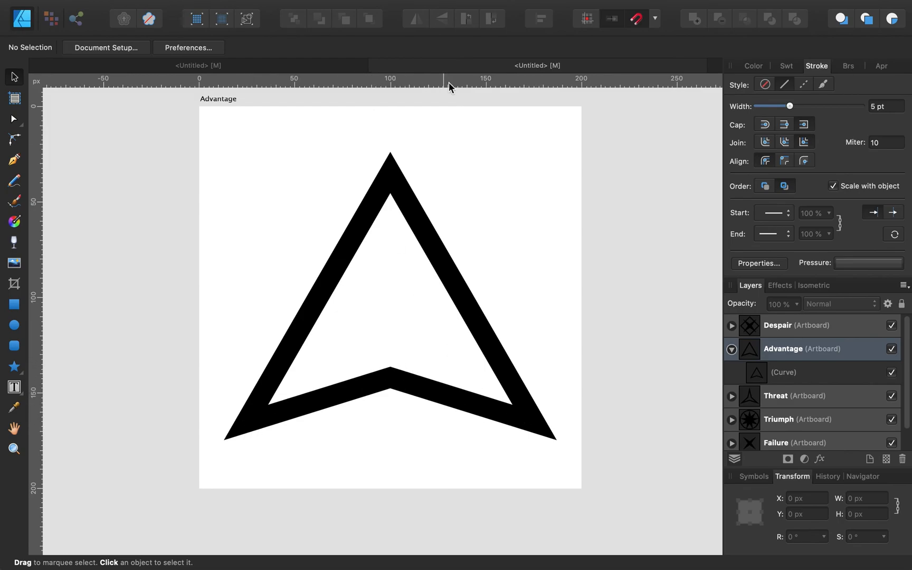
Step: Scroll around the artboards and switch to the other document and back
scroll(324, 152, "right", 10)
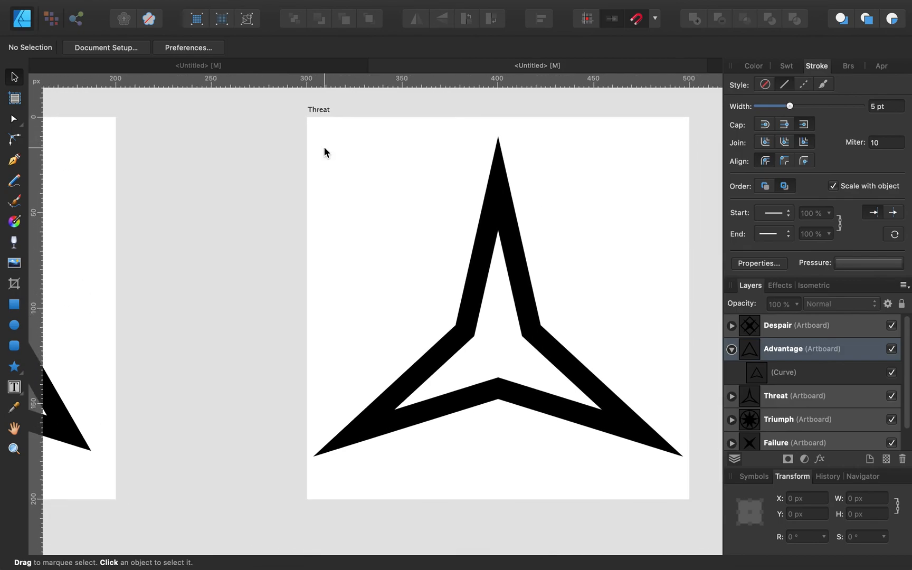
scroll(324, 152, "left", 10)
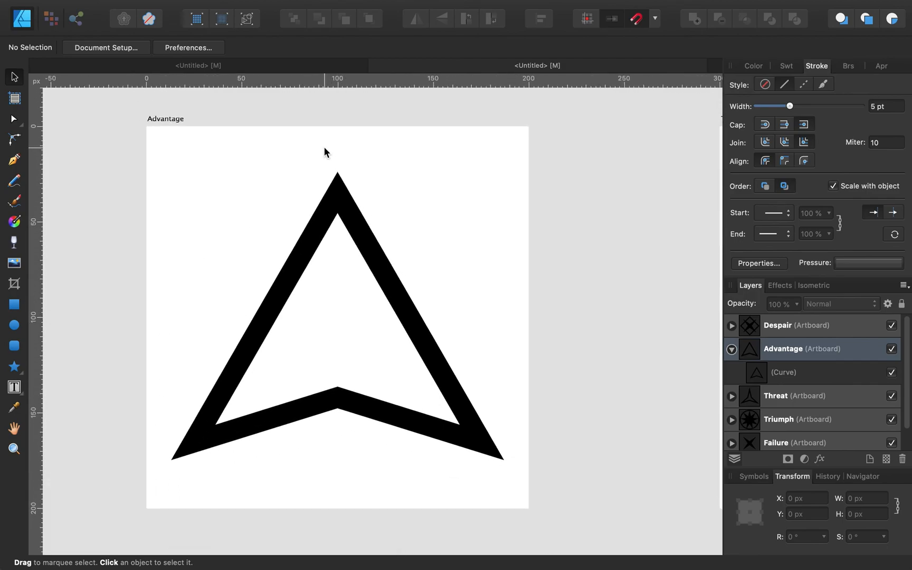
scroll(324, 152, "down", 3)
scroll(324, 151, "down", 3)
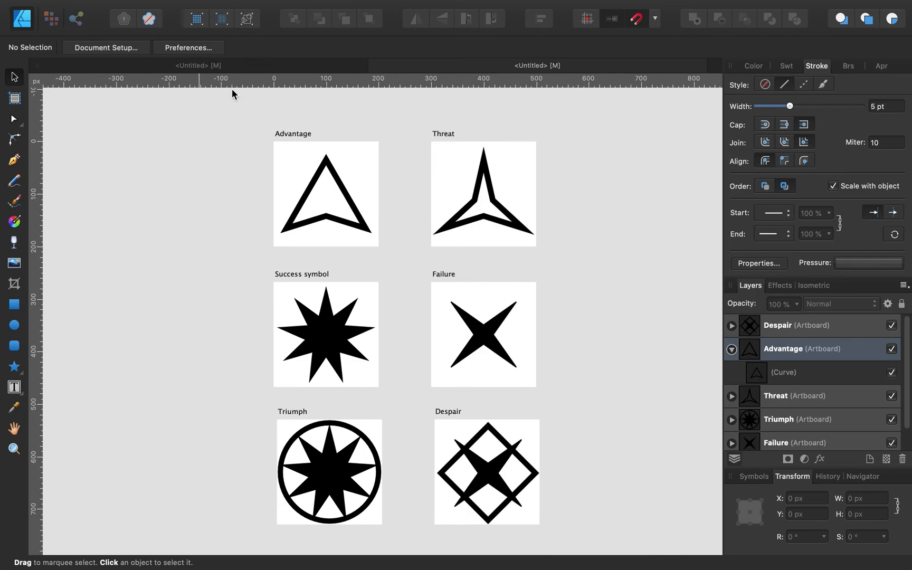
scroll(267, 155, "up", 1)
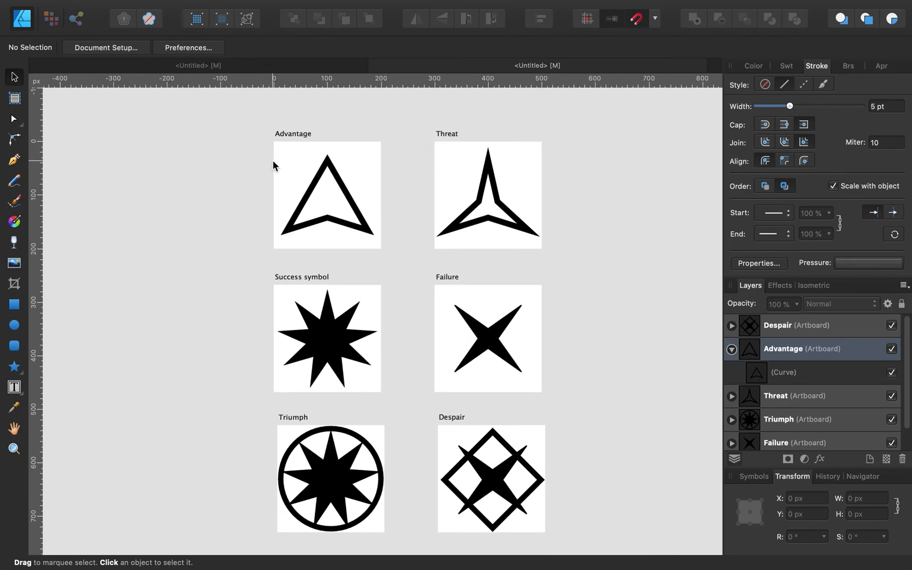
scroll(273, 159, "up", 4)
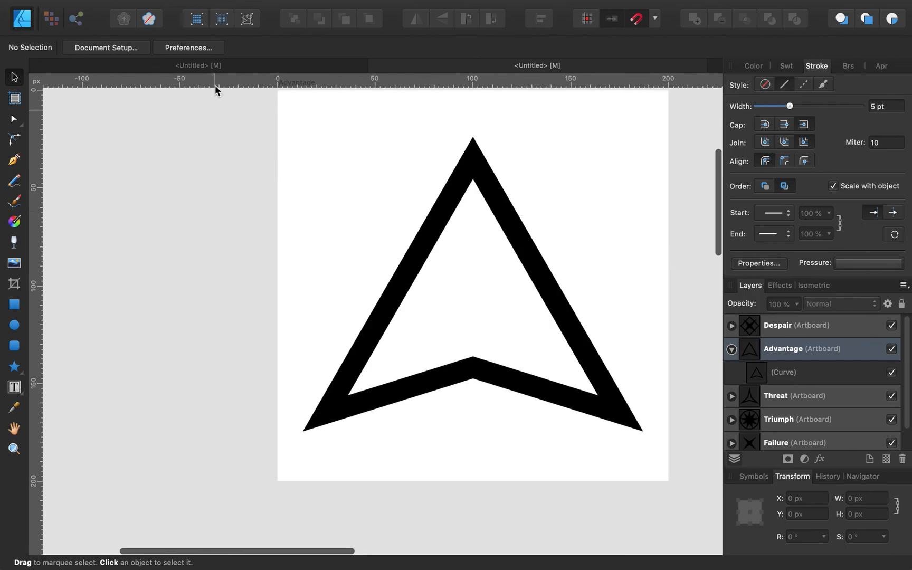
left_click(179, 67)
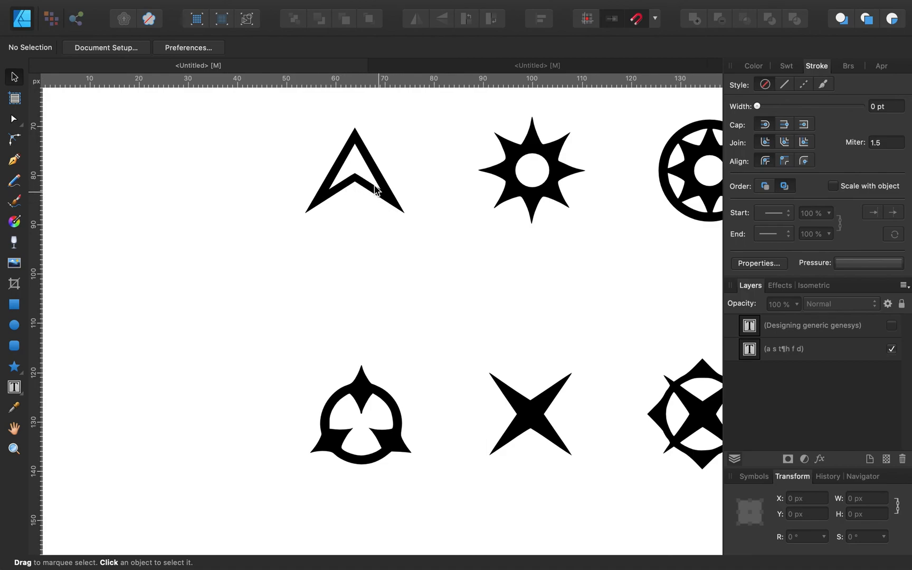
left_click(407, 72)
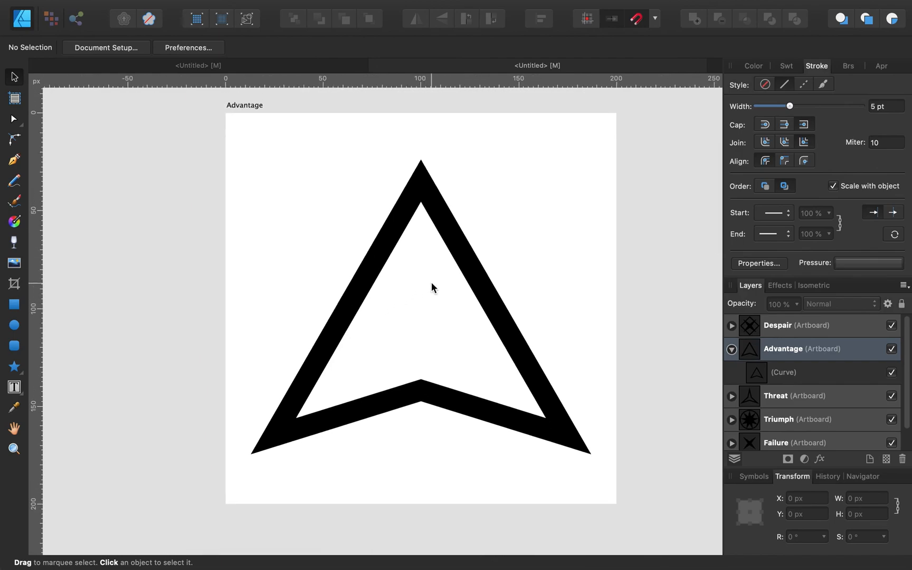
Step: Collapse the Advantage artboard's contents in the Layers panel and review the six artboards
left_click(732, 349)
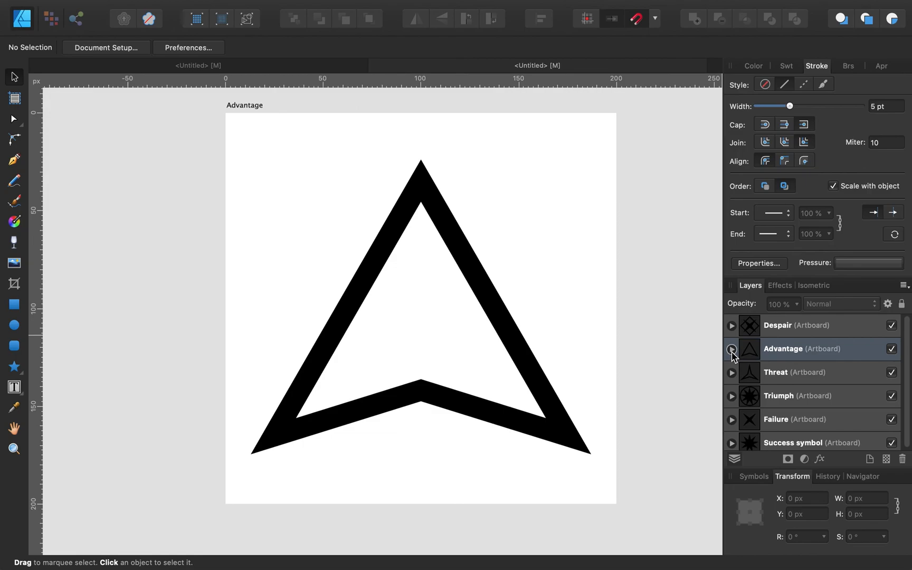
scroll(459, 320, "down", 5)
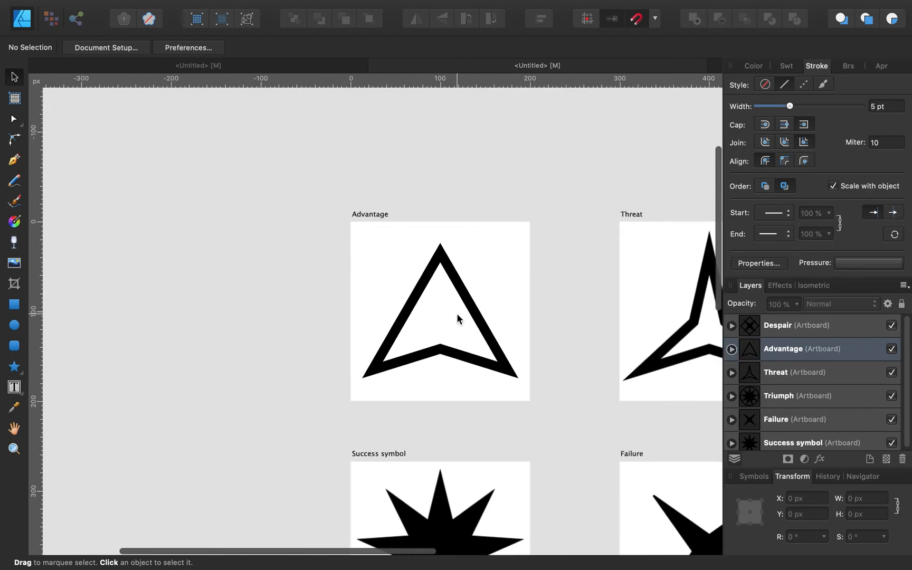
scroll(459, 317, "right", 5)
scroll(458, 317, "down", 2)
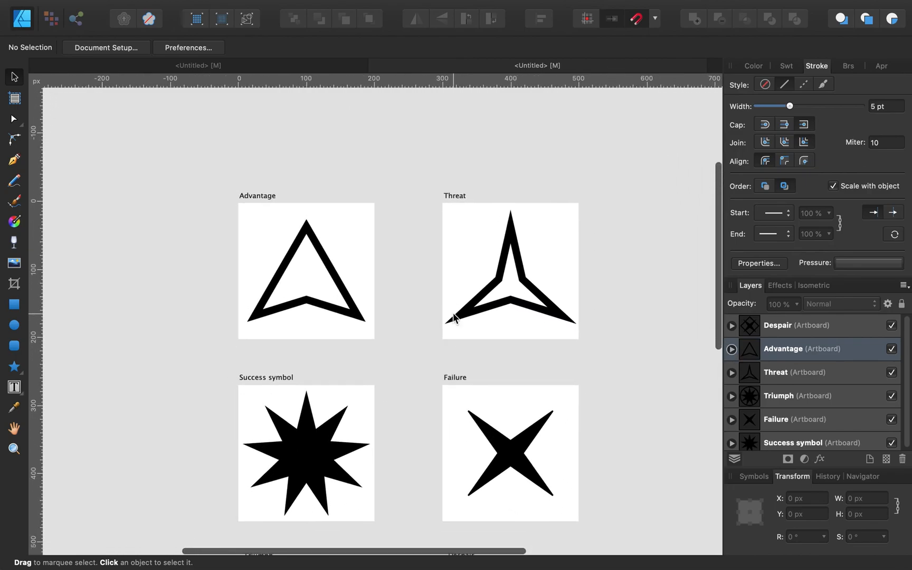
scroll(455, 317, "down", 5)
scroll(448, 320, "down", 3)
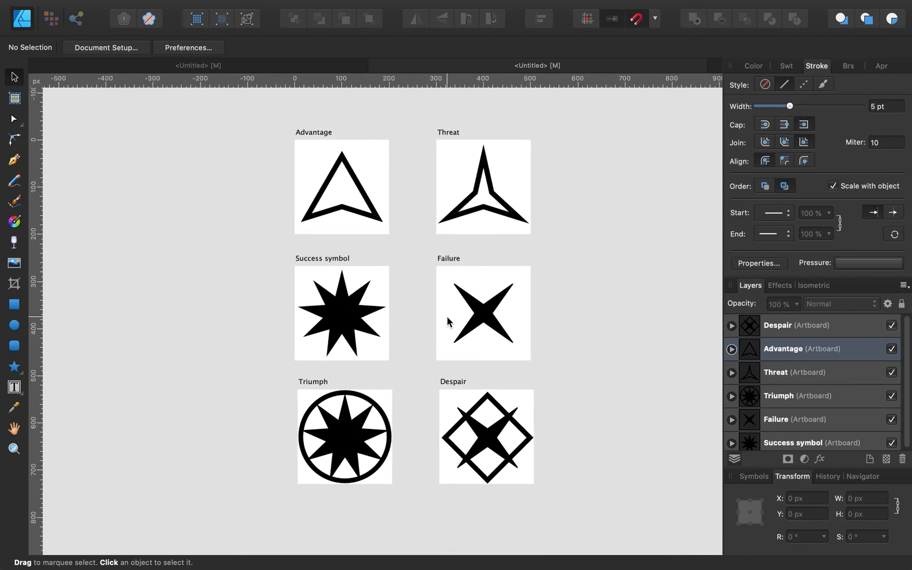
mouse_move(181, 4)
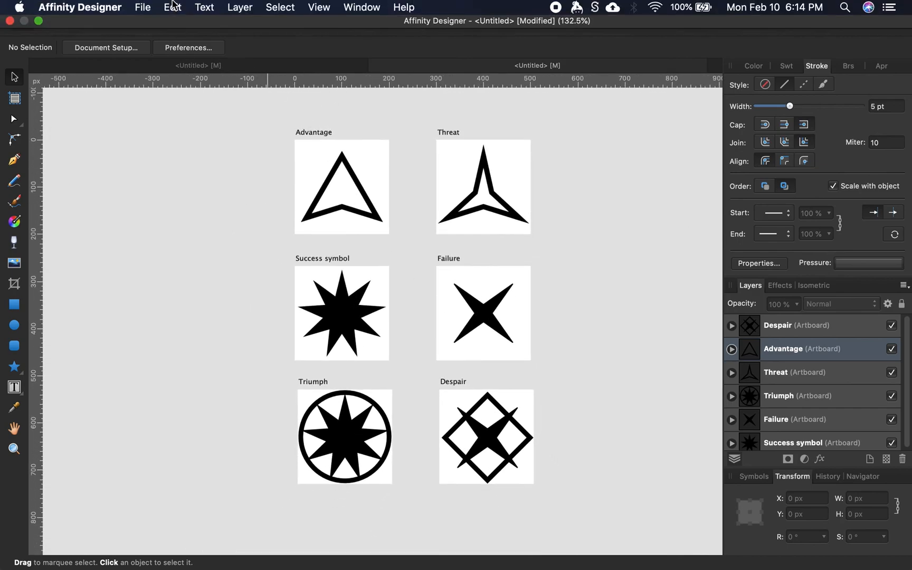
left_click(140, 8)
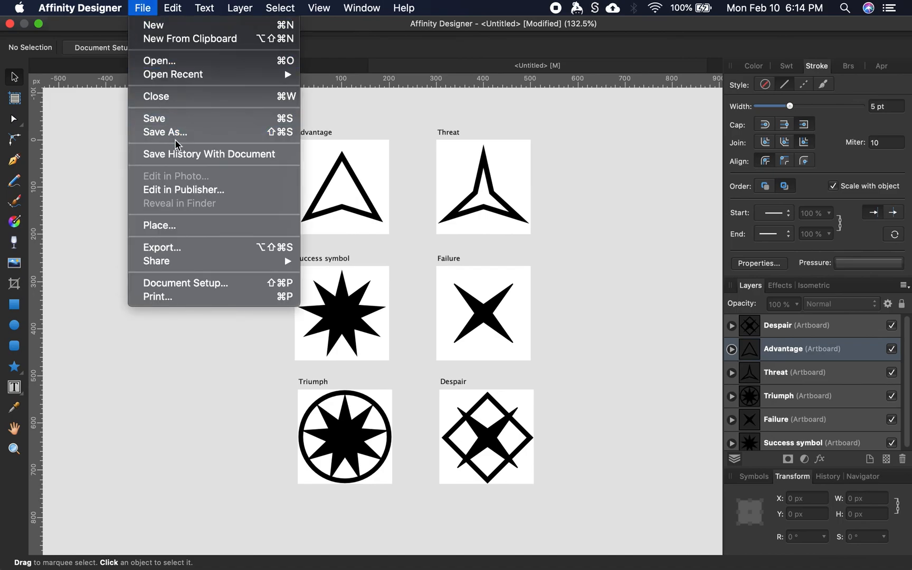
left_click(206, 247)
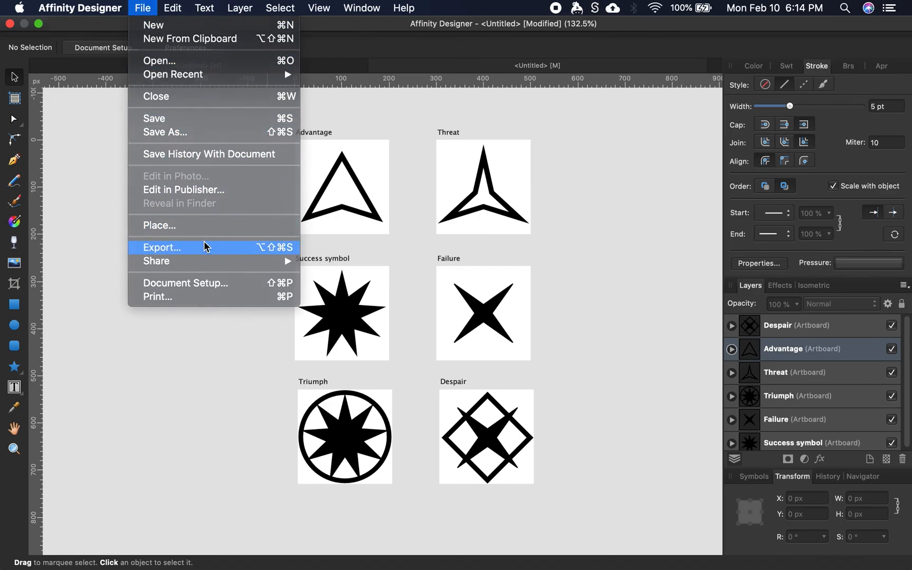
left_click(434, 168)
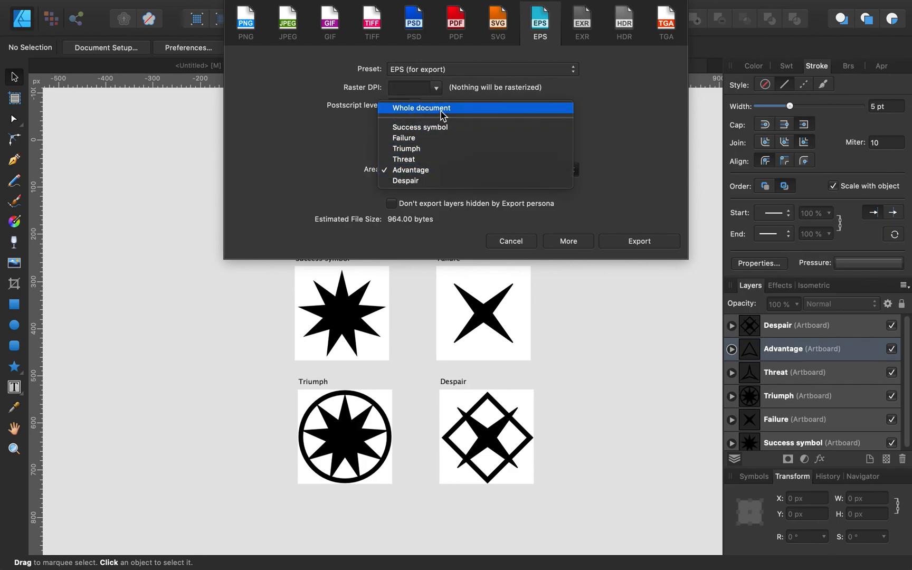
left_click(250, 29)
left_click(249, 29)
left_click(290, 30)
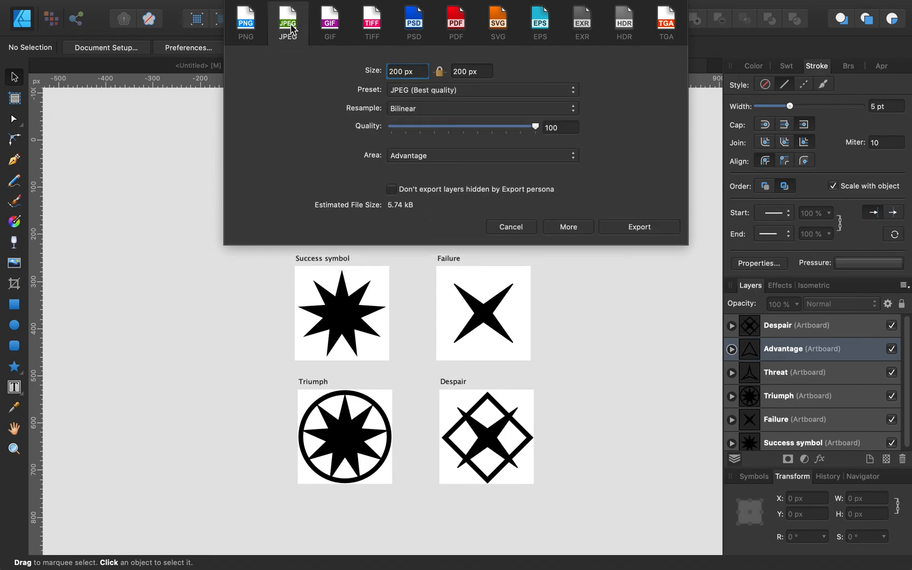
left_click(319, 29)
left_click(378, 27)
left_click(414, 28)
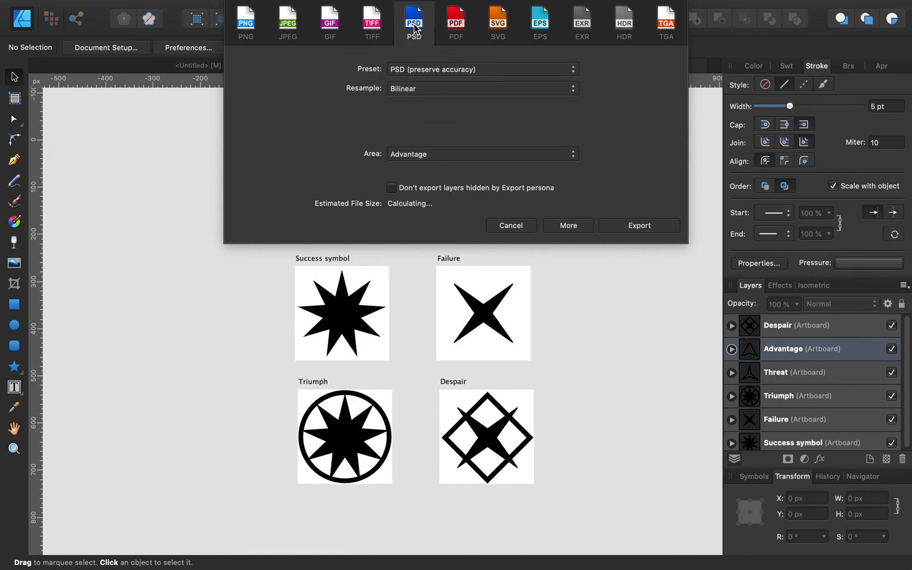
left_click(497, 27)
left_click(540, 29)
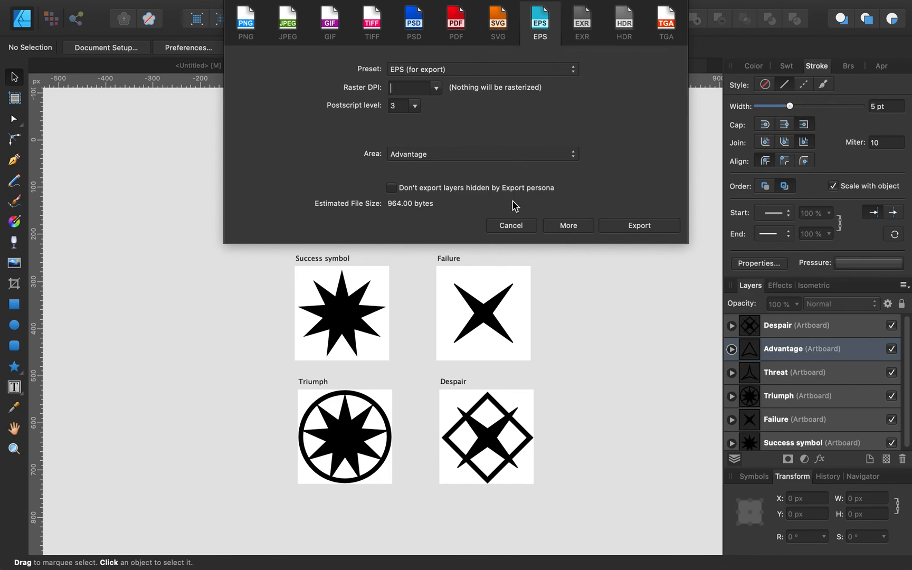
left_click(517, 227)
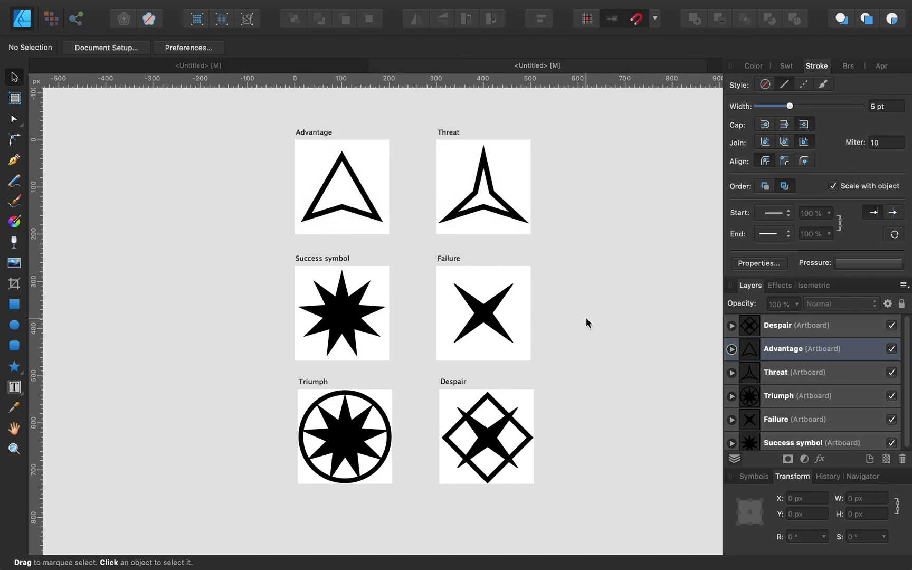